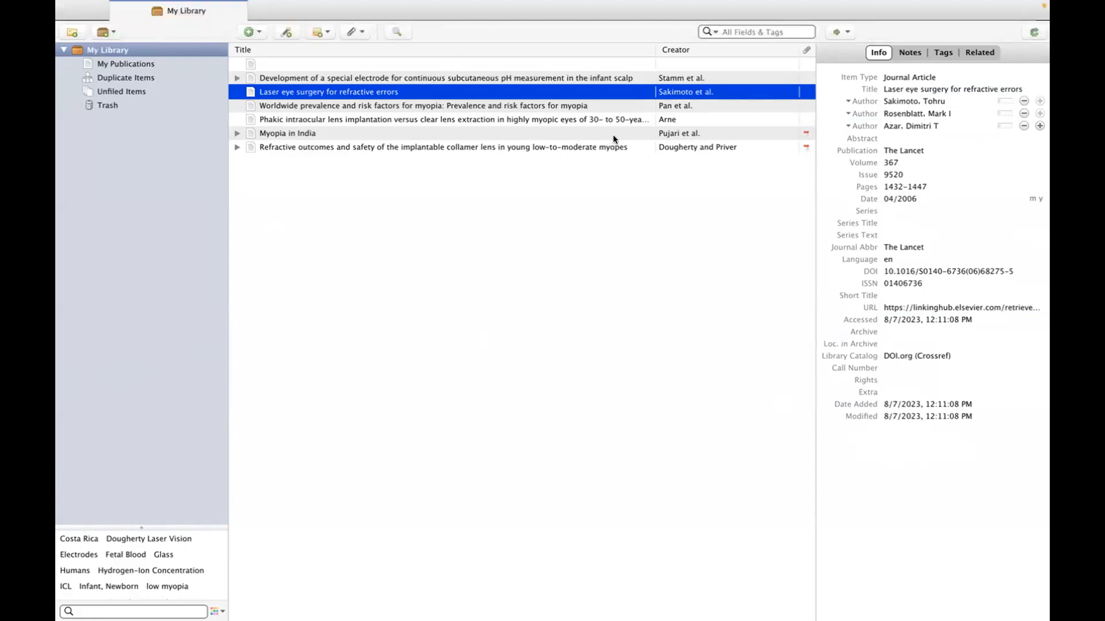
Open the web page of the article "Laser eye surgery for refractive errors", turn off reader view and highlight its DOI link.
double_click(374, 92)
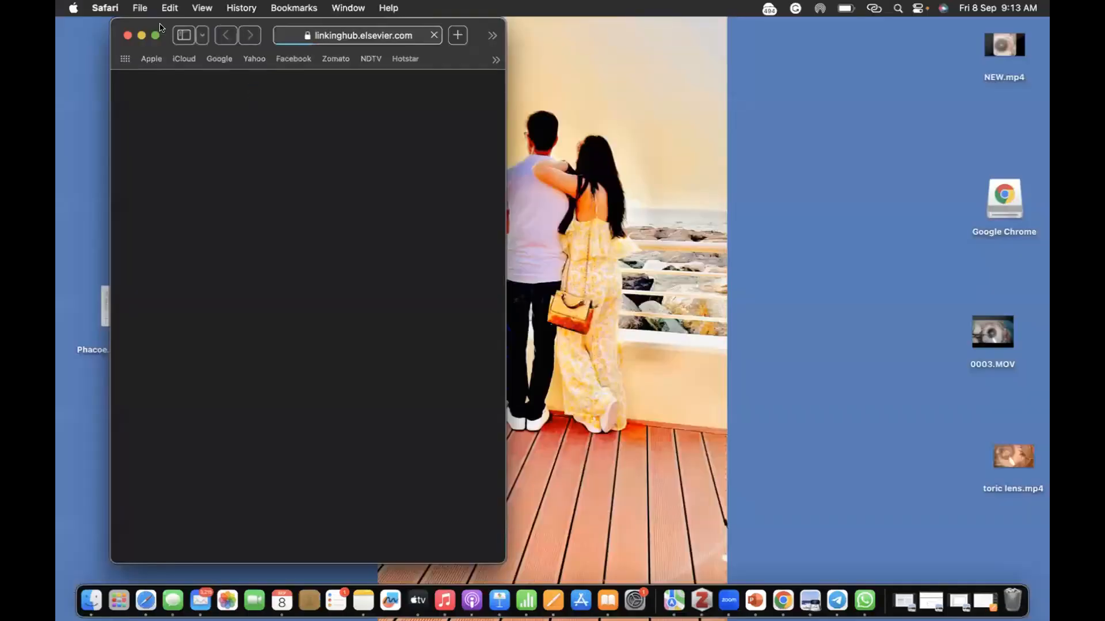
left_click(154, 35)
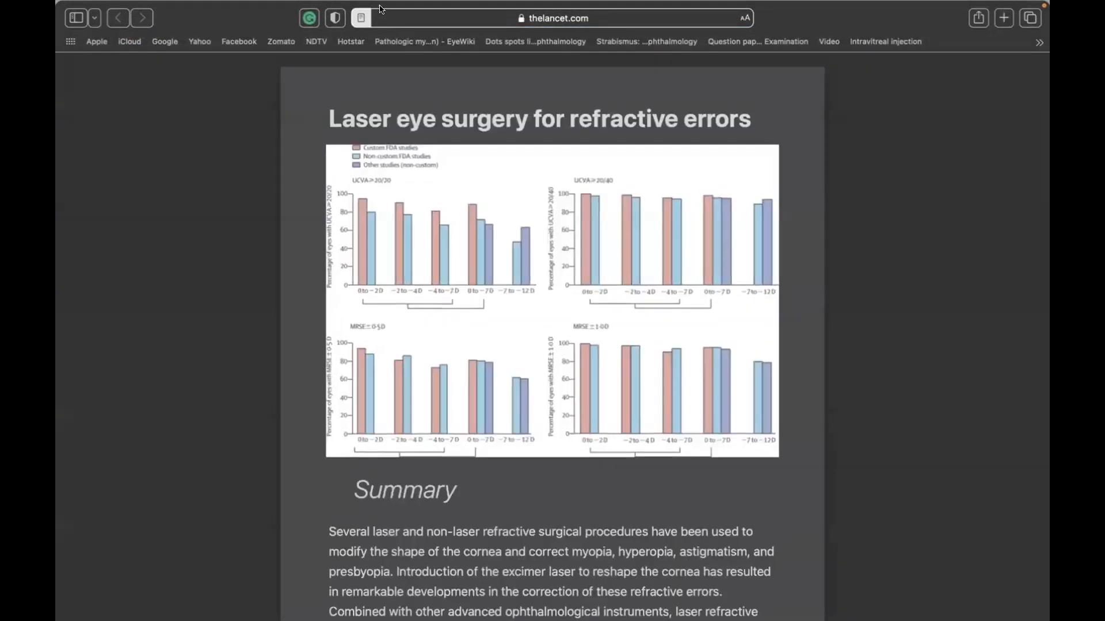
left_click(358, 13)
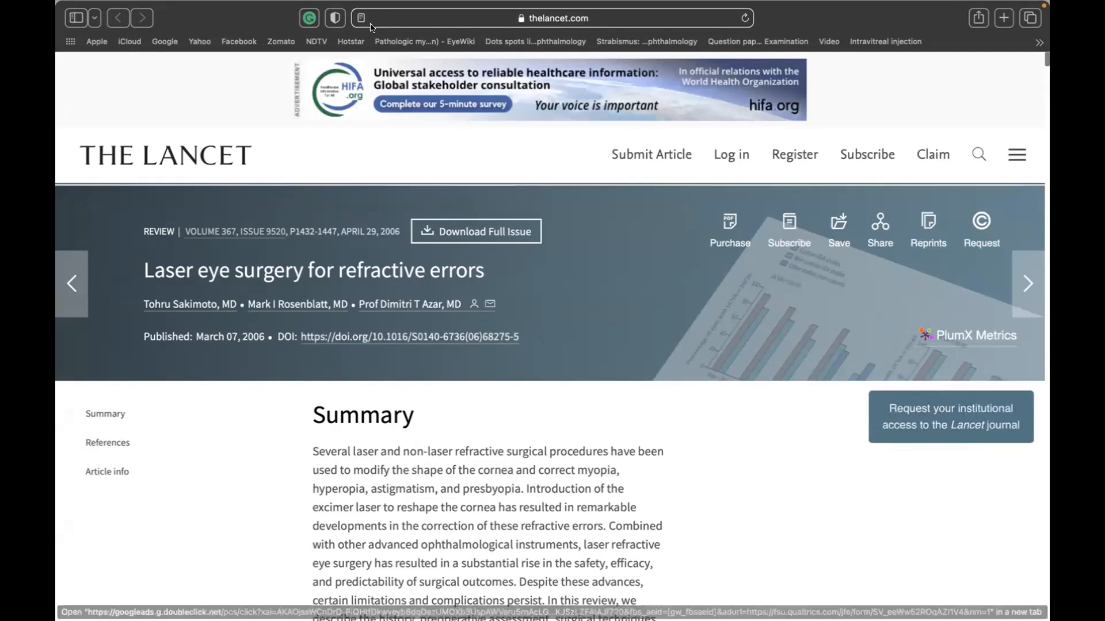
left_click_drag(521, 337, 302, 332)
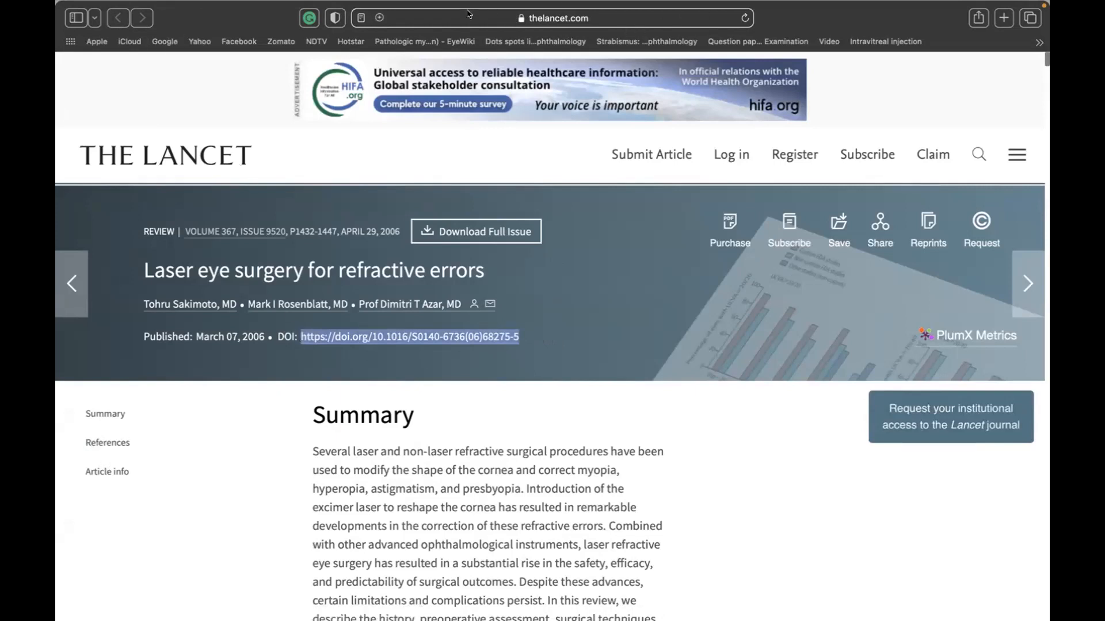
mouse_move(449, 3)
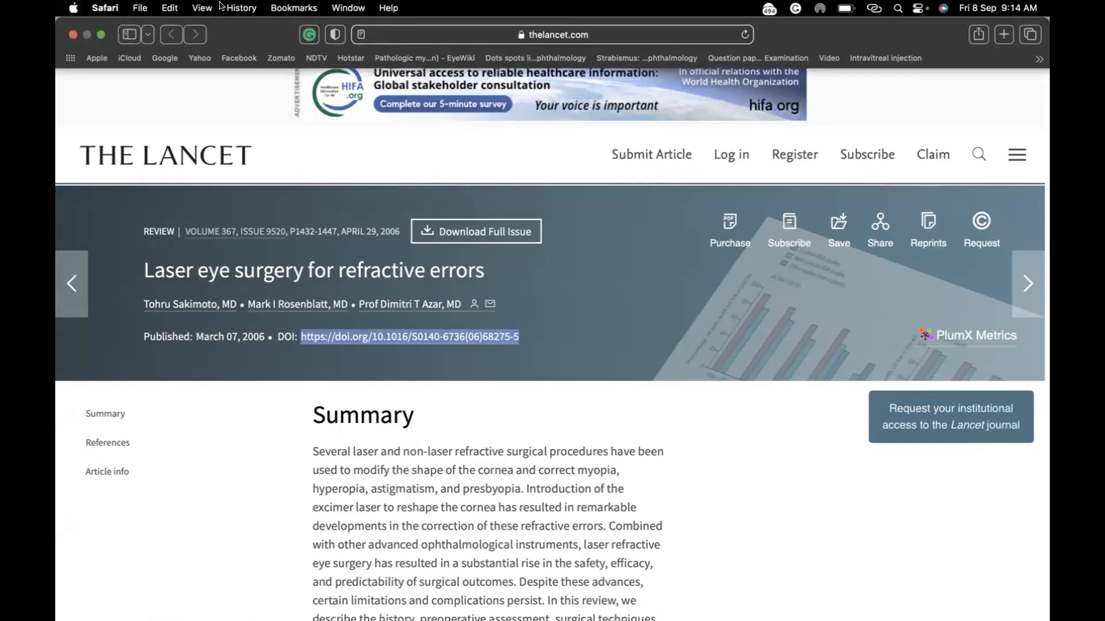
left_click(101, 35)
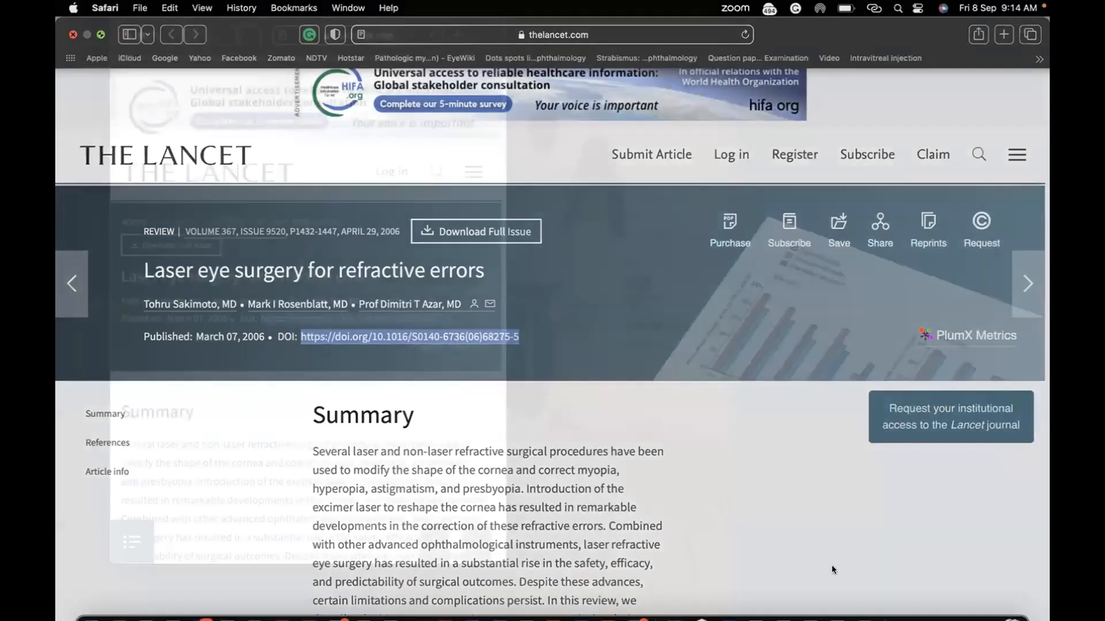
Switch to Pages, create a new document from the Blank template and enter the text "SWNSJWSHXJSN".
left_click(701, 600)
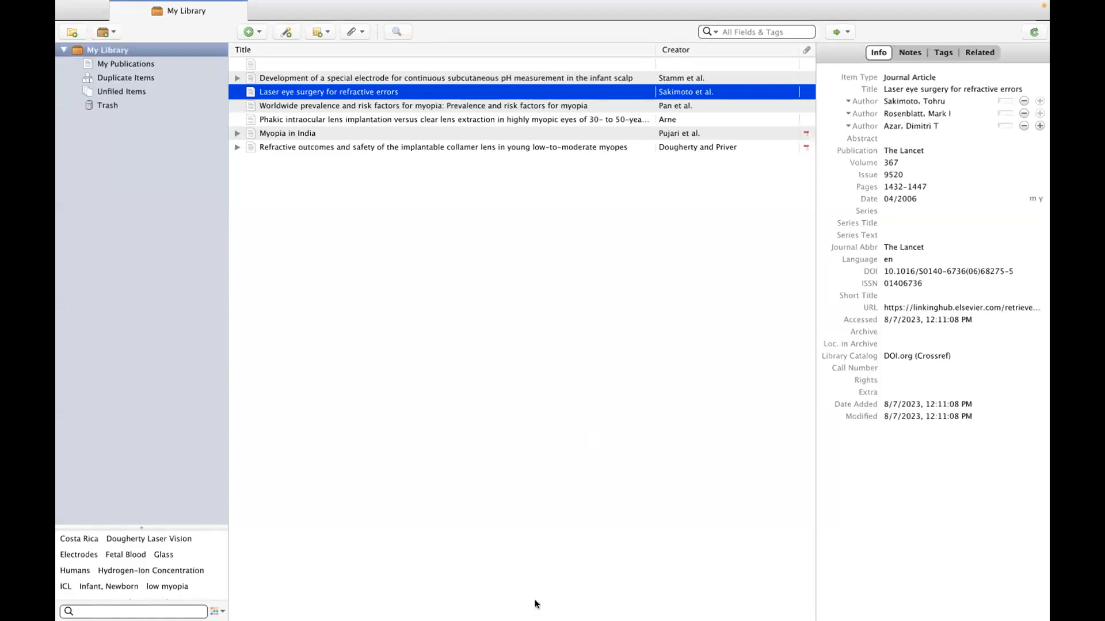
mouse_move(254, 604)
mouse_move(554, 605)
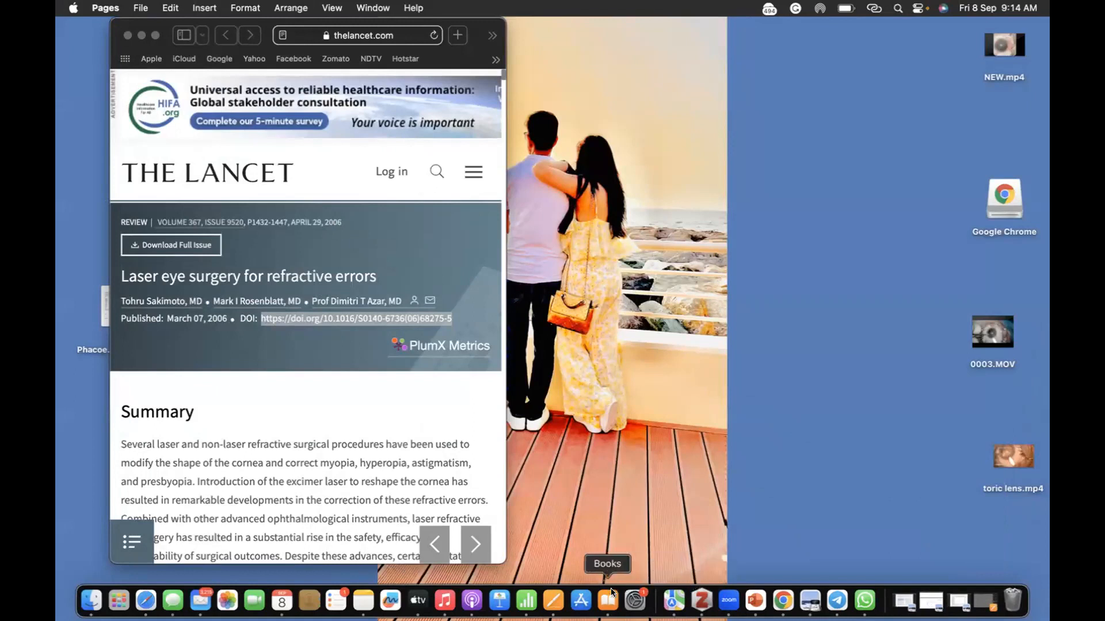
left_click(548, 591)
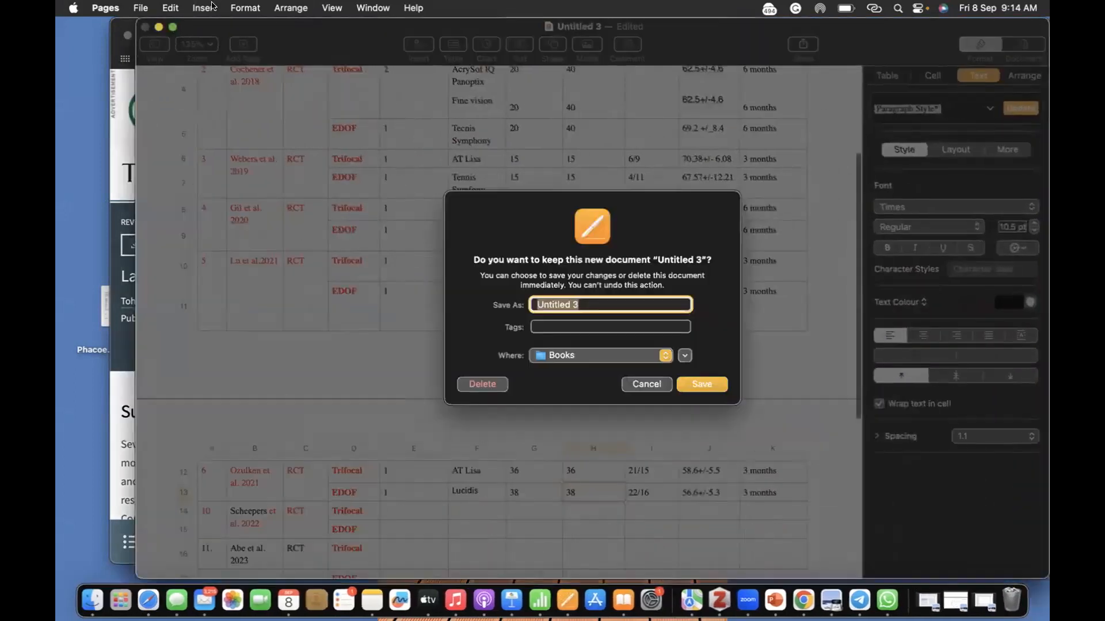
left_click(144, 7)
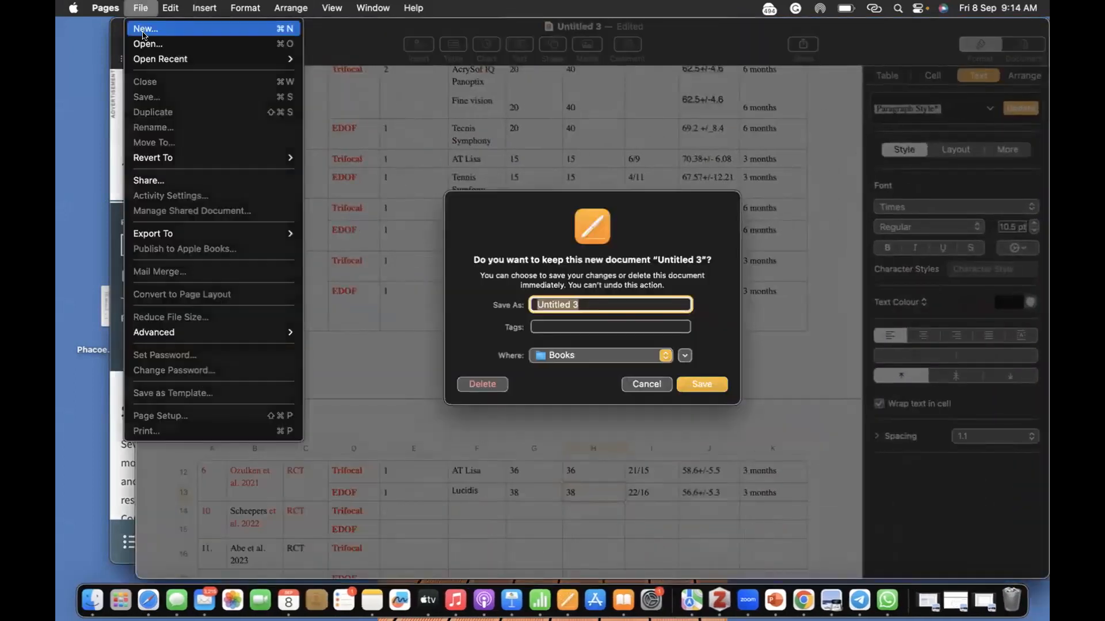
left_click(144, 29)
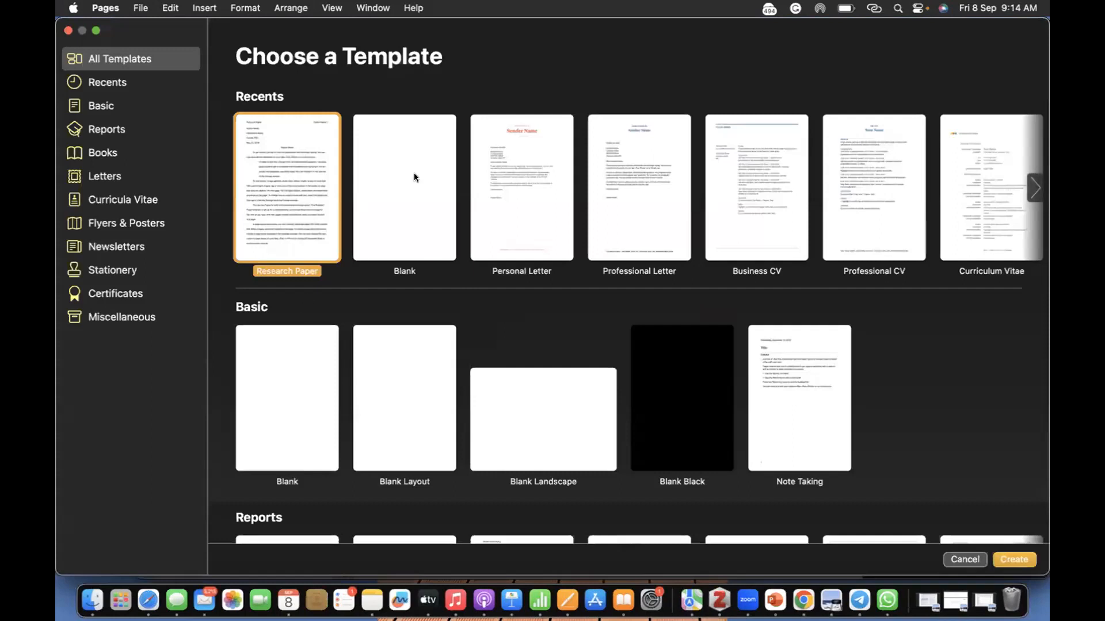
double_click(414, 174)
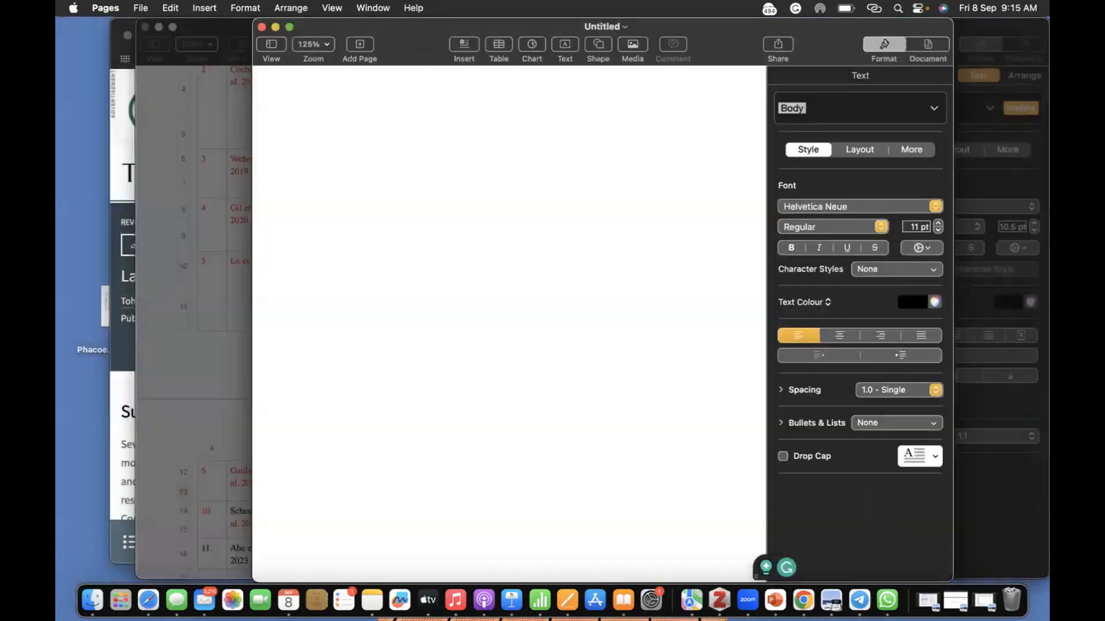
type("SWNSJWSHXJSN")
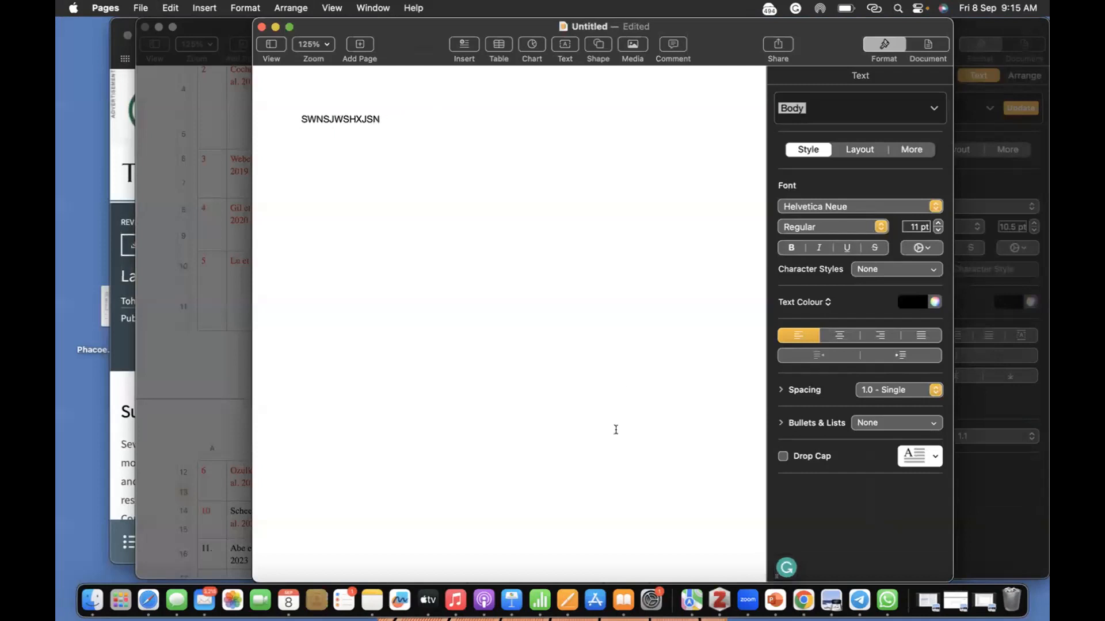
Switch to Zotero, reduce its window and place the "Laser eye surgery for refractive errors" reference after the text in the Pages document.
left_click(719, 600)
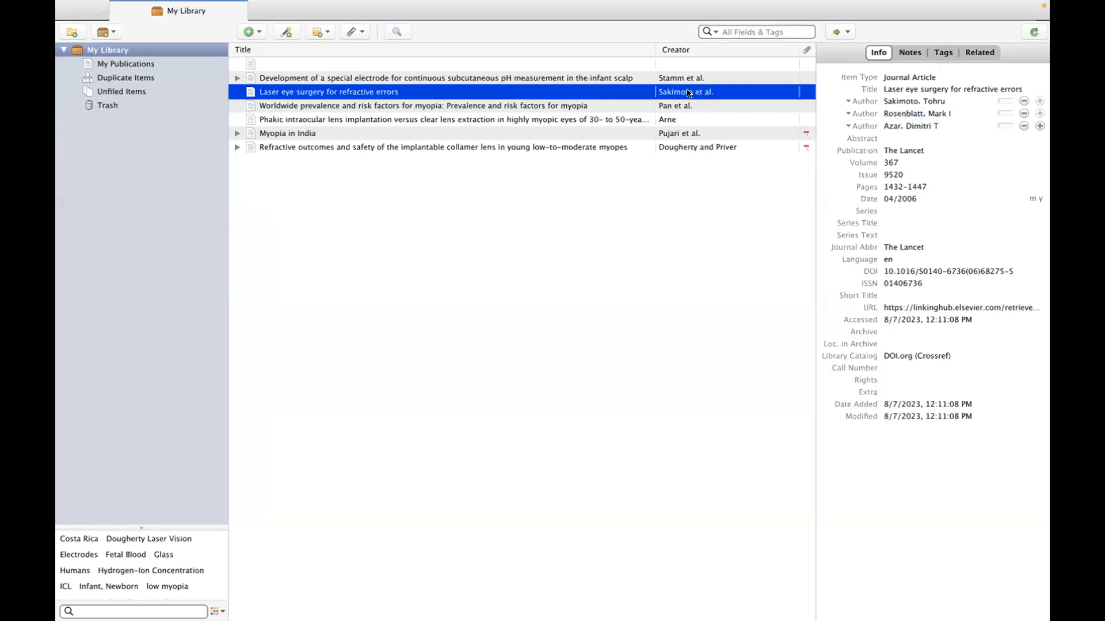
left_click(92, 27)
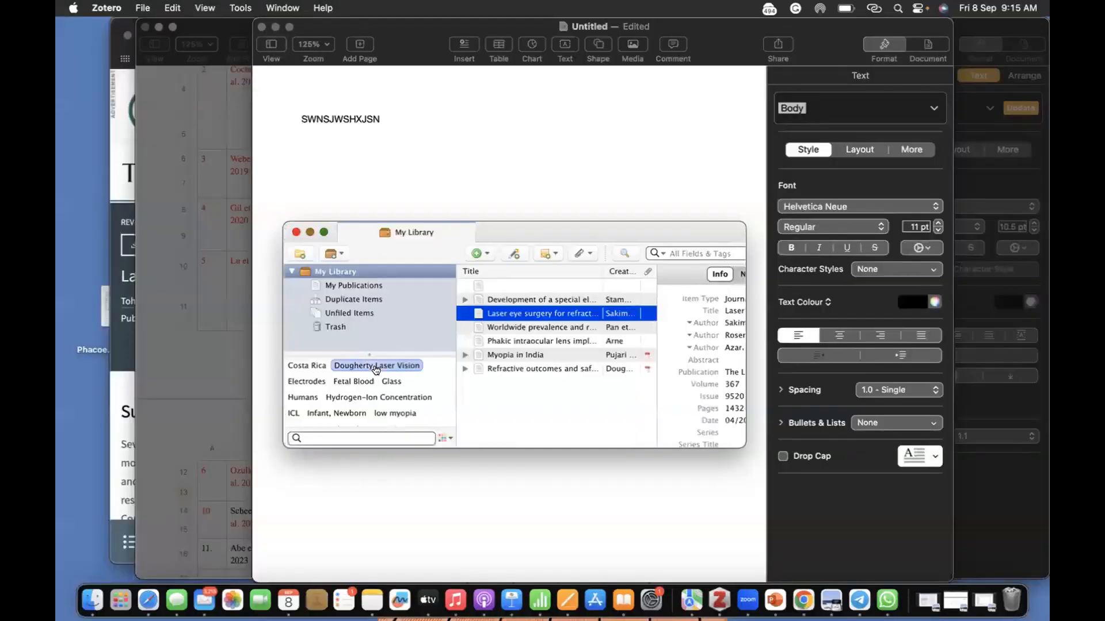
left_click_drag(519, 318, 694, 265)
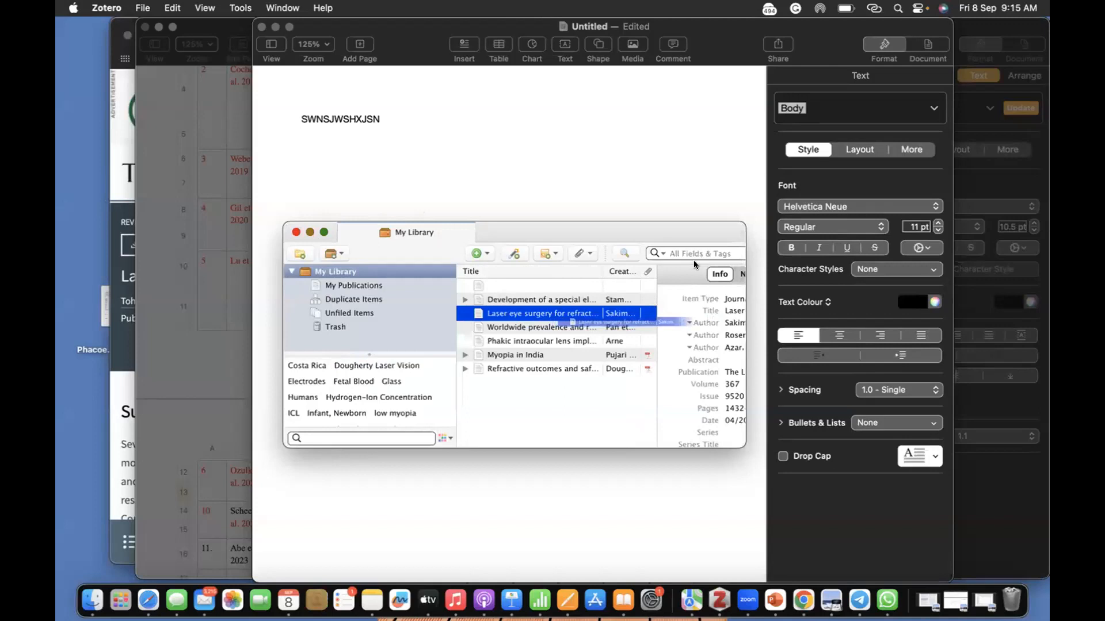
left_click_drag(625, 311, 434, 122)
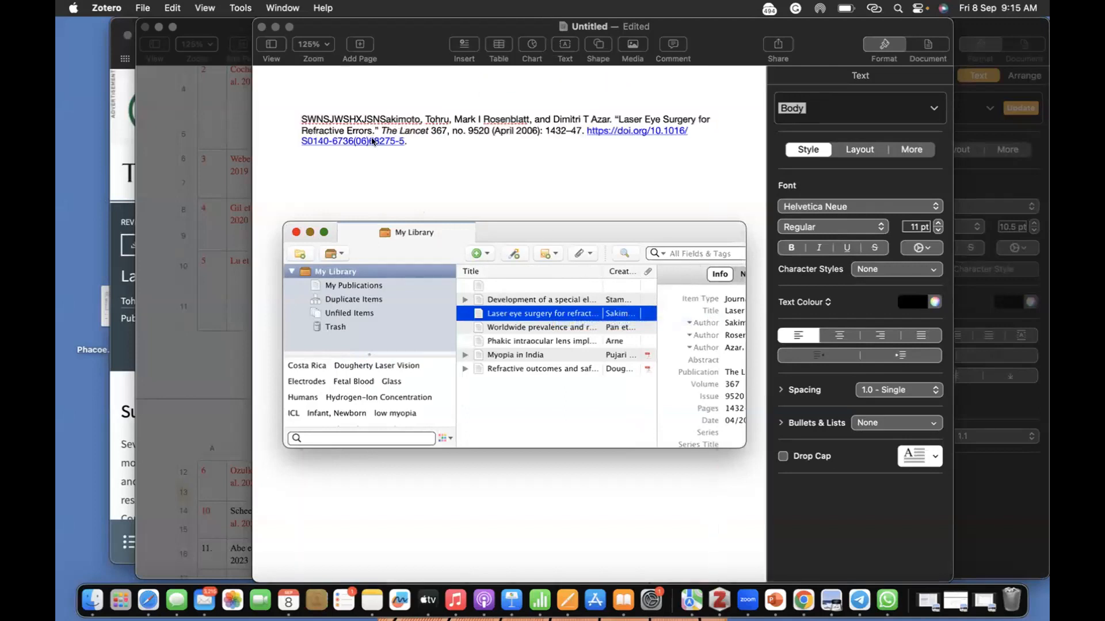
left_click(450, 151)
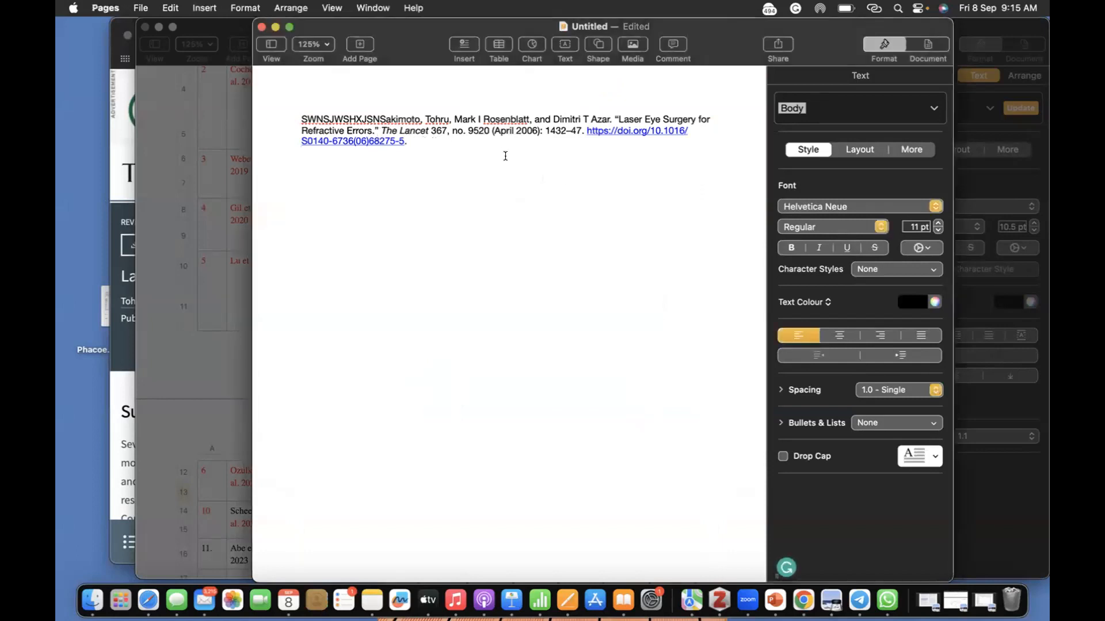
left_click(159, 27)
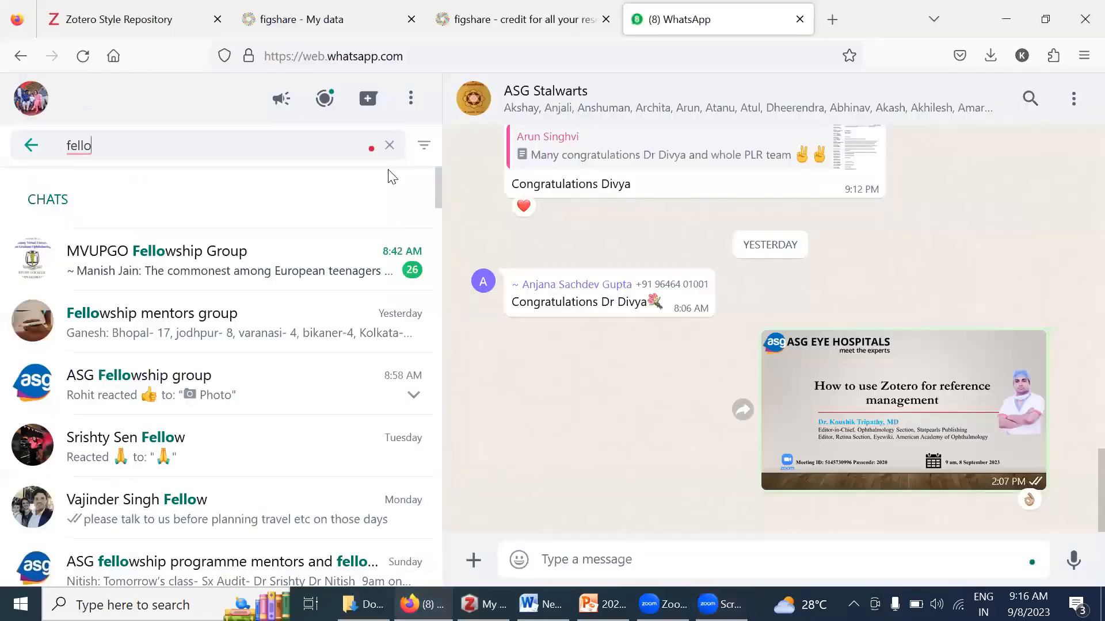
Load pubmed.ncbi.nlm.nih.gov in the browser tab that holds the Zotero Style Repository.
left_click(70, 15)
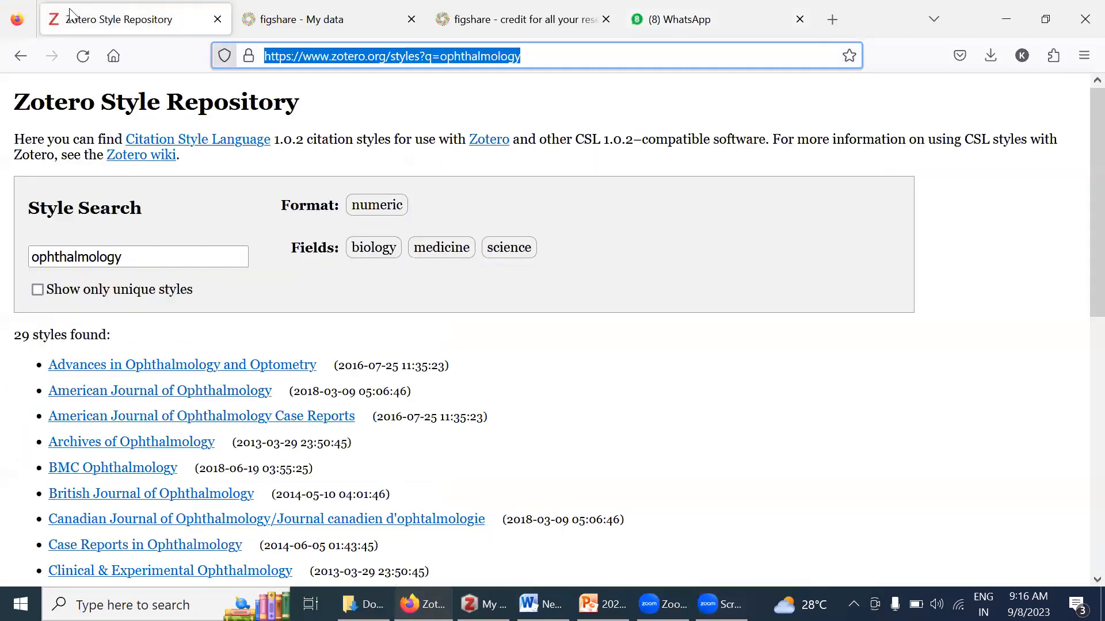
type("pubmed.ncbi.nlm.nih.gov/")
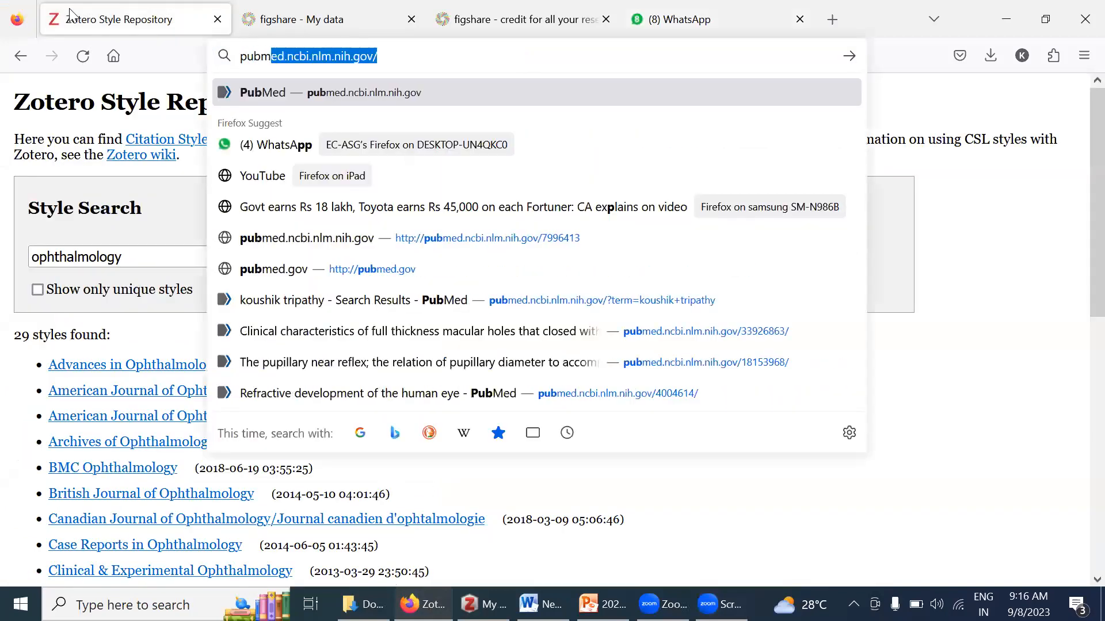
key("Return")
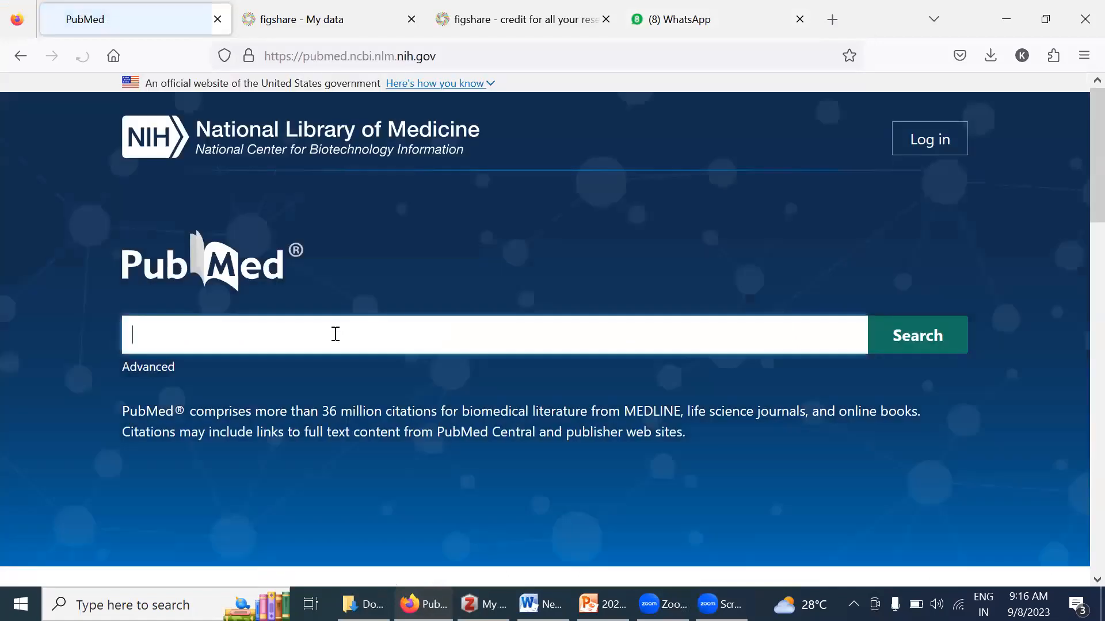
Search PubMed for "purtscher retinopathy" and open the first result, "Purtscher Retinopathy".
type("purts")
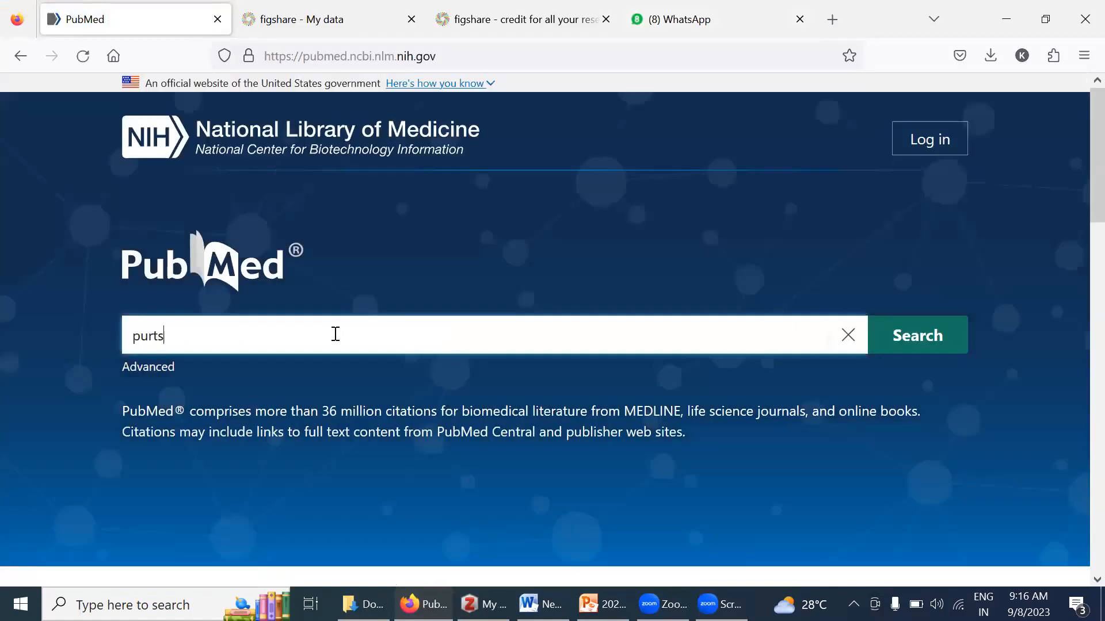
type("cher retinopa")
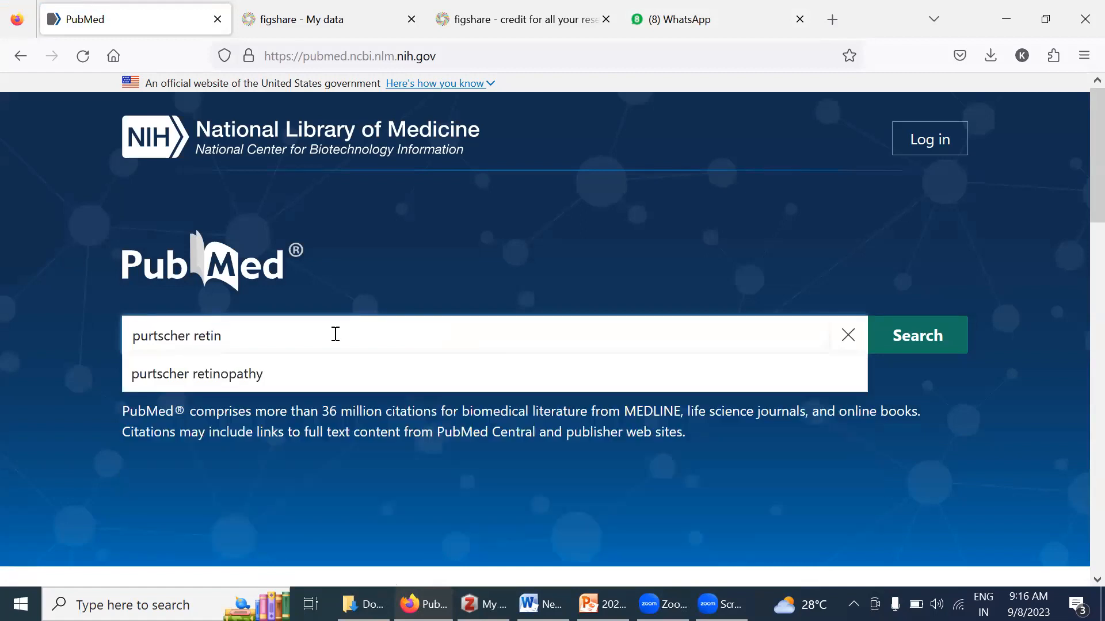
type("thy")
key("Return")
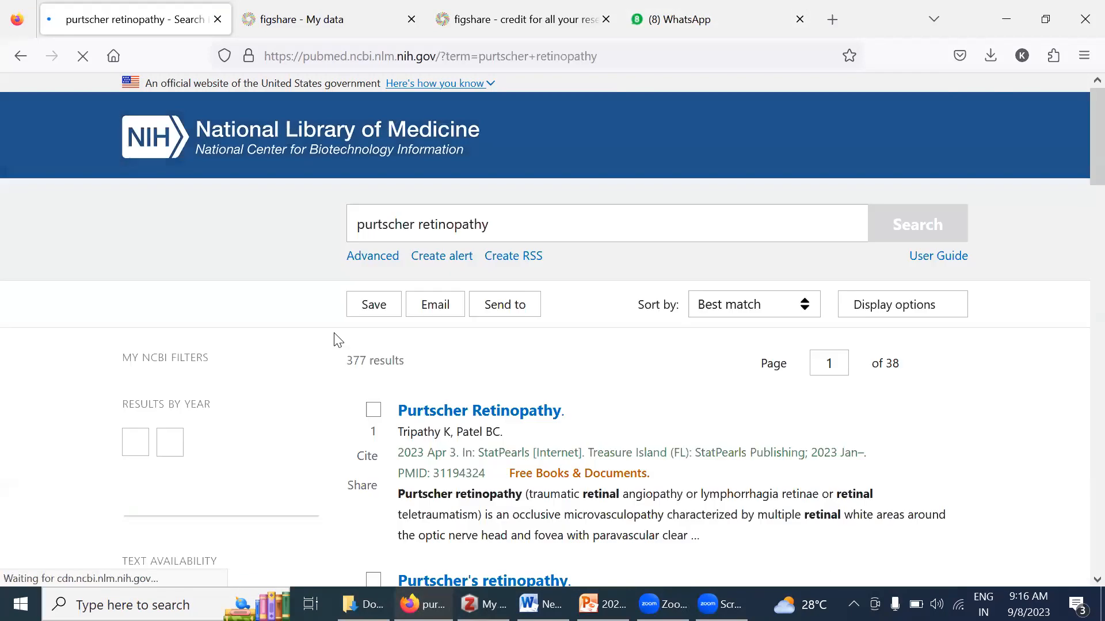
left_click(507, 423)
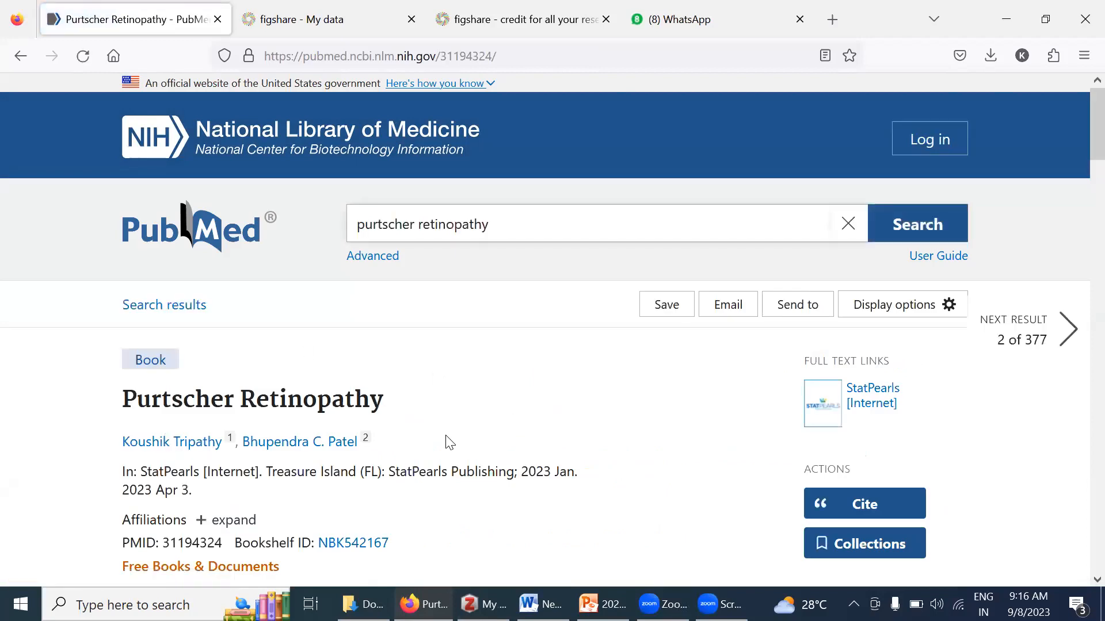
Save the Purtscher Retinopathy page to My Library with the Zotero Connector extension and check the new entry in Zotero.
left_click(483, 604)
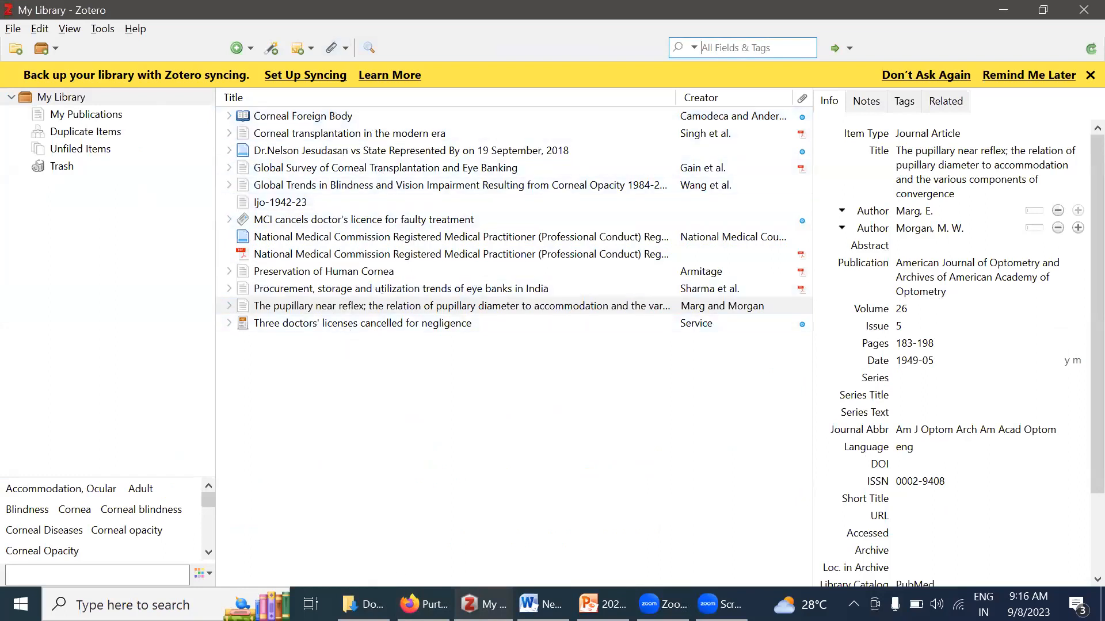
left_click(424, 604)
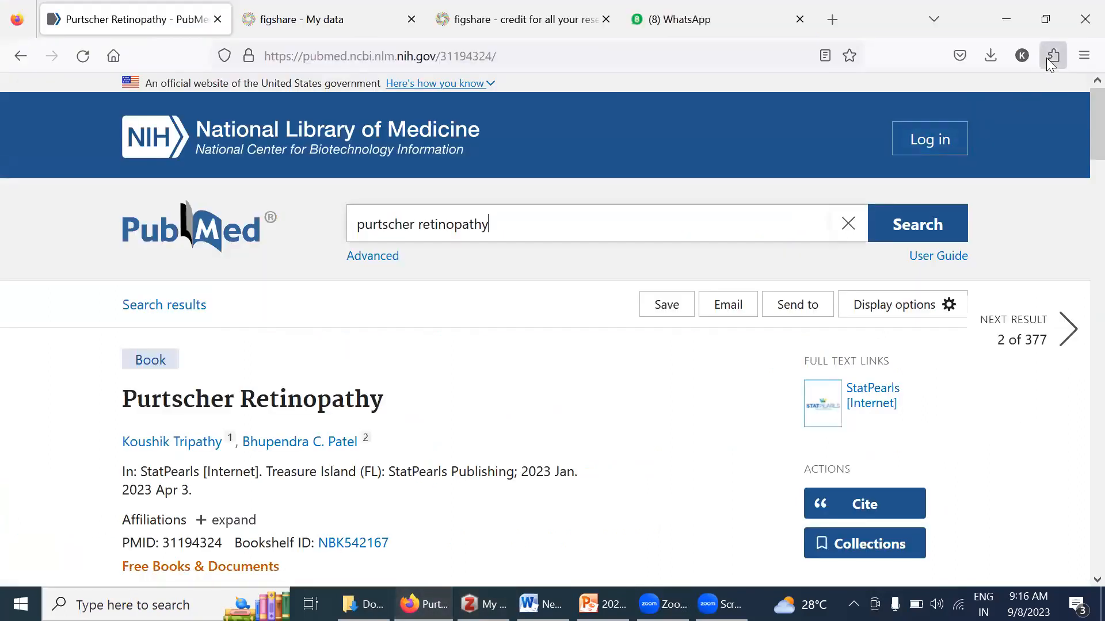
left_click(1051, 57)
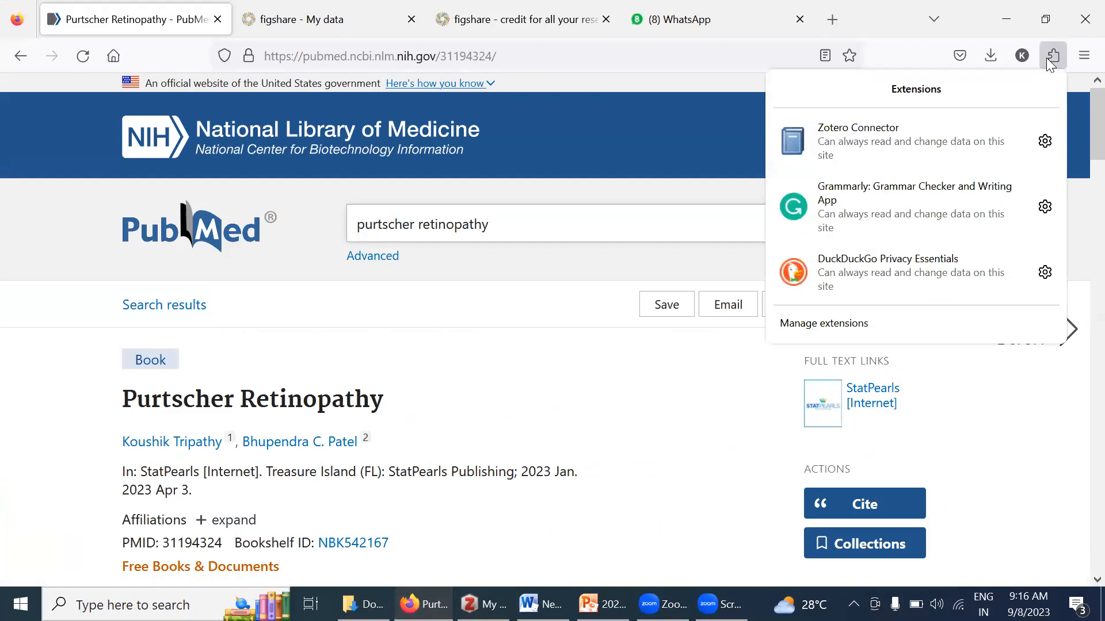
left_click(829, 141)
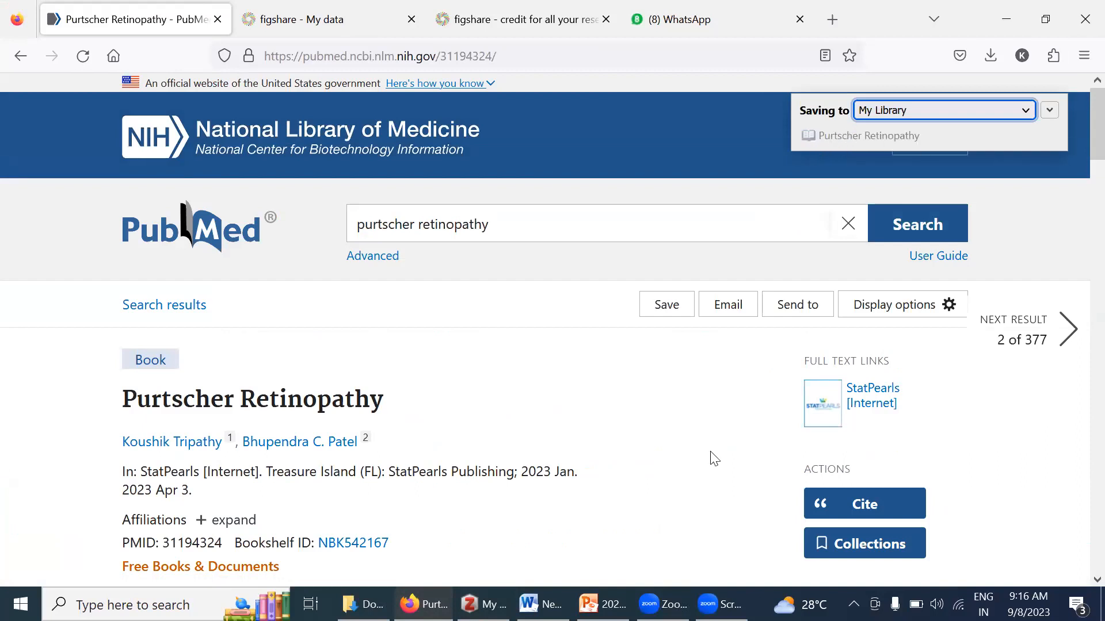
left_click(484, 604)
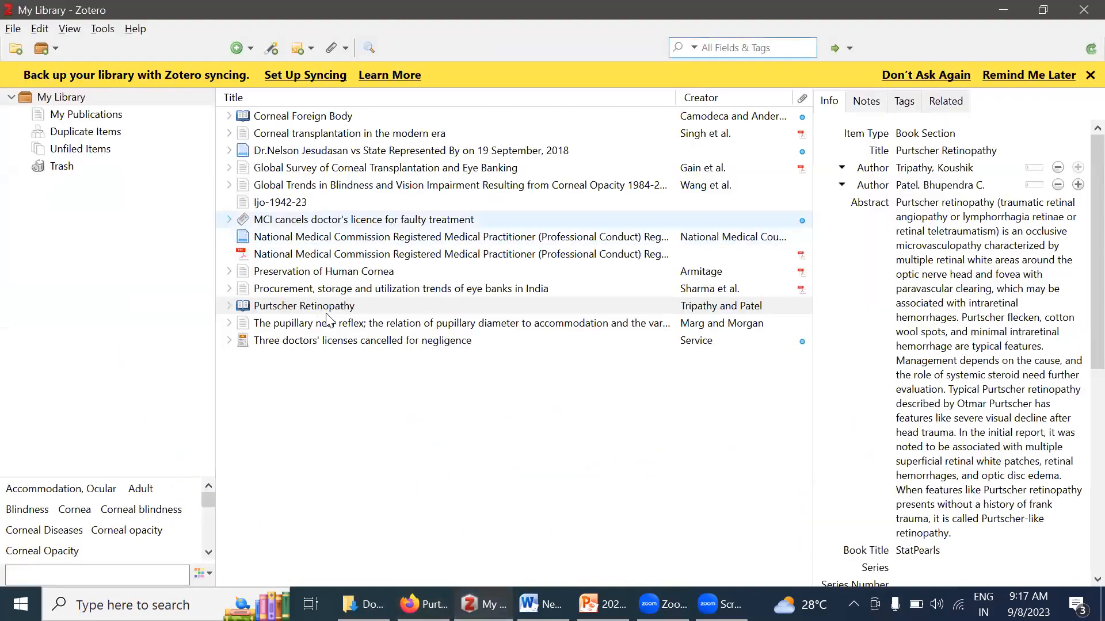
Switch to the blank Word document and enter the text "Purtscher retinopathy".
left_click(541, 604)
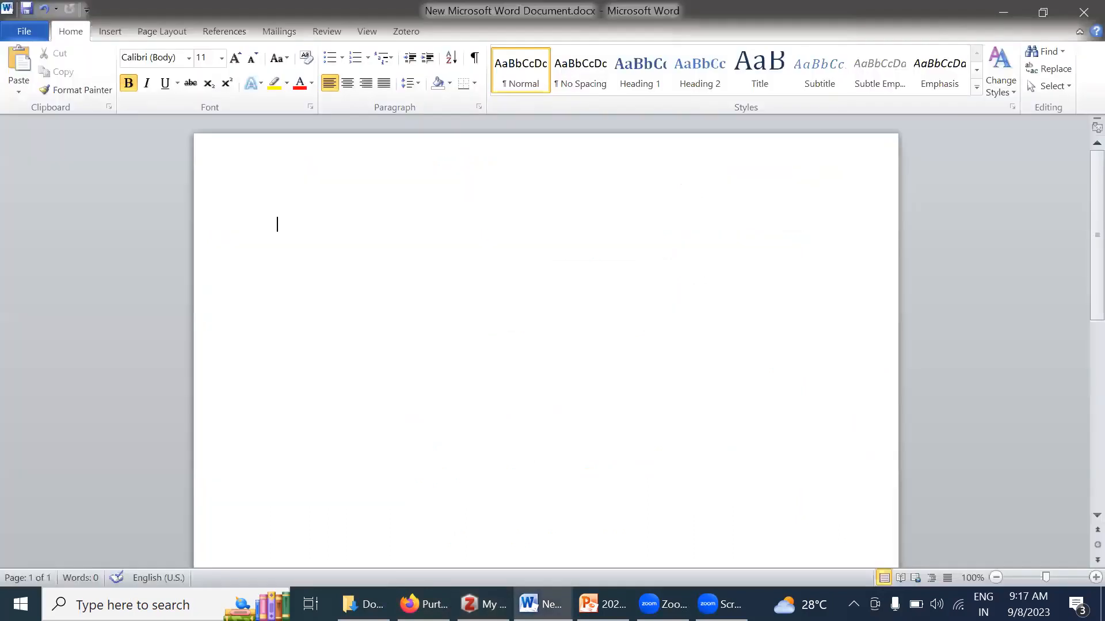
left_click(278, 224)
type("P")
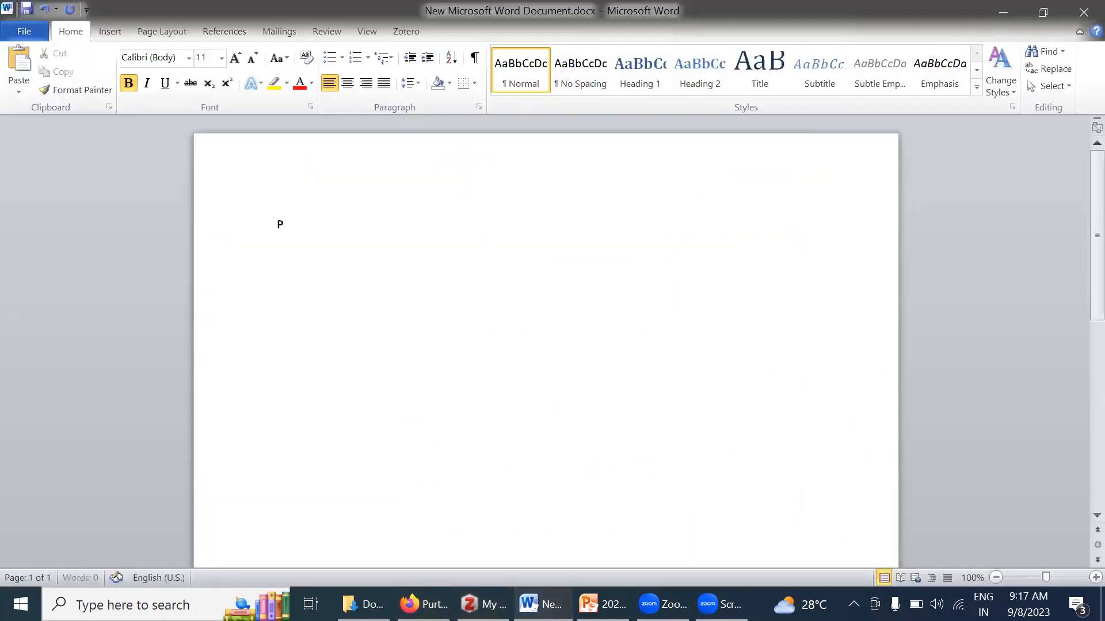
type("urtscher retinopathy")
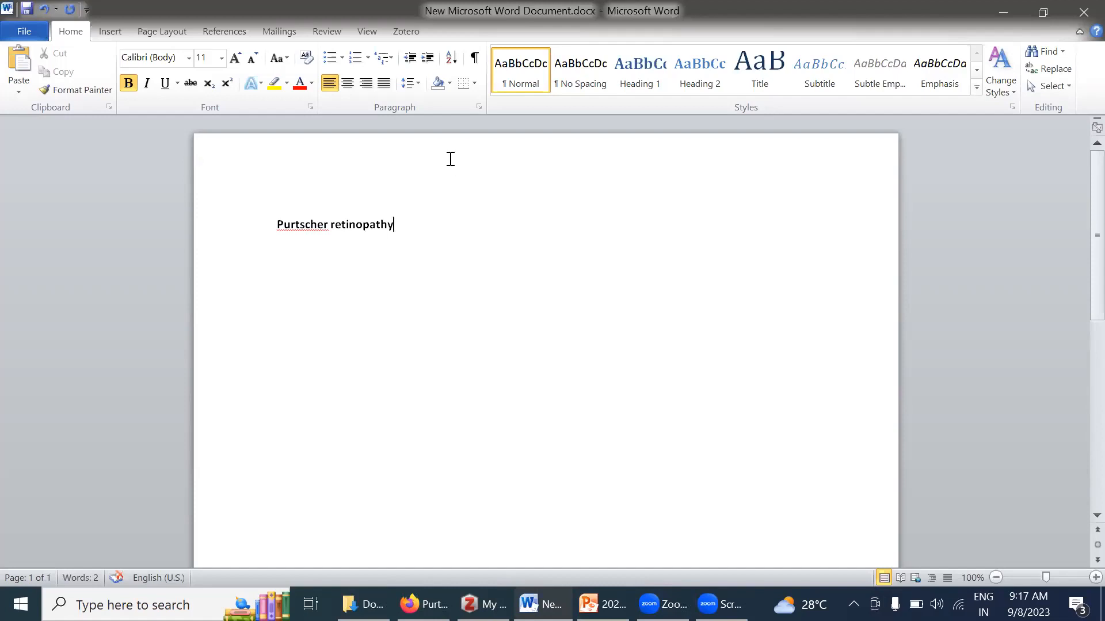
Insert a Zotero citation for the Purtscher Retinopathy article after "Purtscher retinopathy", finding it with the search "purt".
left_click(406, 32)
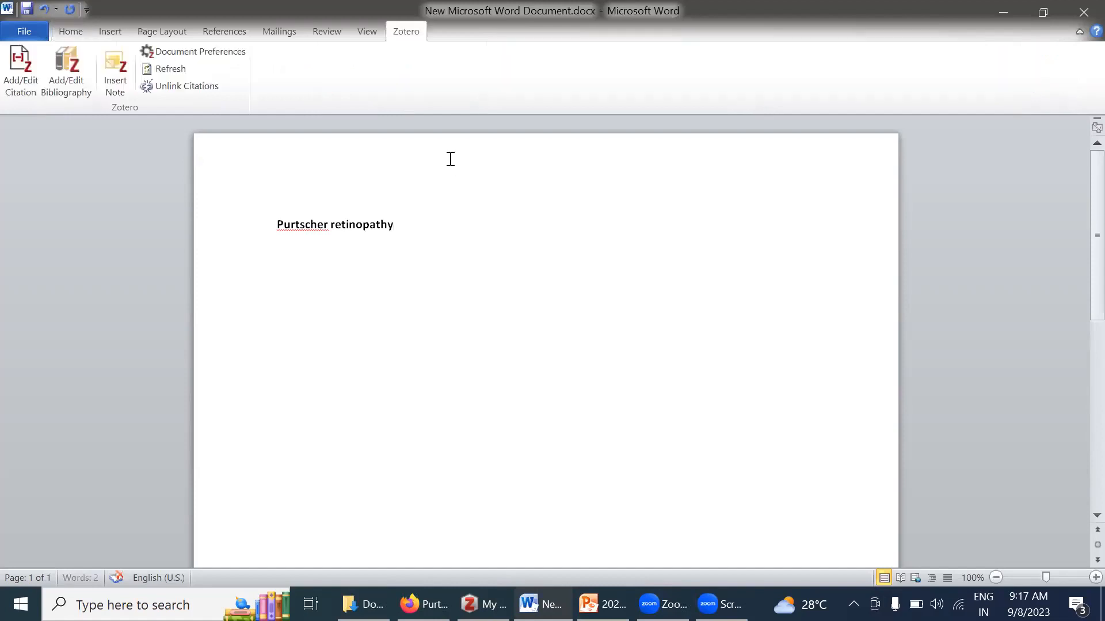
left_click(22, 79)
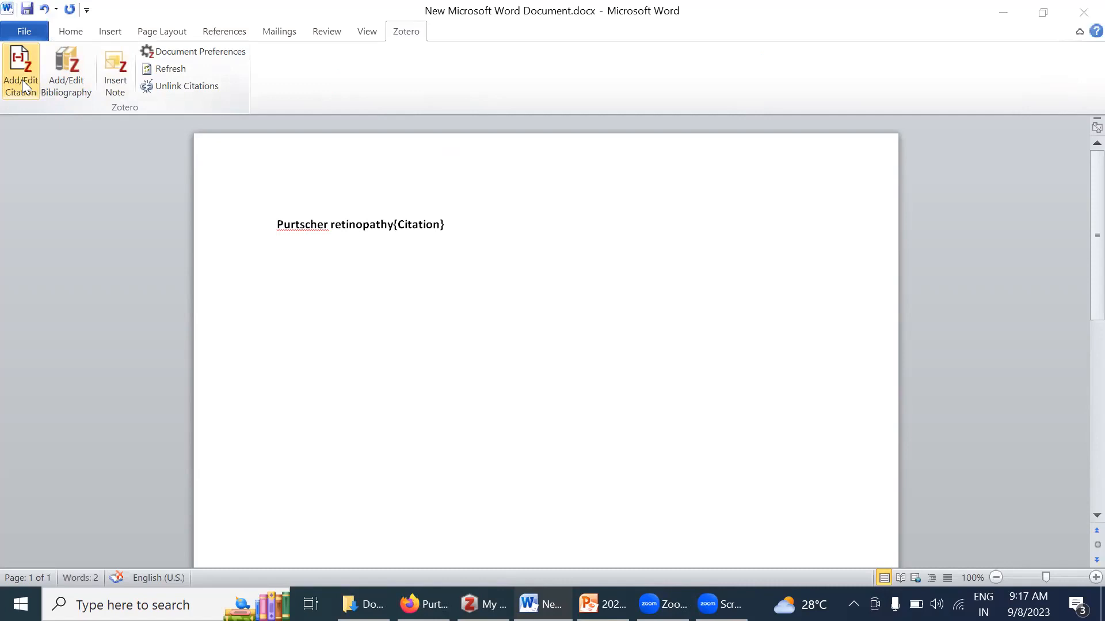
type("purt")
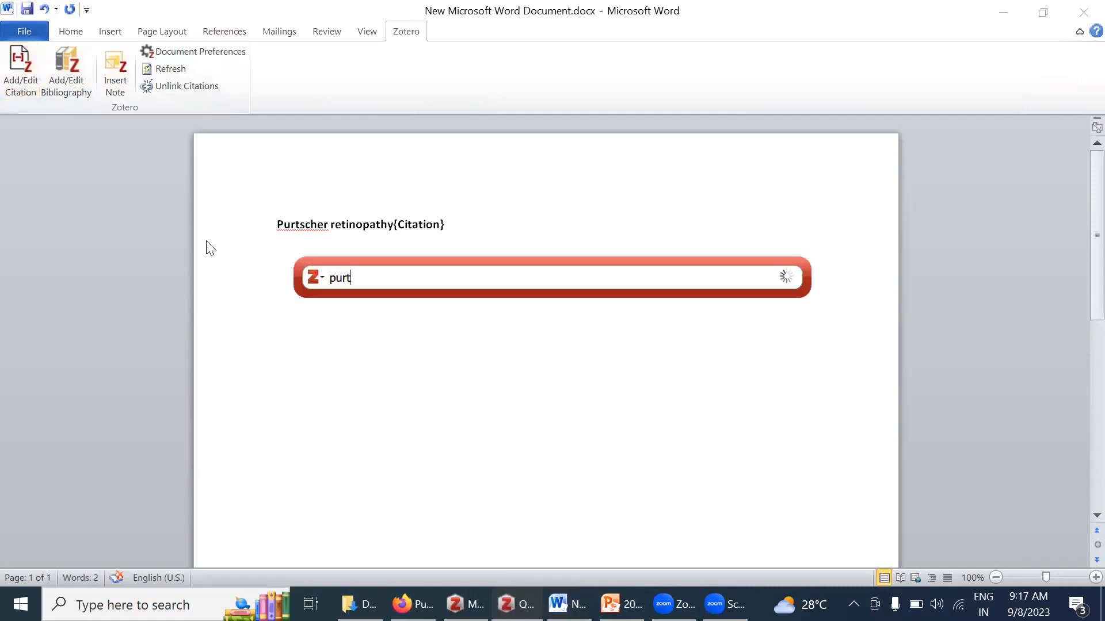
key("Return")
key("Return")
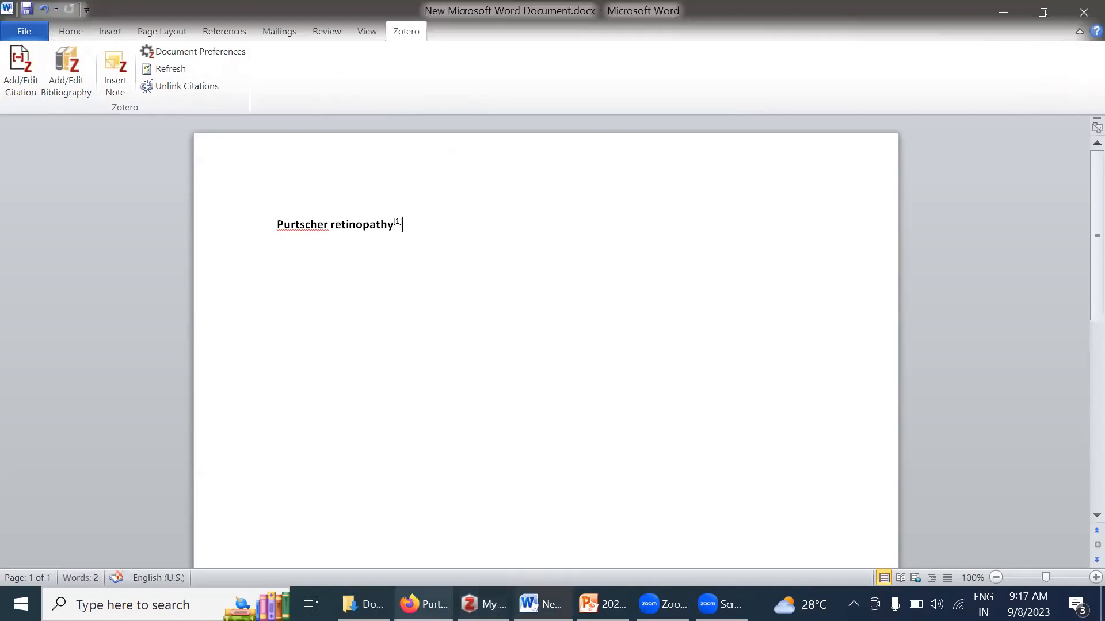
Switch to the Firefox window with the Purtscher Retinopathy page on PubMed.
left_click(423, 604)
left_click_drag(490, 225, 317, 225)
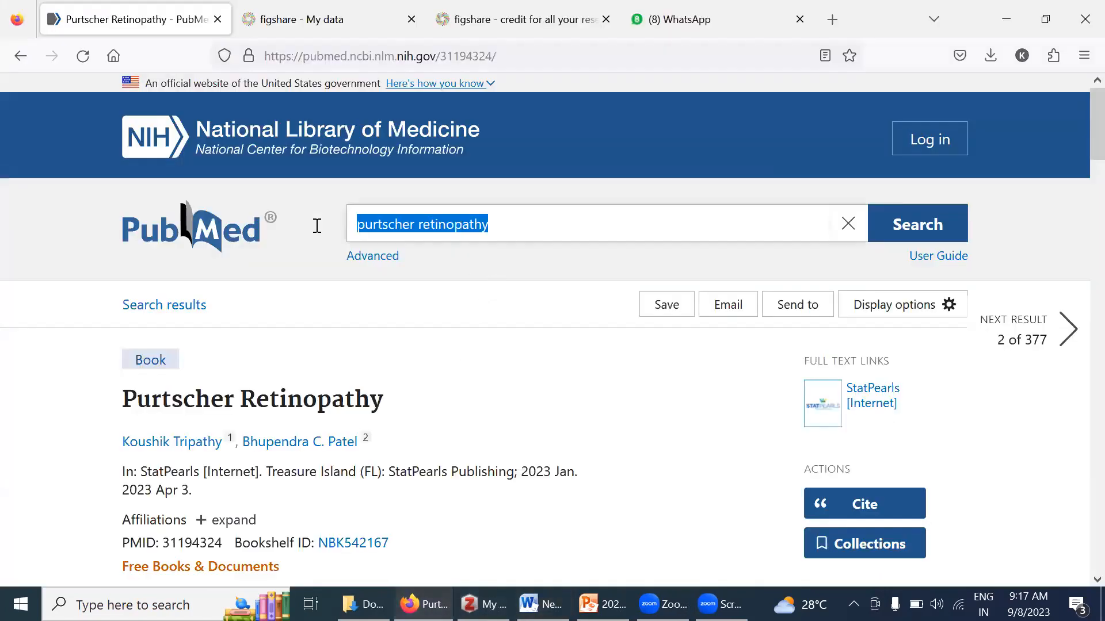
key("BackSpace")
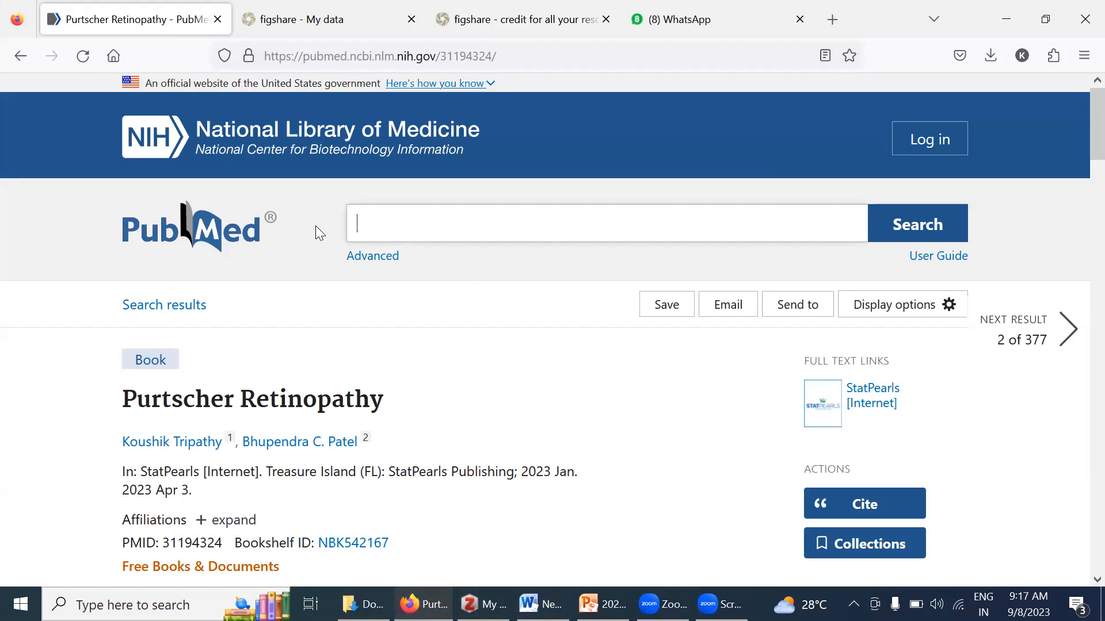
type("surtc")
key("BackSpace")
key("BackSpace")
key("BackSpace")
key("BackSpace")
key("BackSpace")
Return to the PubMed results for "purtscher retinopathy" and open "Purtscher-like retinopathy in a patient with milk-alkali syndrome and pancreatitis".
left_click(27, 48)
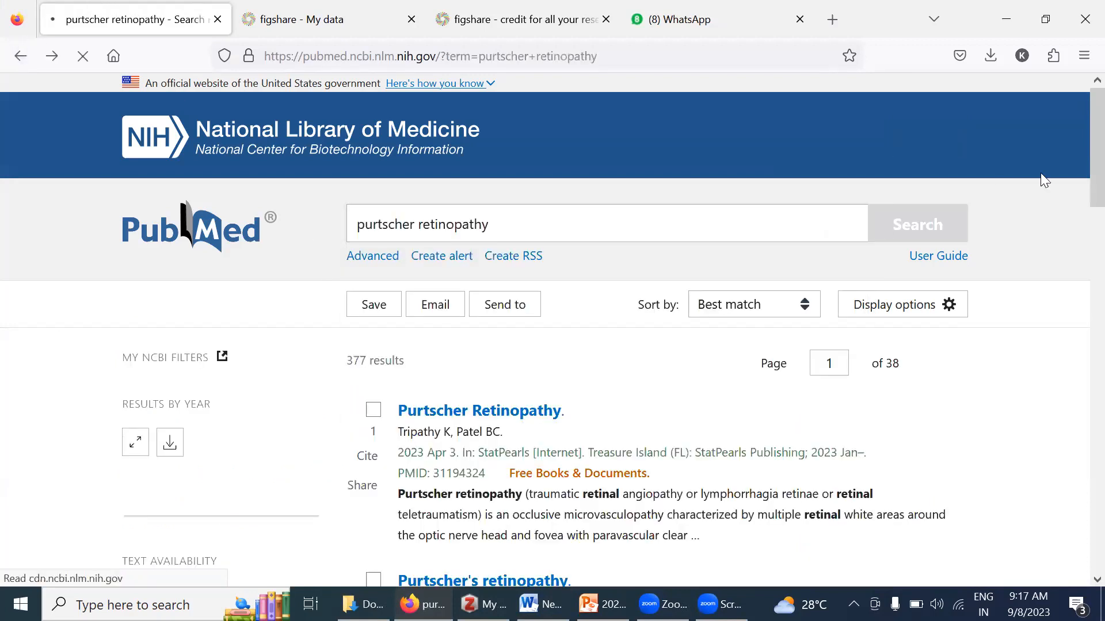
scroll(1080, 230, "down", 10)
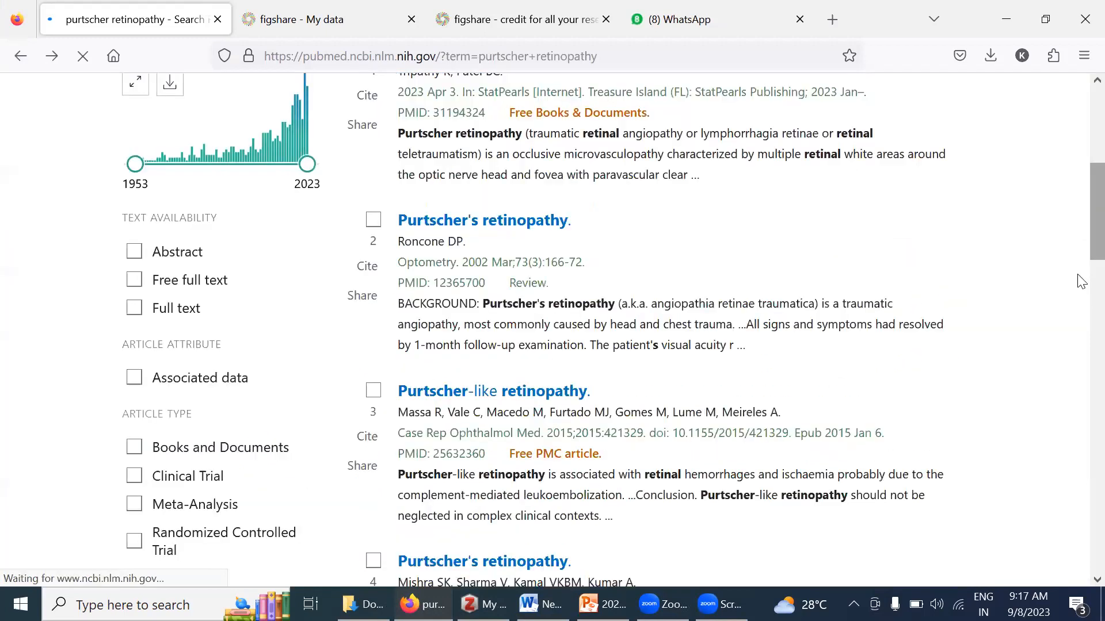
scroll(1081, 280, "down", 5)
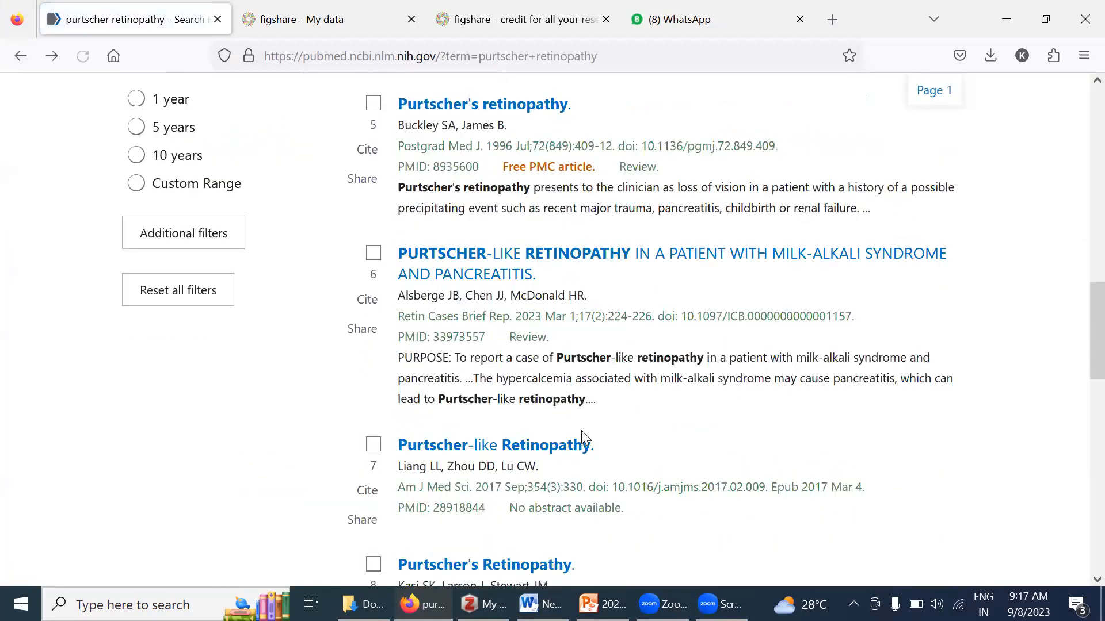
left_click(546, 264)
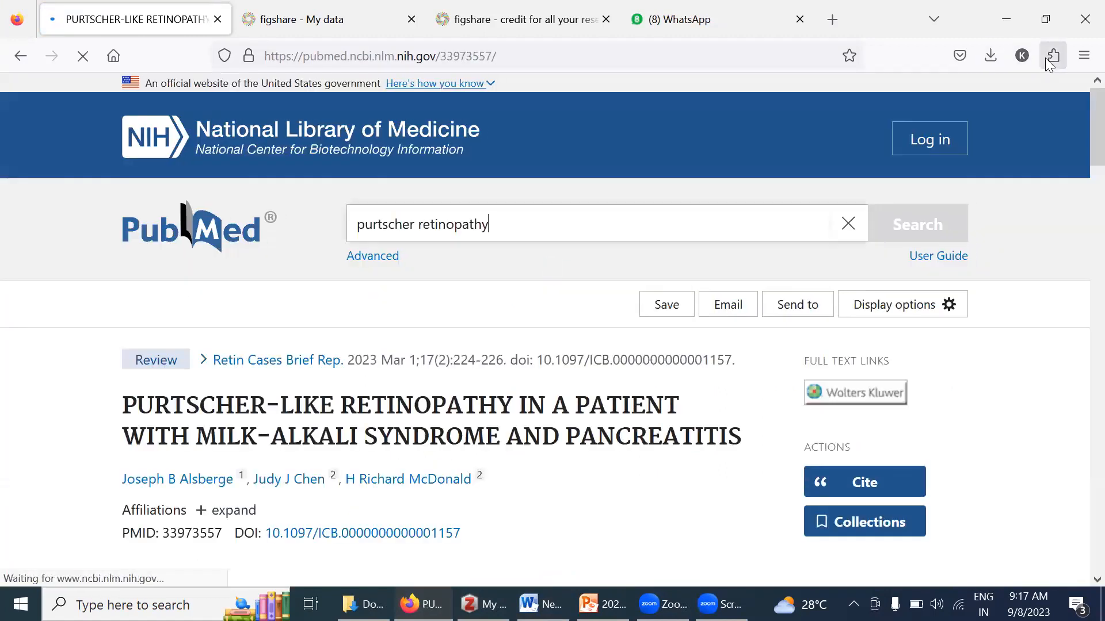
Save the milk-alkali syndrome article to My Library with the Zotero Connector extension.
left_click(1046, 58)
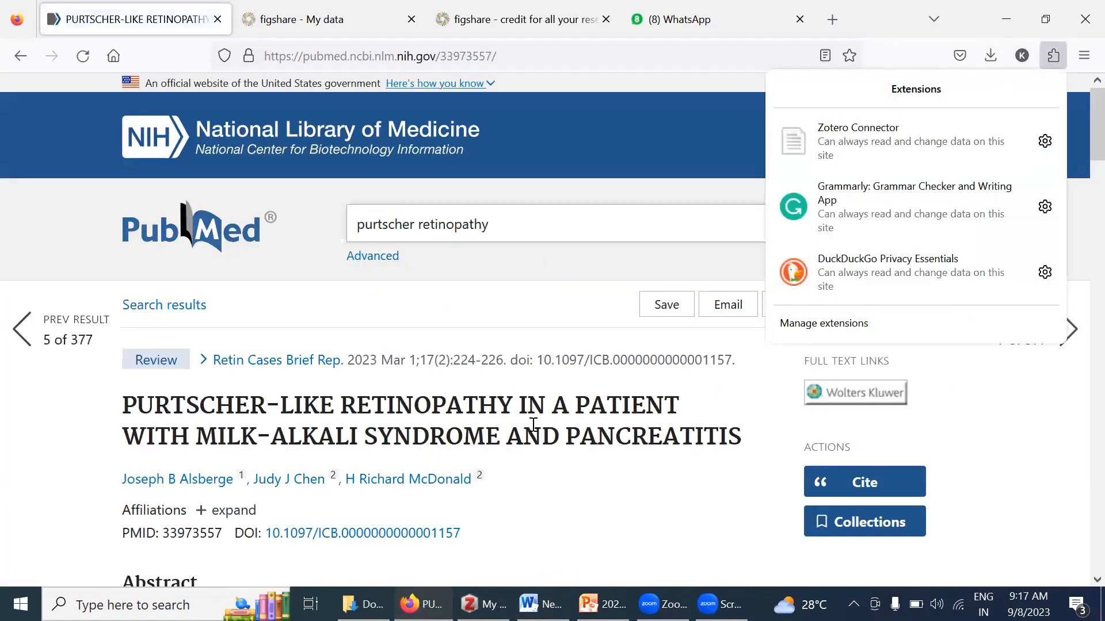
left_click(532, 422)
left_click(1061, 51)
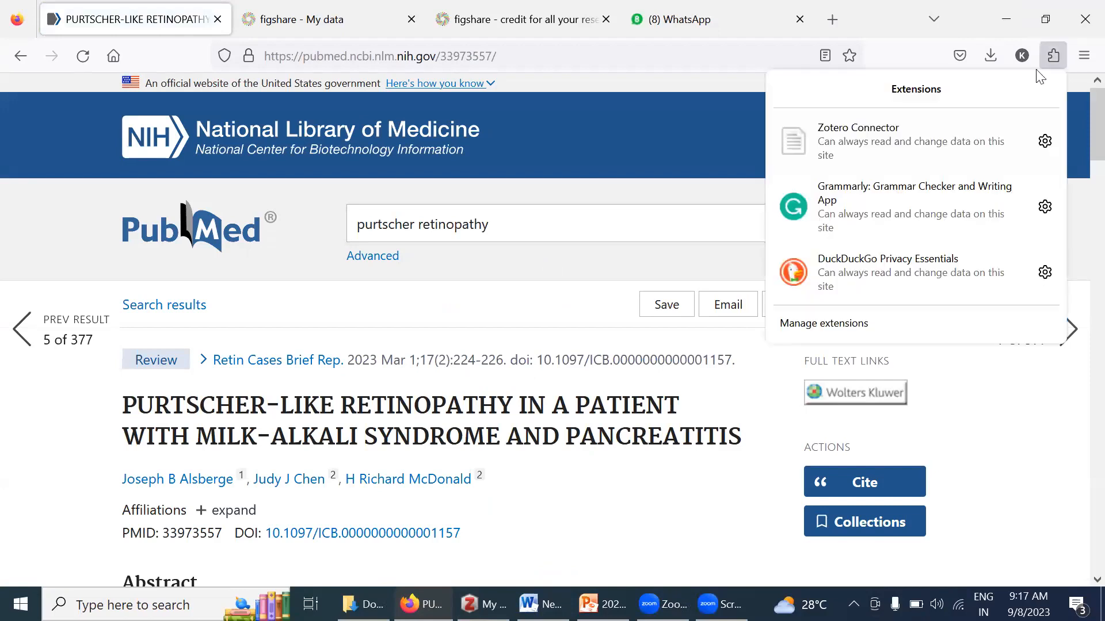
left_click(969, 132)
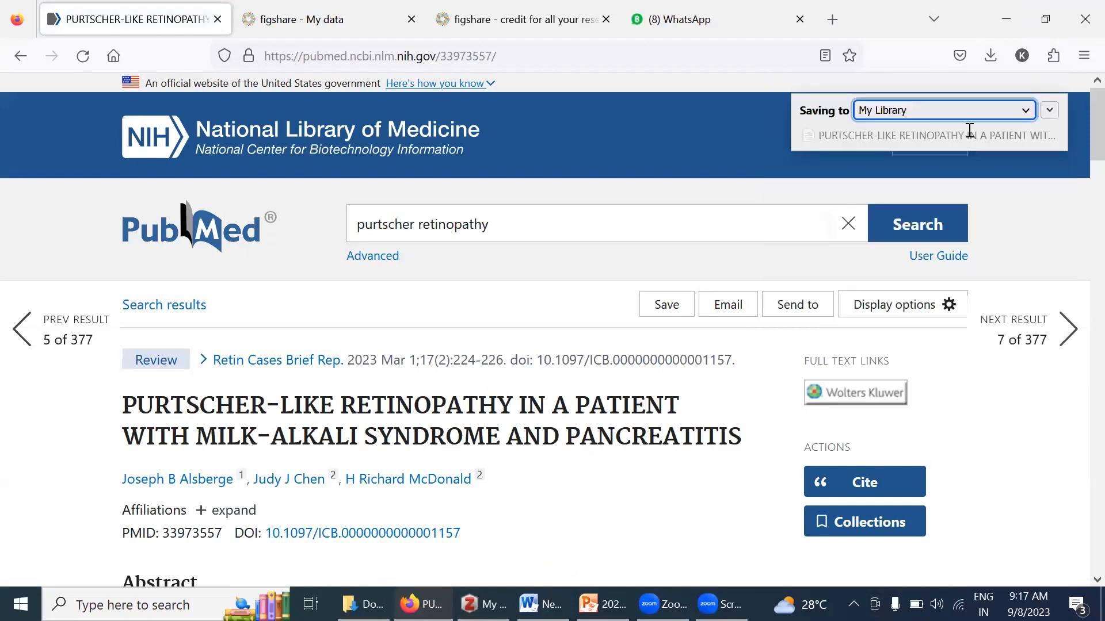
Switch to the Word document and add the Purtscher-like retinopathy milk-alkali article to the existing citation, searching for "purt".
left_click(541, 604)
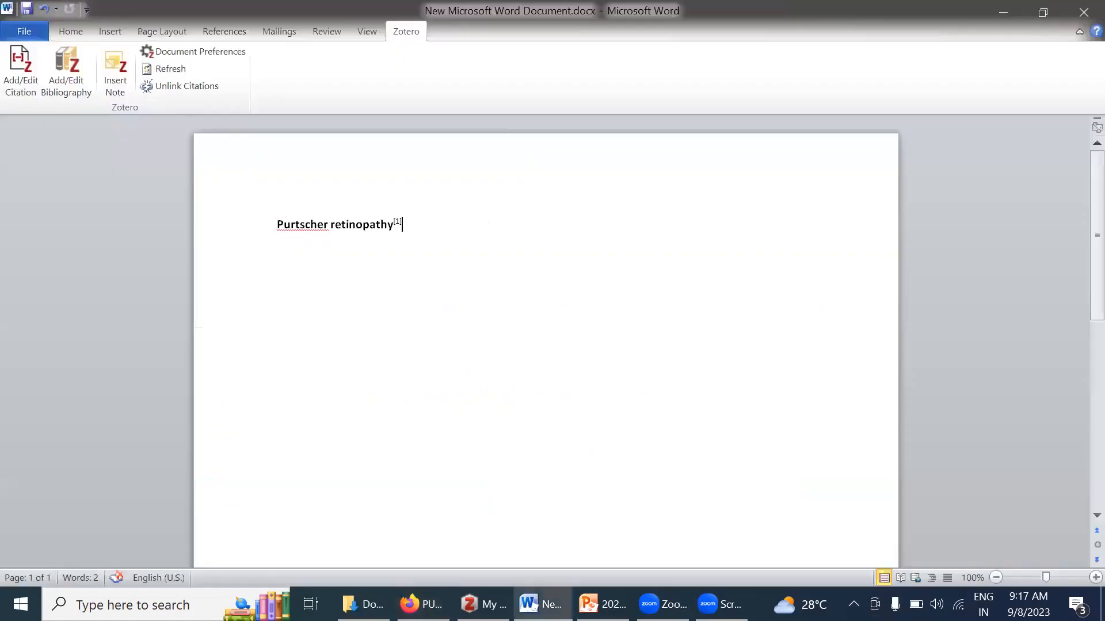
left_click(14, 79)
type("purtc")
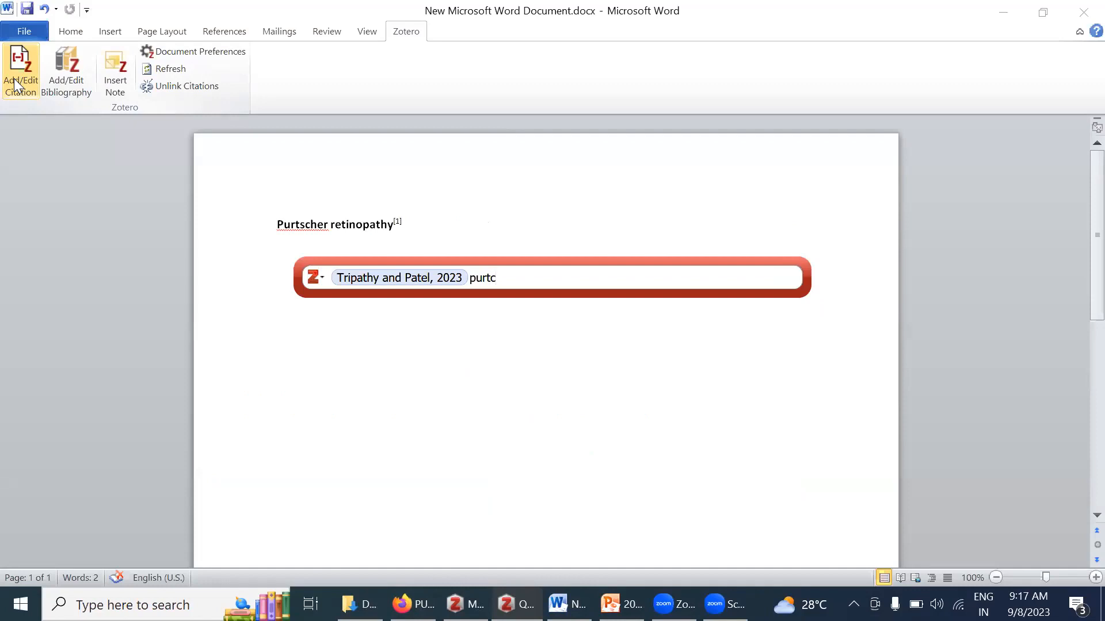
key("BackSpace")
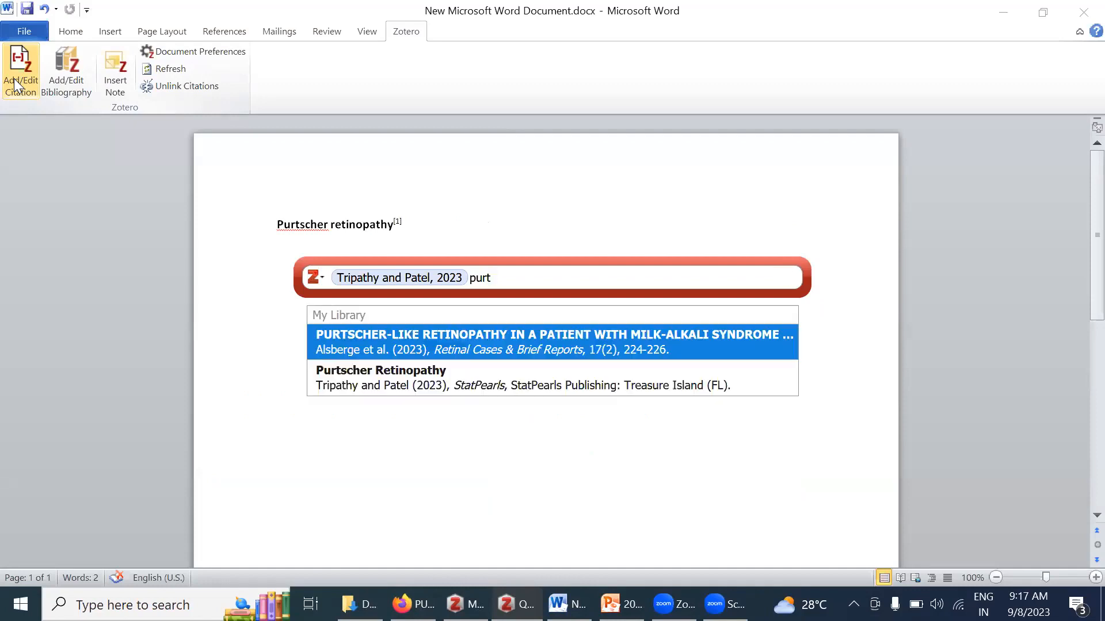
key("Return")
key("Return")
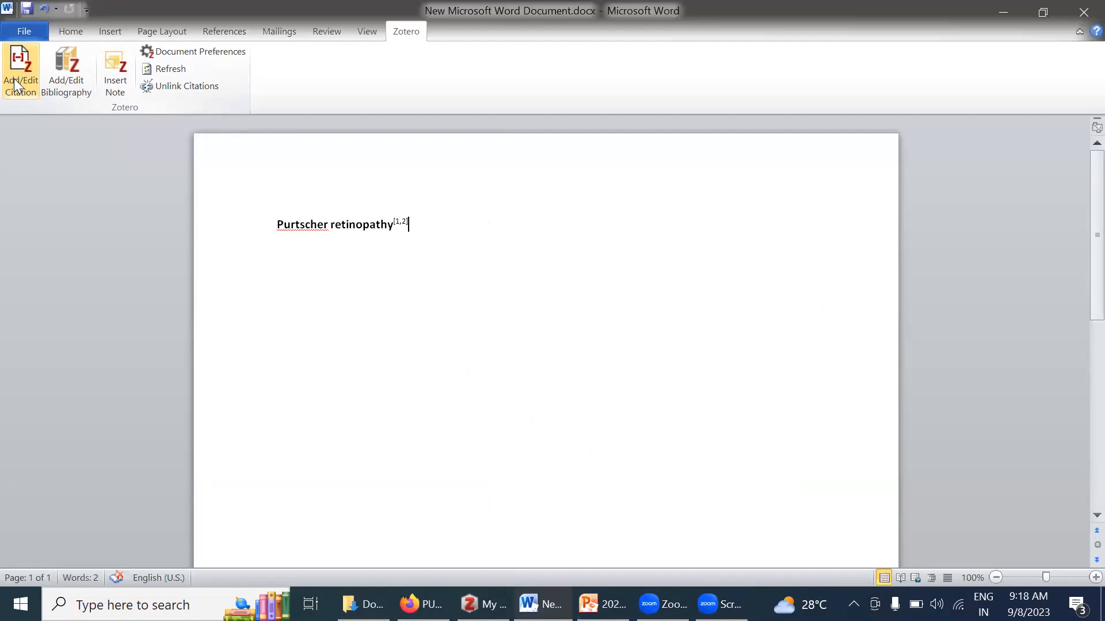
Add the heading "References:" a few lines below the cited text and insert the Zotero bibliography under it.
key("Return")
key("Return")
key("Return")
key("Return")
type("References")
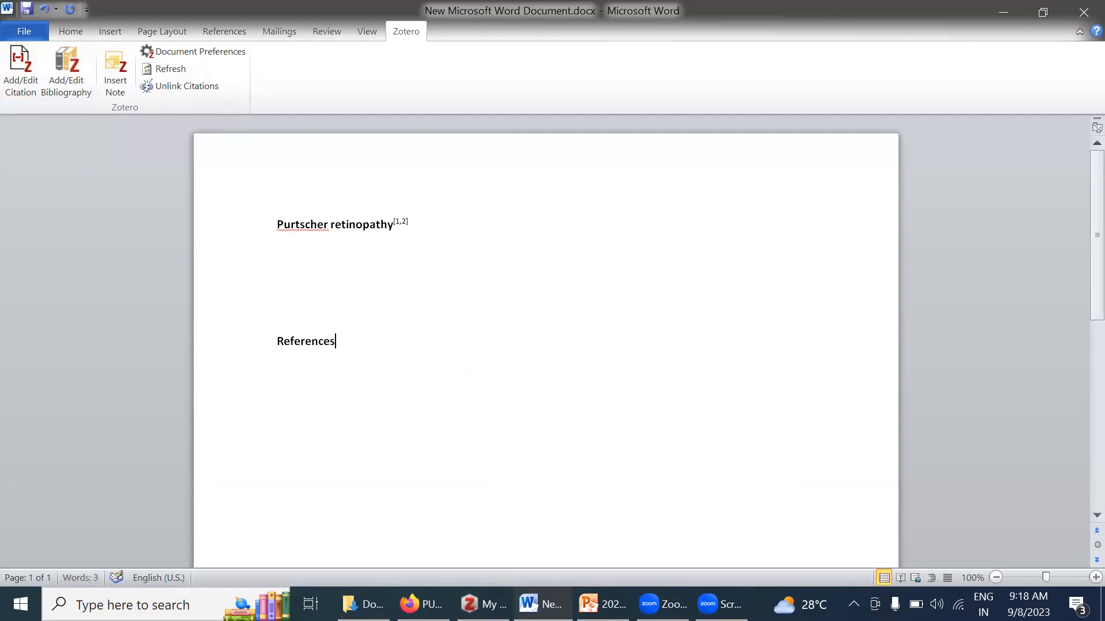
type(":")
key("Return")
left_click(49, 69)
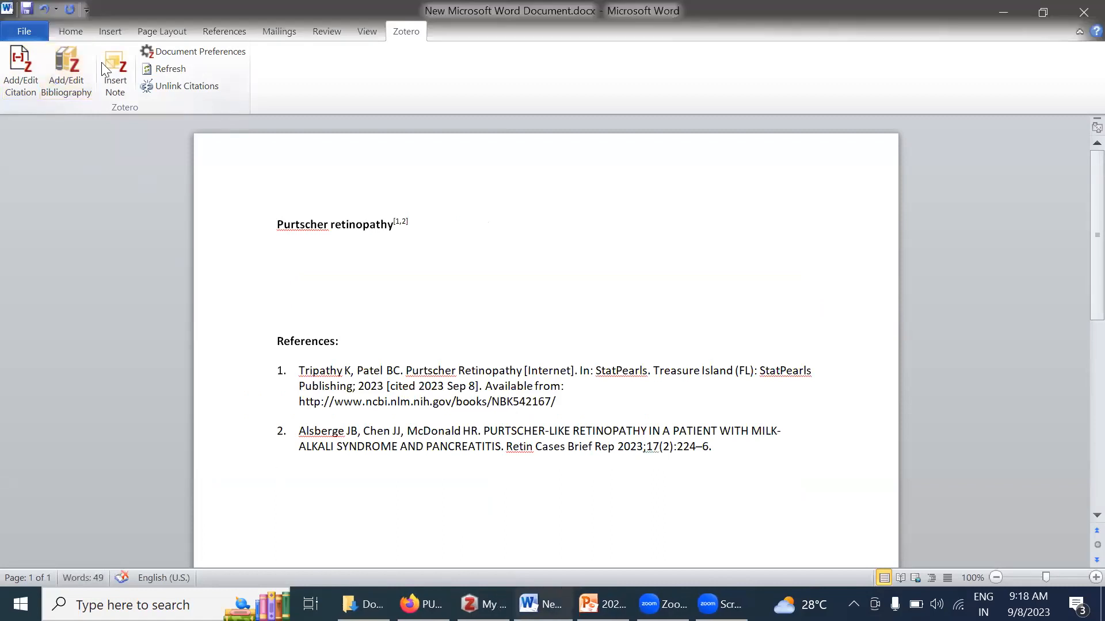
Insert two blank lines after the cited "Purtscher retinopathy" line.
left_click(434, 223)
key("Return")
key("Return")
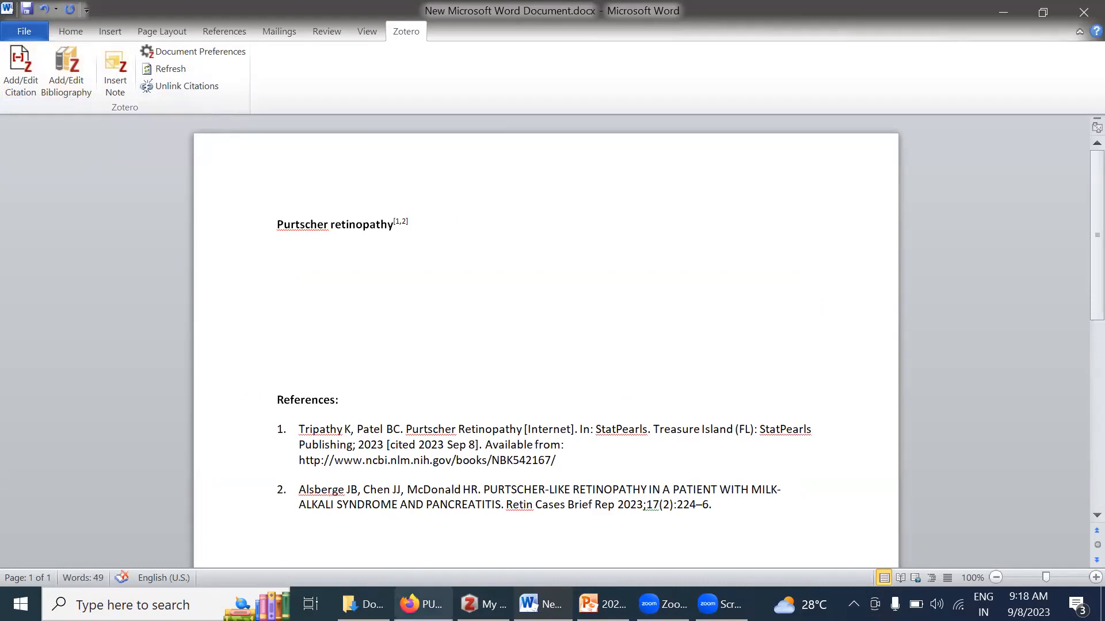
left_click(422, 604)
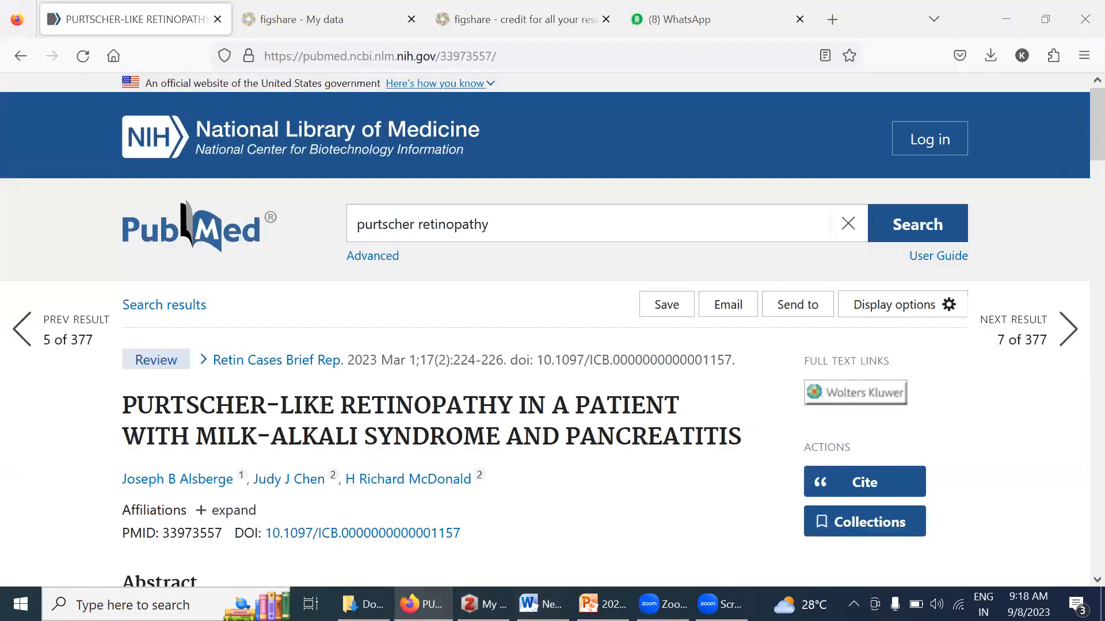
key("alt+Tab")
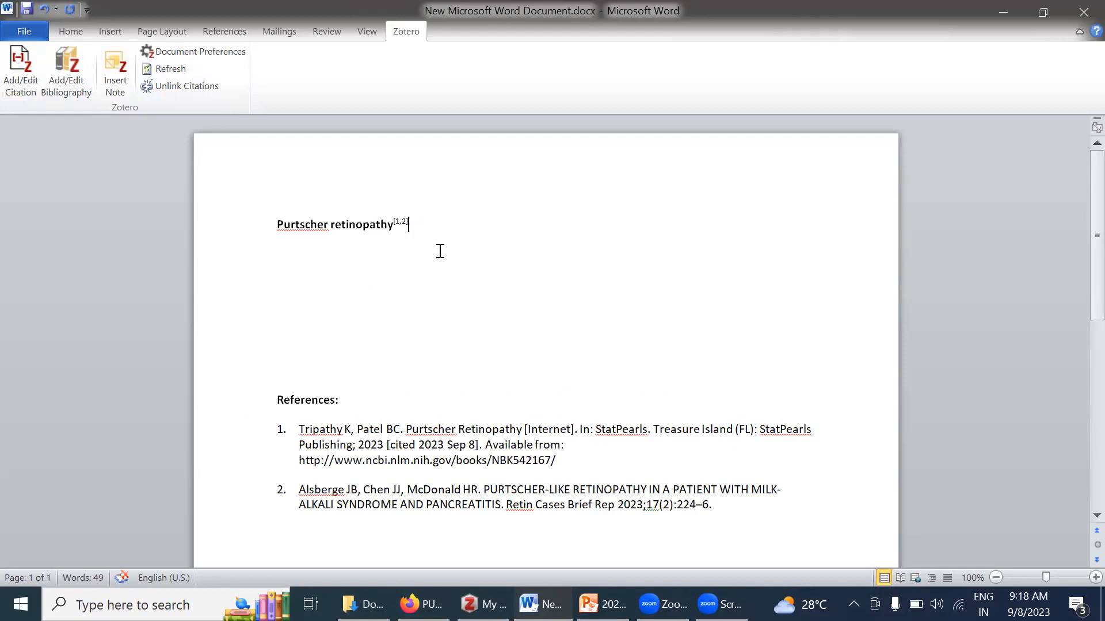
left_click(484, 604)
left_click(541, 604)
Add two line breaks after the cited "Purtscher retinopathy" line and enter the text "sympathetic".
key("Return")
key("Return")
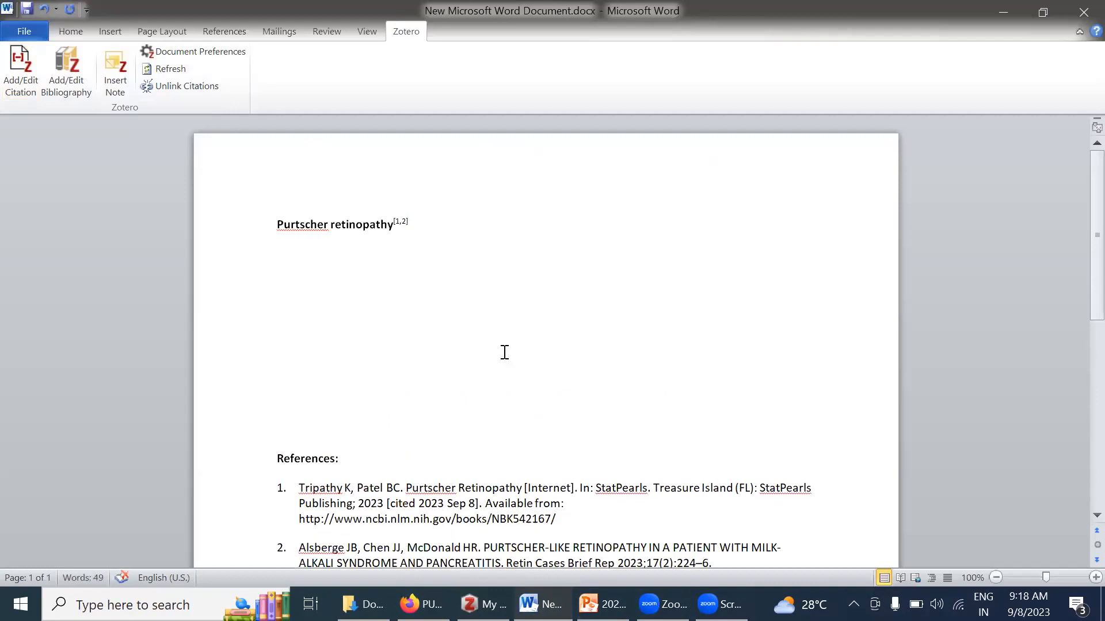
type("sympathetic")
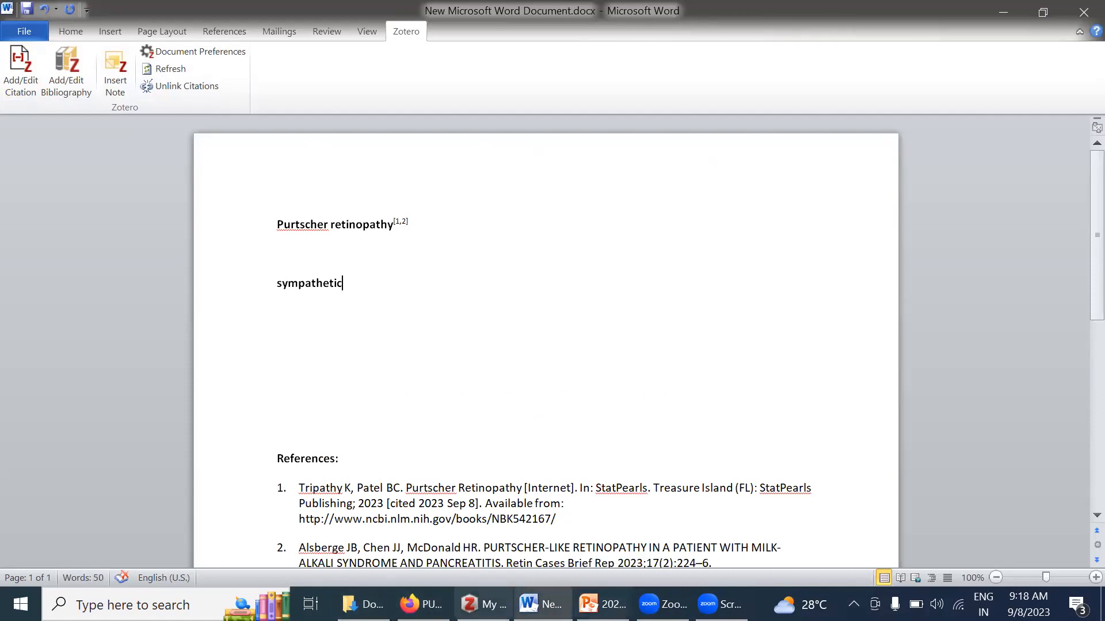
Check the articles available in the Zotero library and replace "sympathetic" in the Word document with "Corneal fb".
left_click(484, 604)
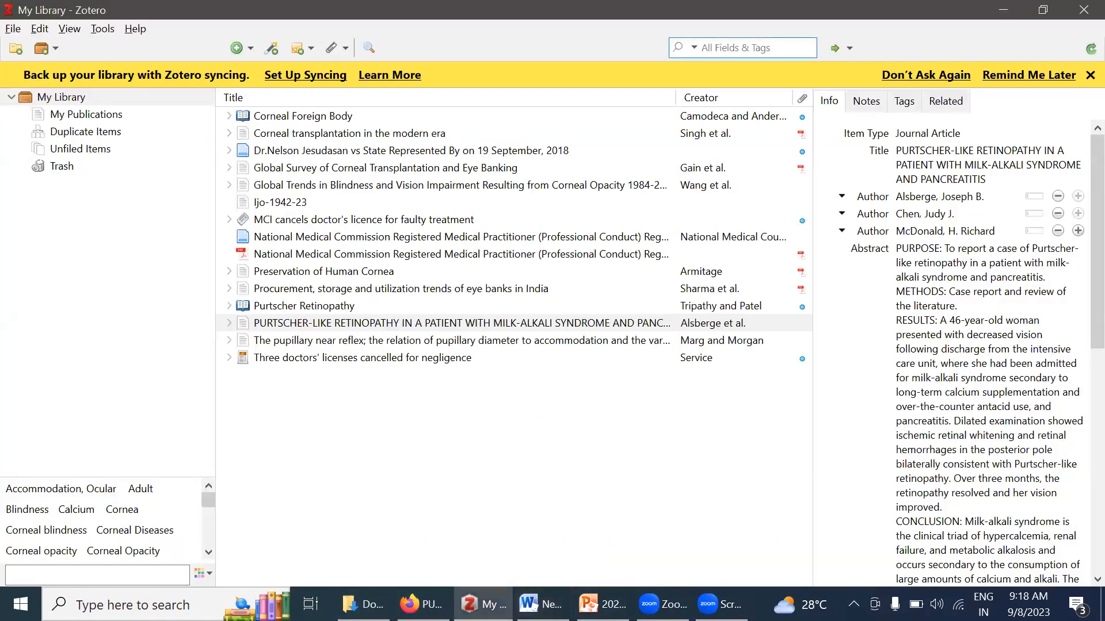
key("alt+Tab")
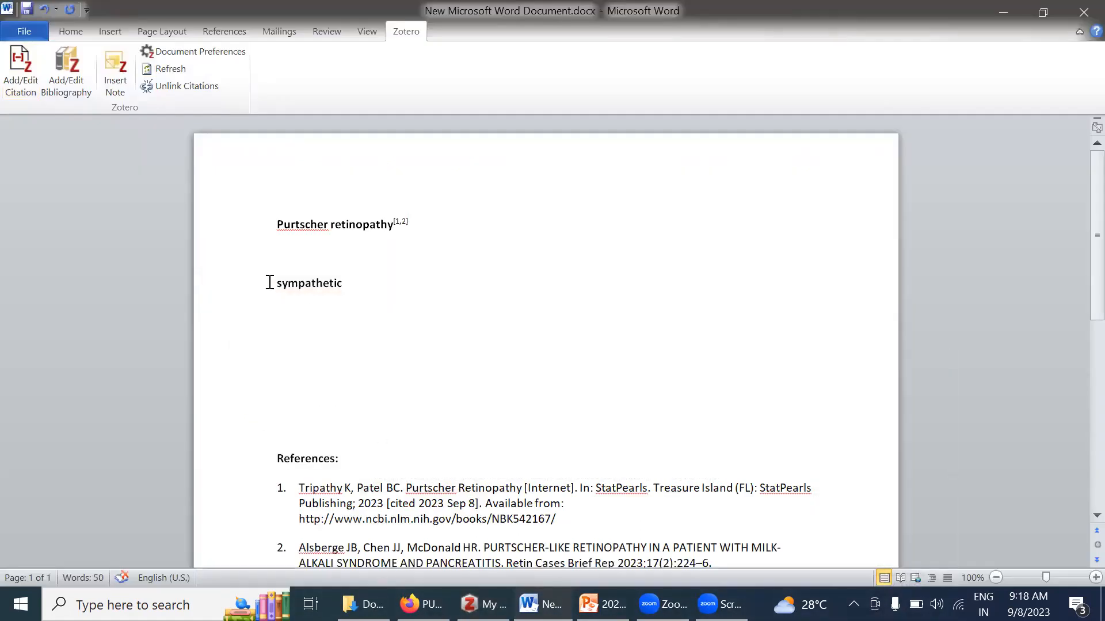
left_click_drag(276, 284, 358, 293)
type("corneal fb")
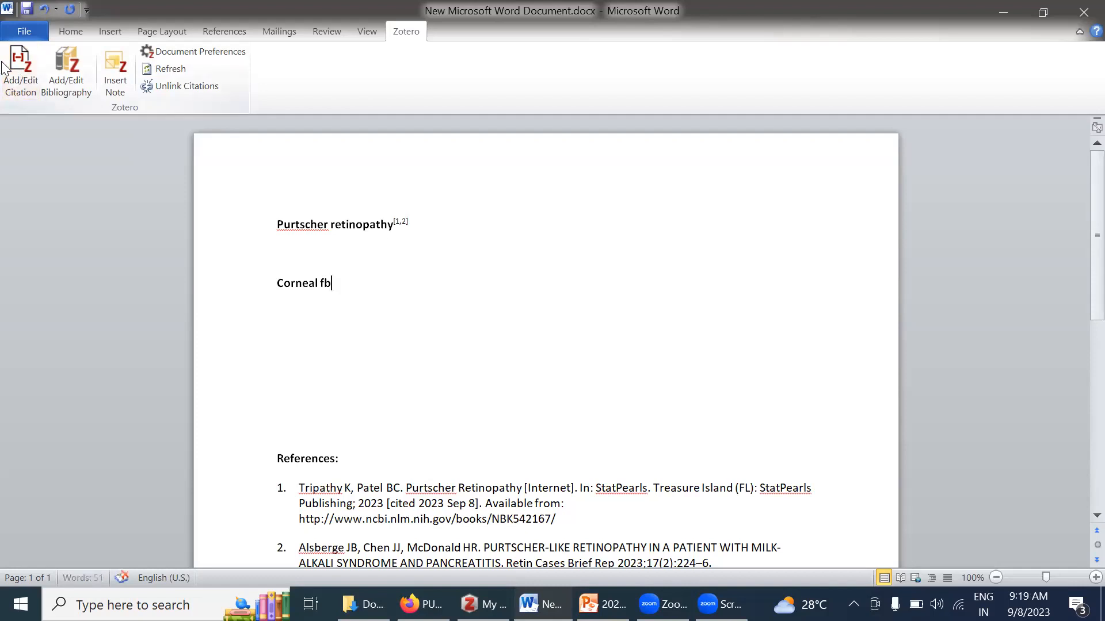
Insert a Zotero citation for the "Corneal Foreign Body" entry after "Corneal fb", finding it with the search "corne".
left_click(17, 72)
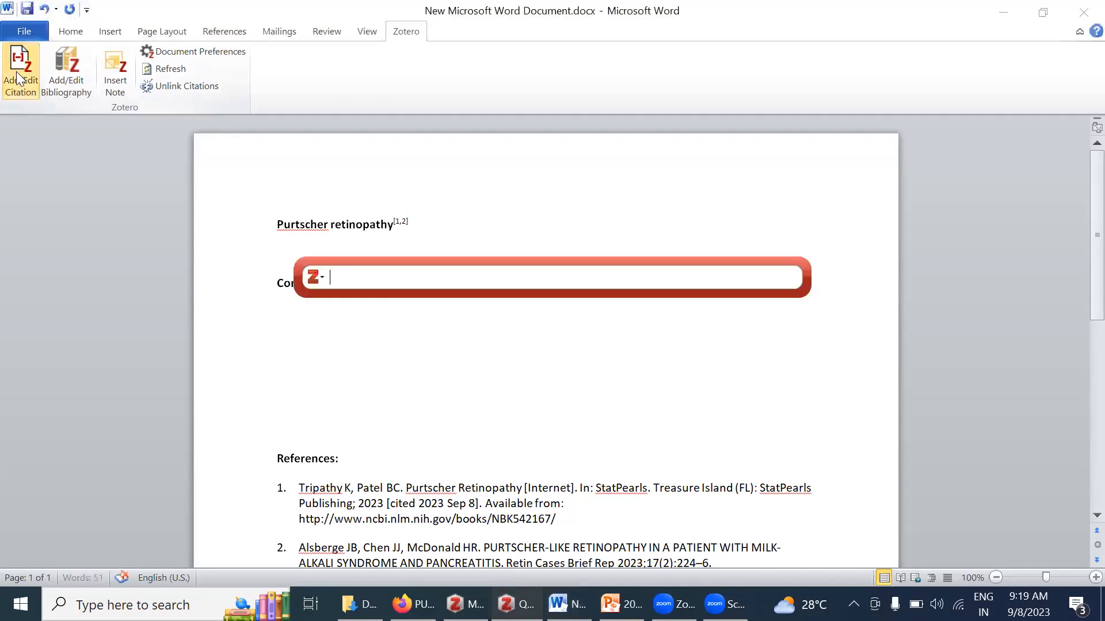
type("corne")
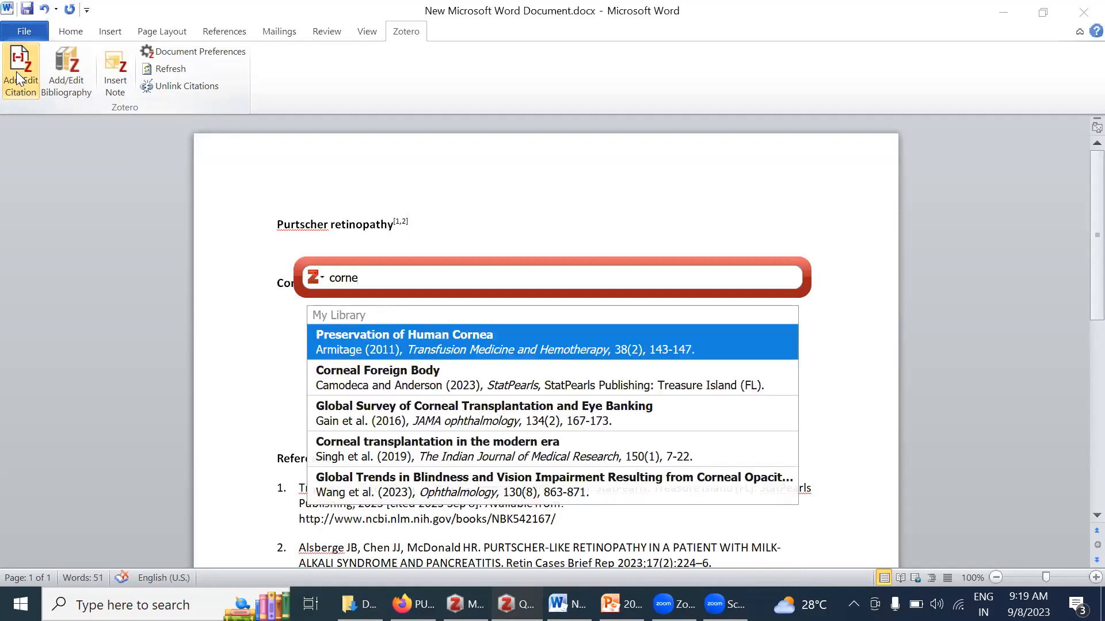
key("Down")
key("Return")
key("Return")
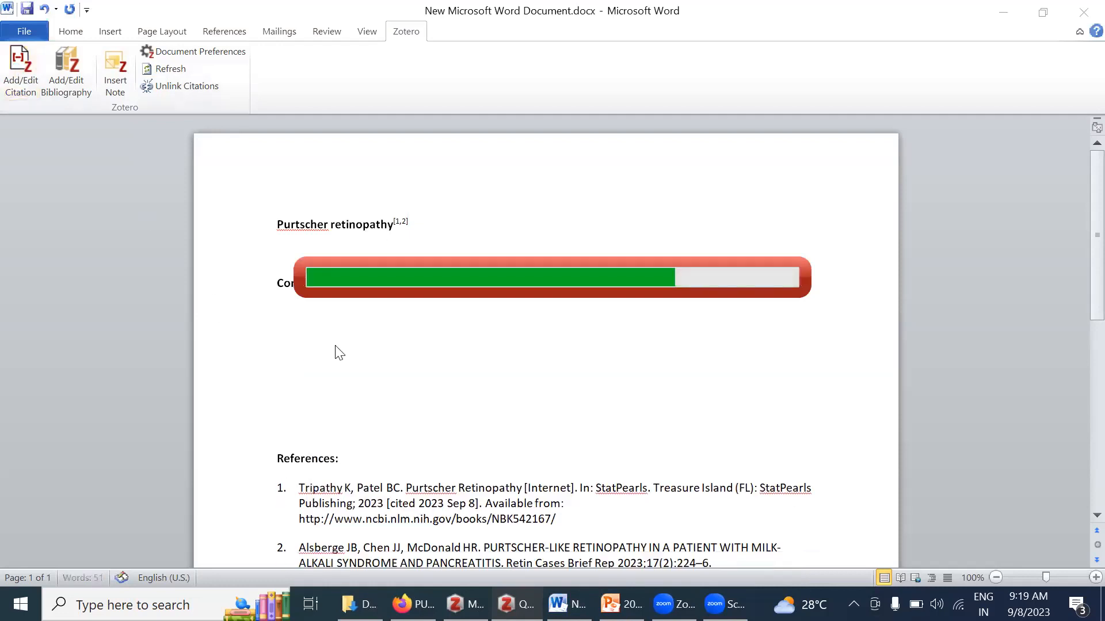
key("Down")
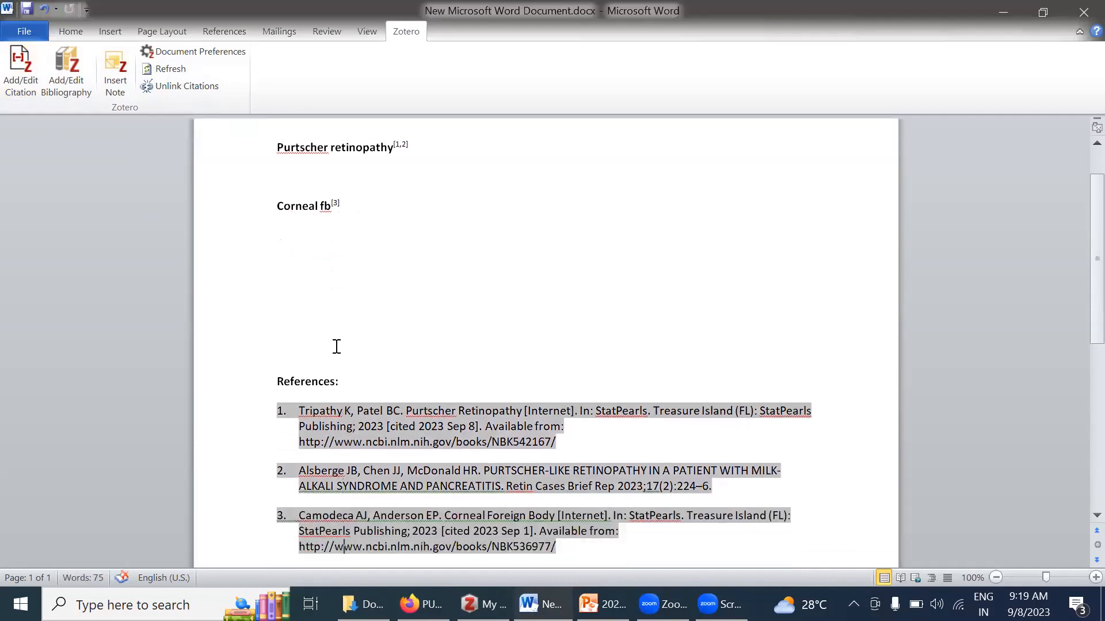
Undo the Corneal Foreign Body citation and the text "fb", and redo both changes.
left_click_drag(372, 221, 244, 218)
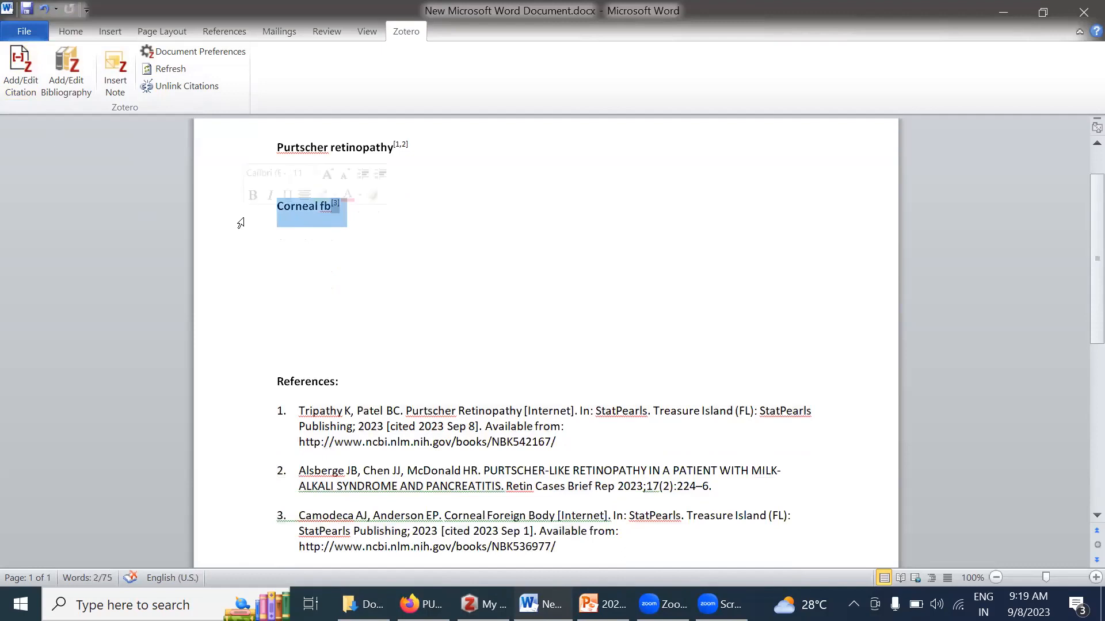
key("ctrl+z")
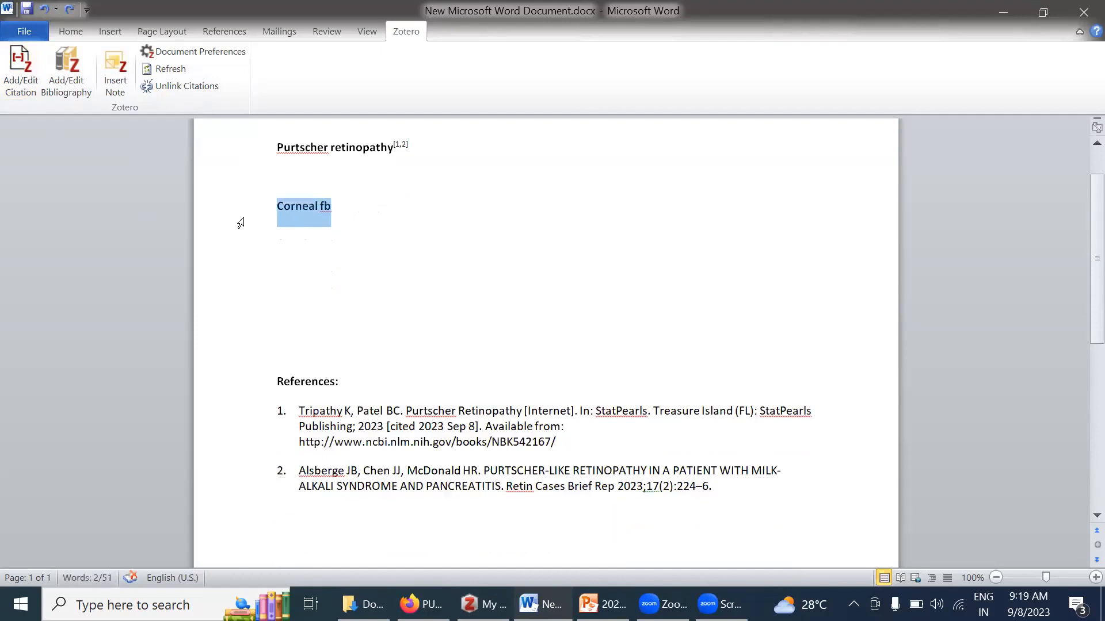
key("ctrl+z")
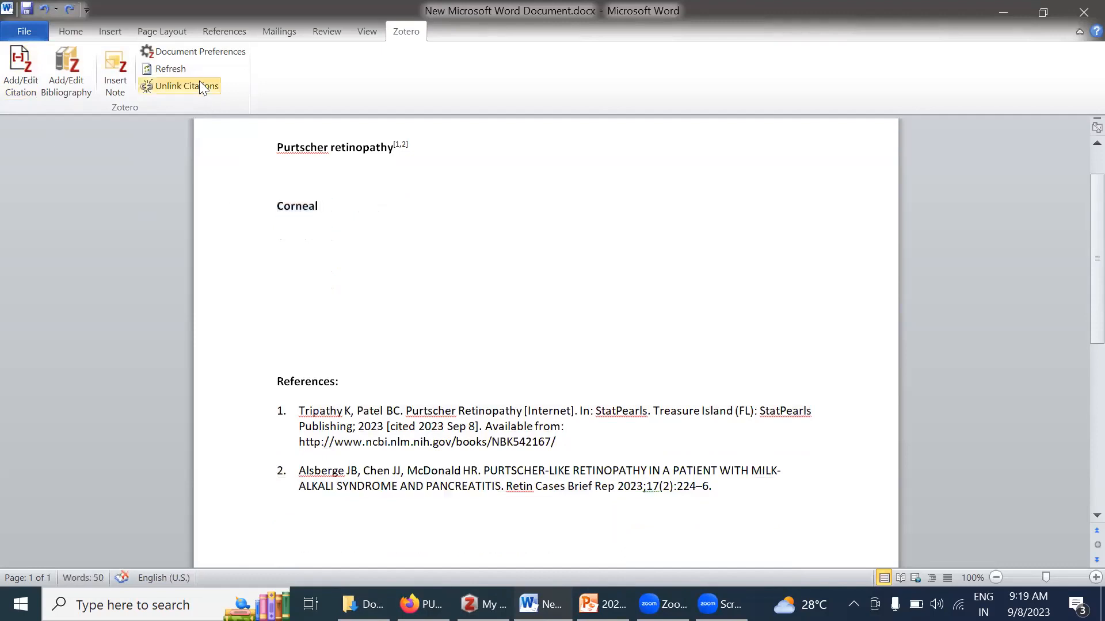
left_click(70, 10)
left_click(70, 10)
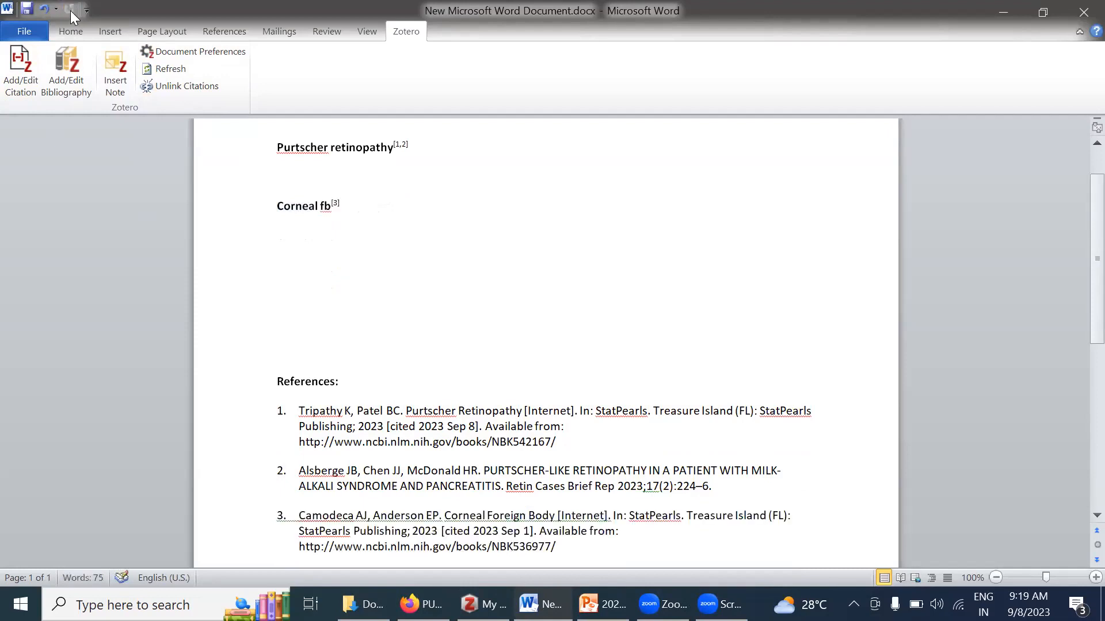
Move the cited "Corneal fb" line above the "Purtscher retinopathy" line and refresh the Zotero citations.
left_click_drag(370, 208, 271, 207)
key("ctrl+c")
key("BackSpace")
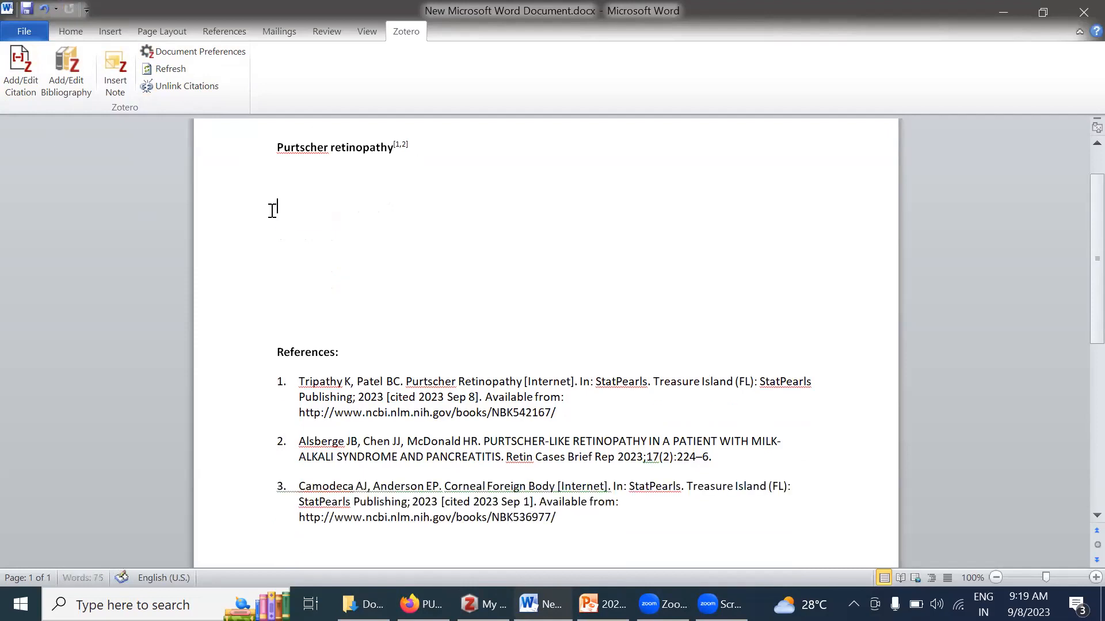
key("Return")
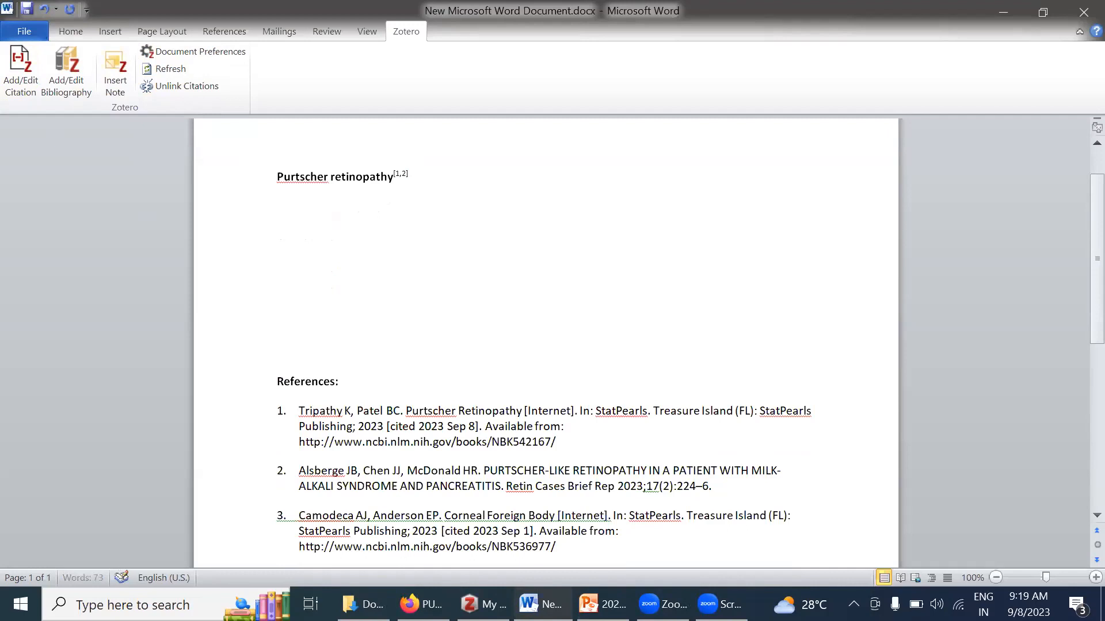
key("ctrl+v")
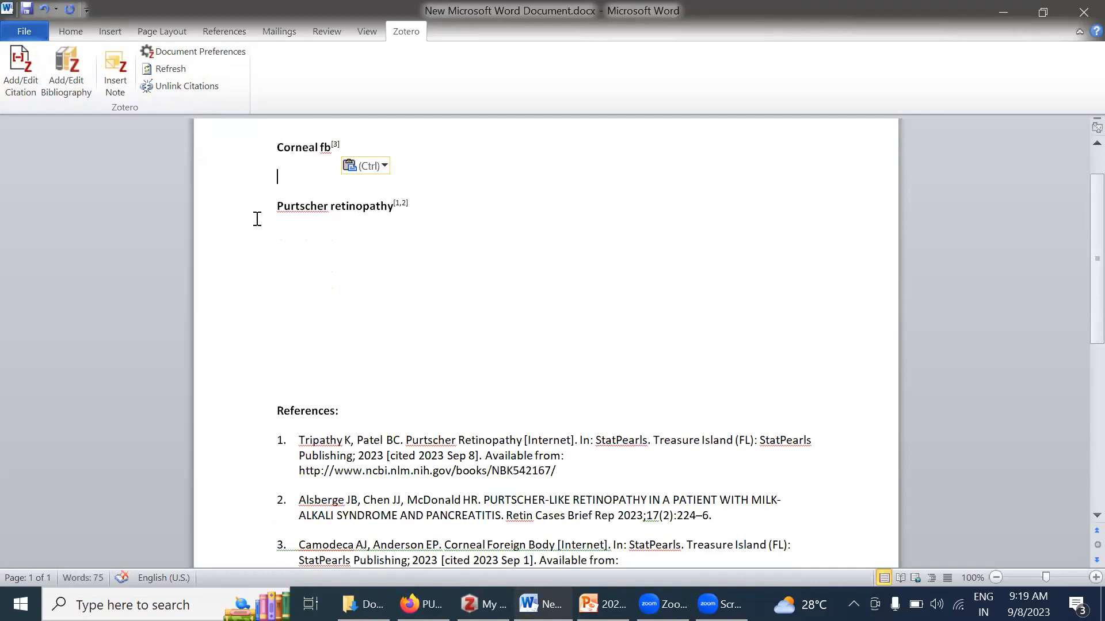
left_click(179, 82)
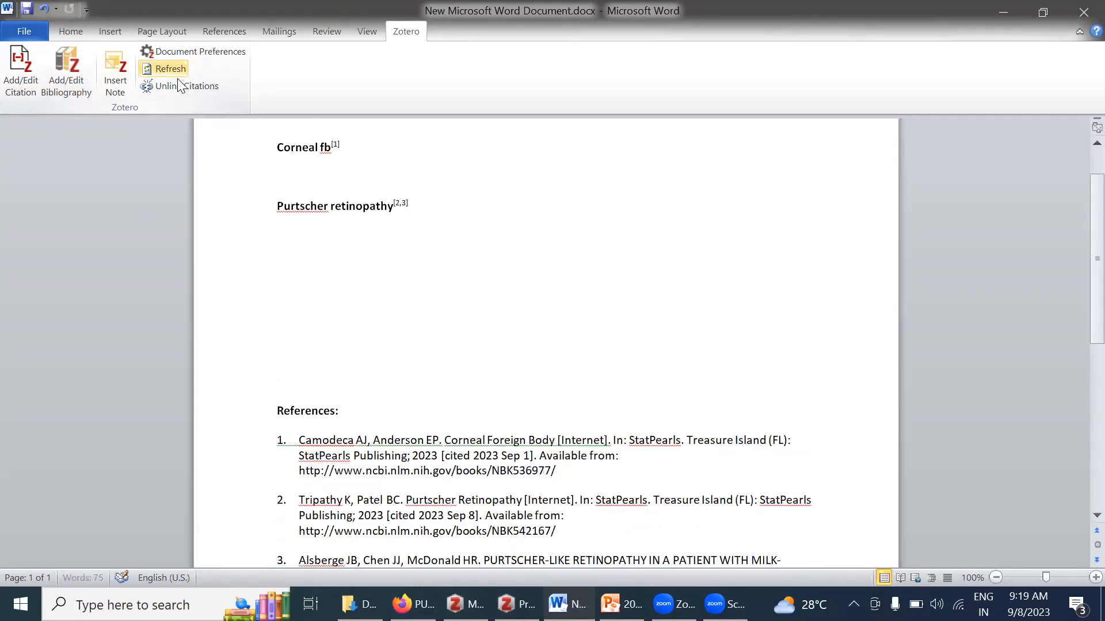
left_click(336, 167)
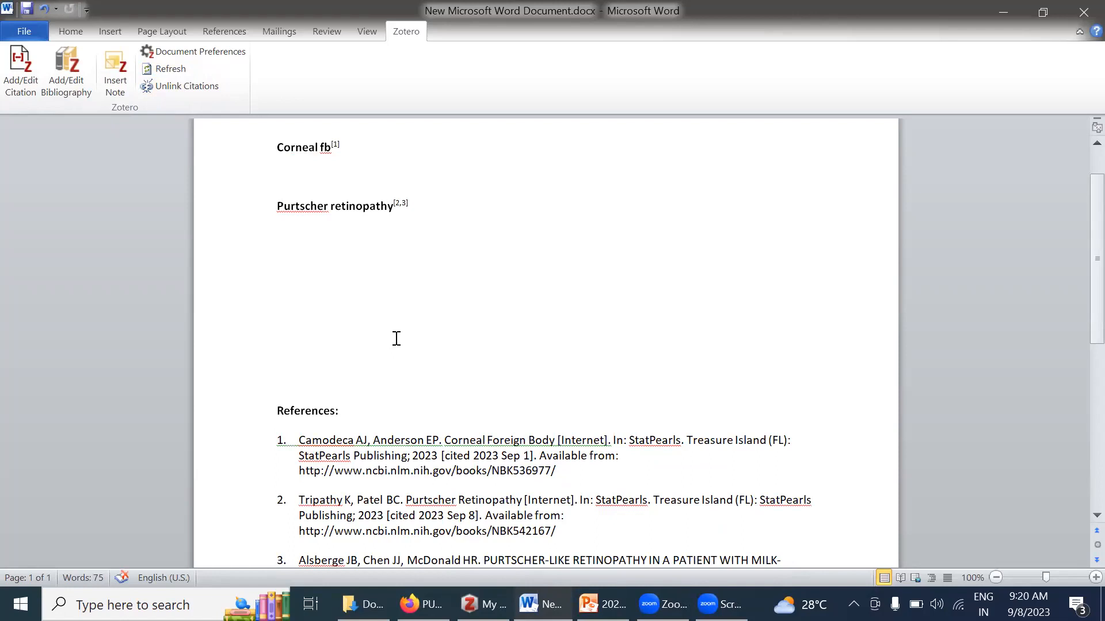
Review the citation styles offered in the document's Zotero preferences, then close them and bring up the Zotero library.
left_click(483, 604)
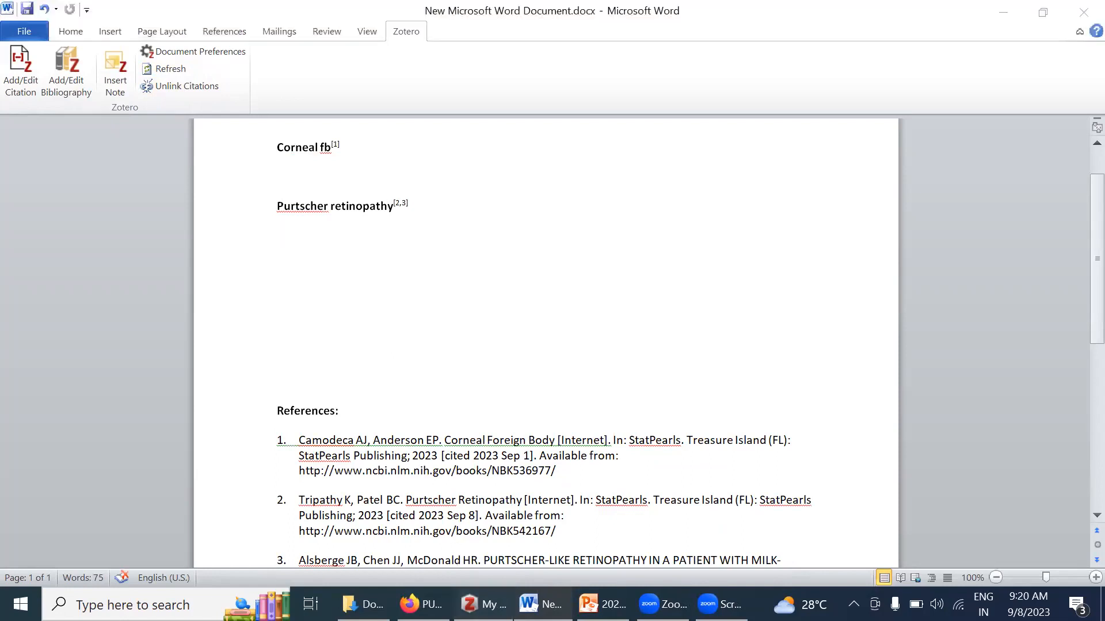
left_click(484, 604)
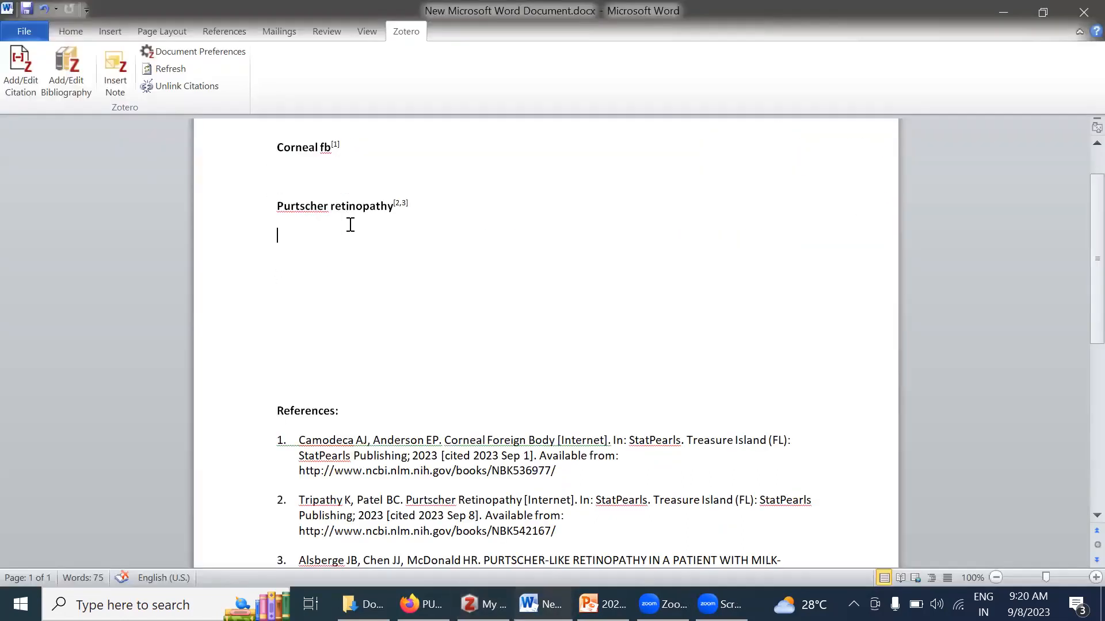
left_click(196, 52)
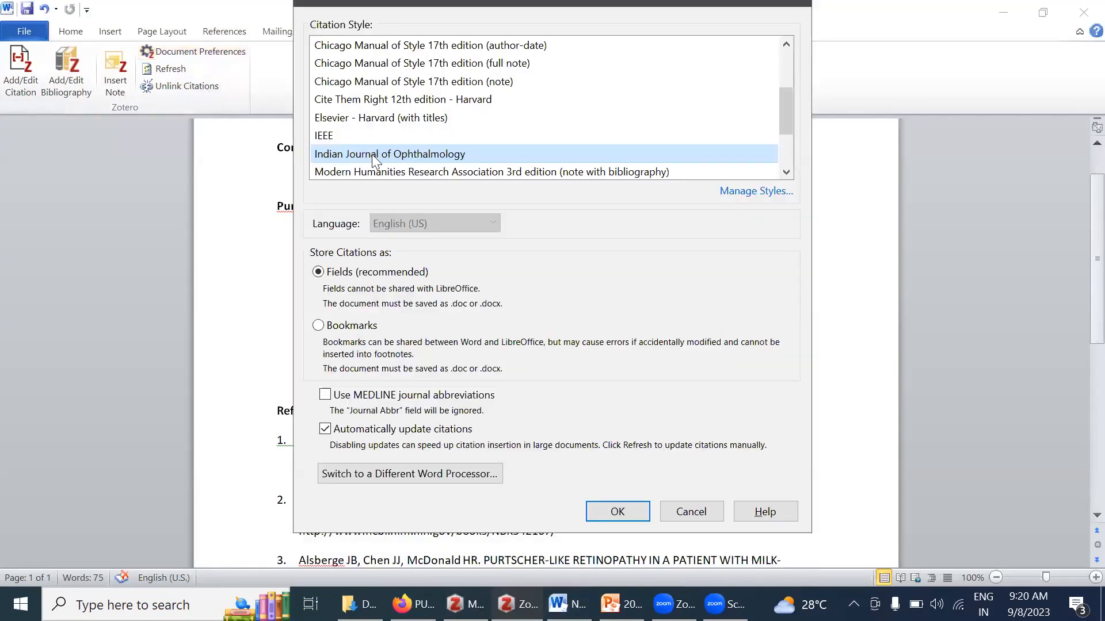
left_click_drag(787, 115, 779, 86)
left_click_drag(775, 77, 780, 154)
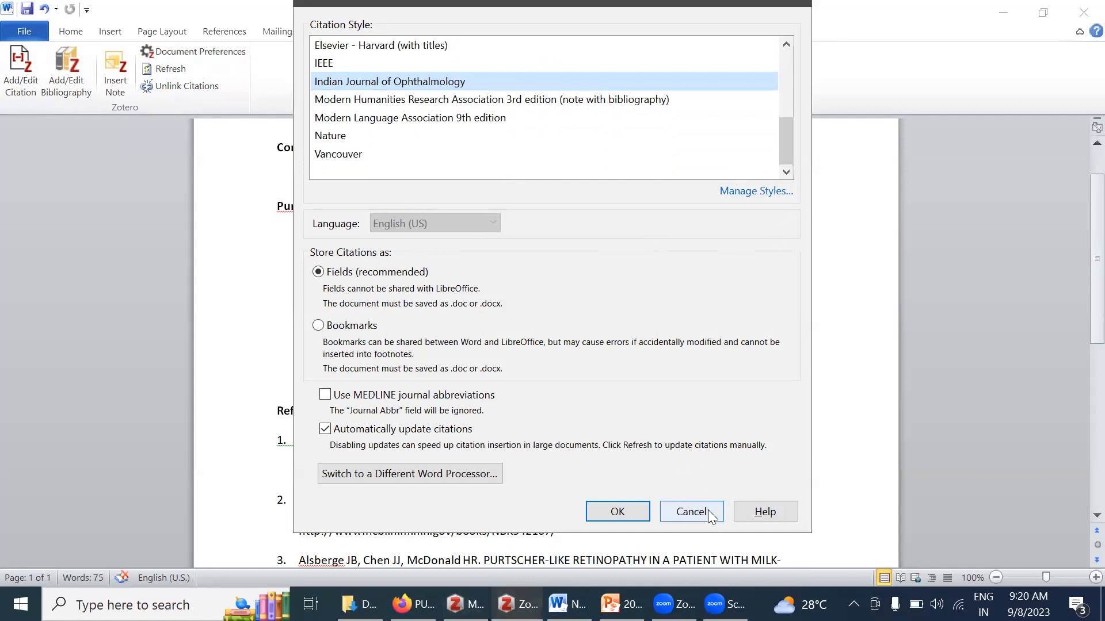
left_click(618, 512)
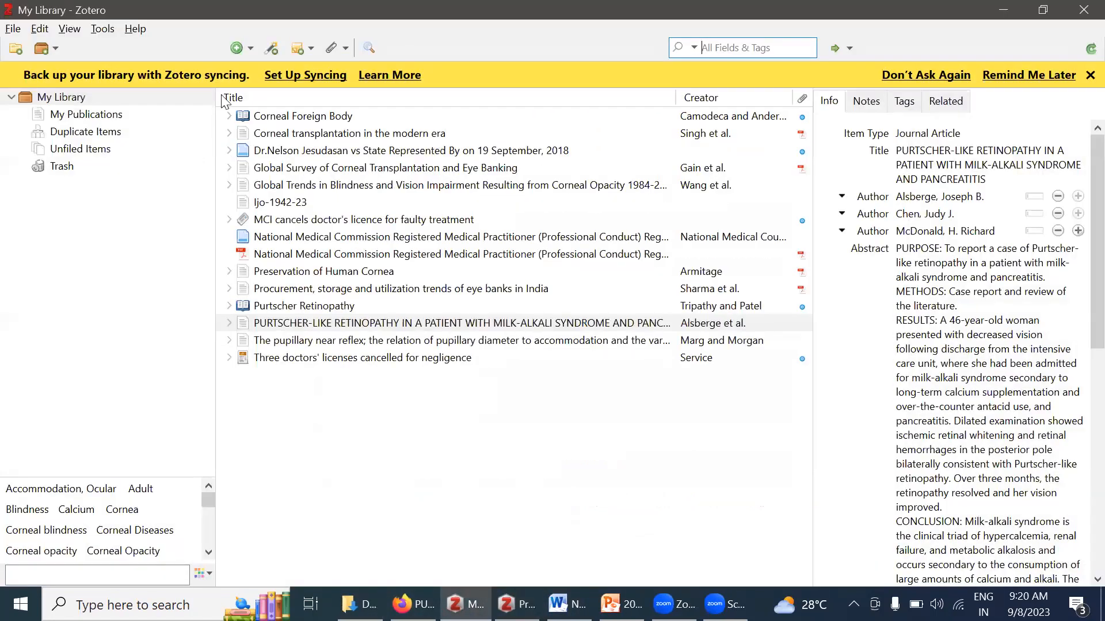
Open the additional citation styles from Zotero's Cite preferences and search them for "british medical journa".
left_click(40, 29)
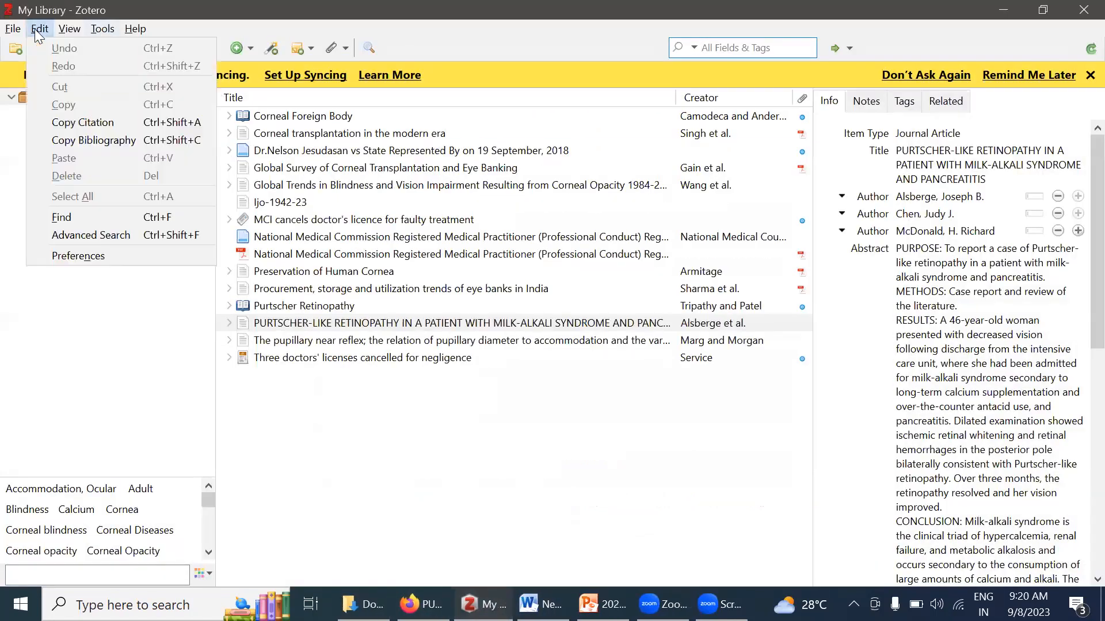
left_click(78, 256)
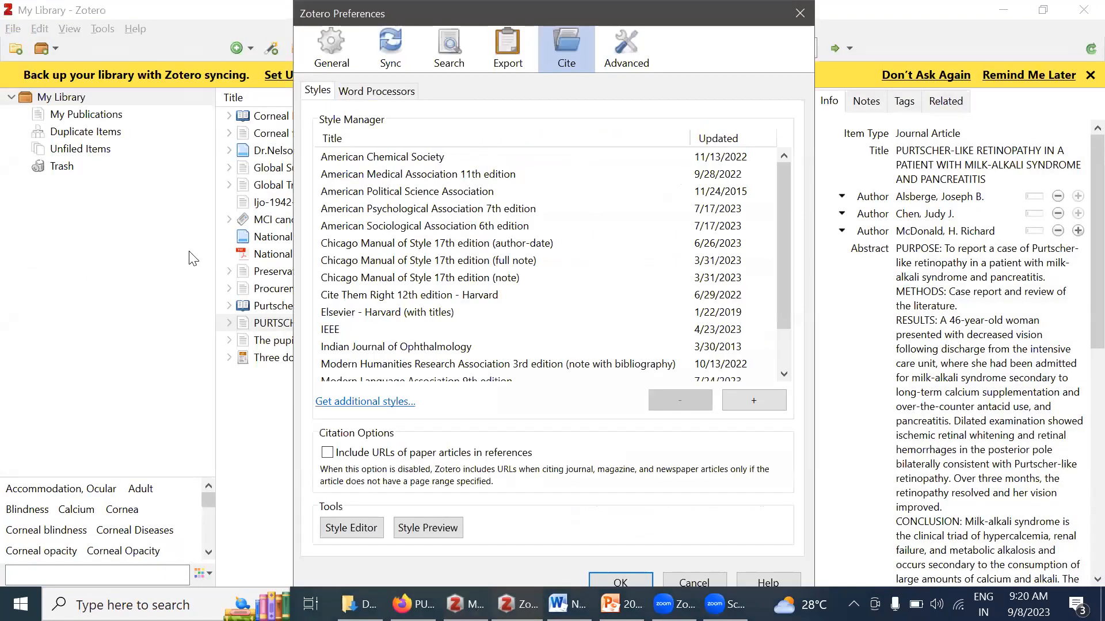
left_click(363, 403)
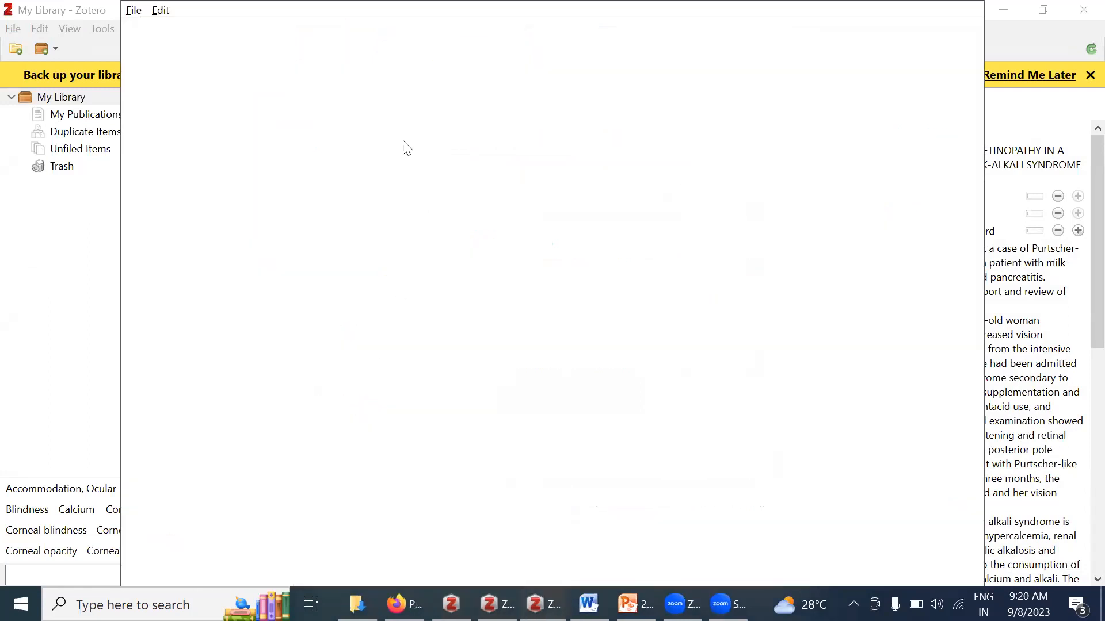
type("british m")
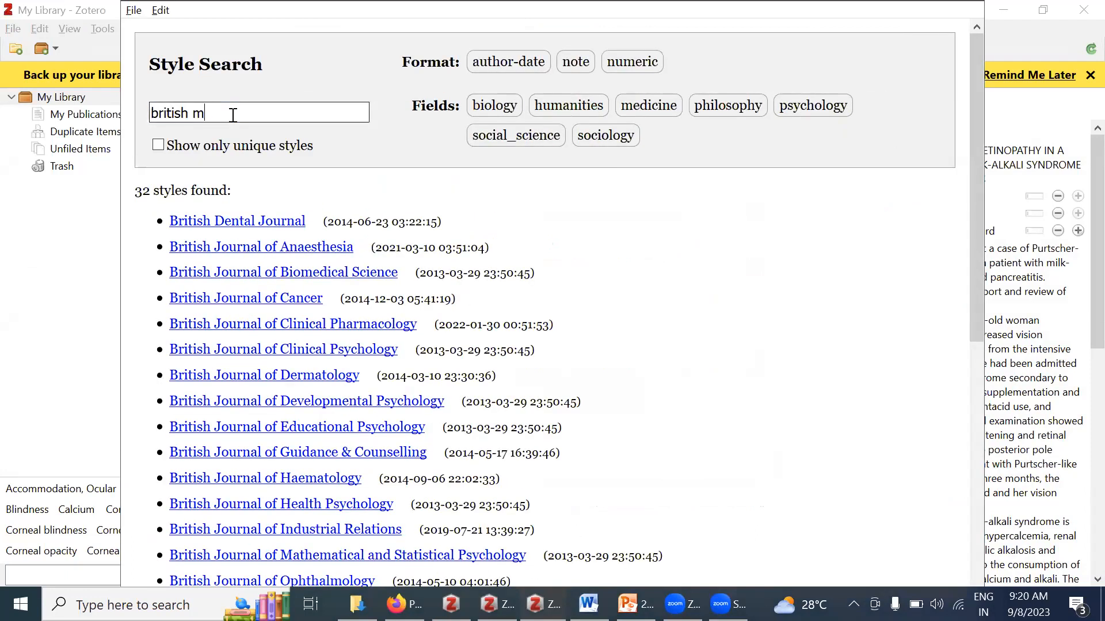
type("edical")
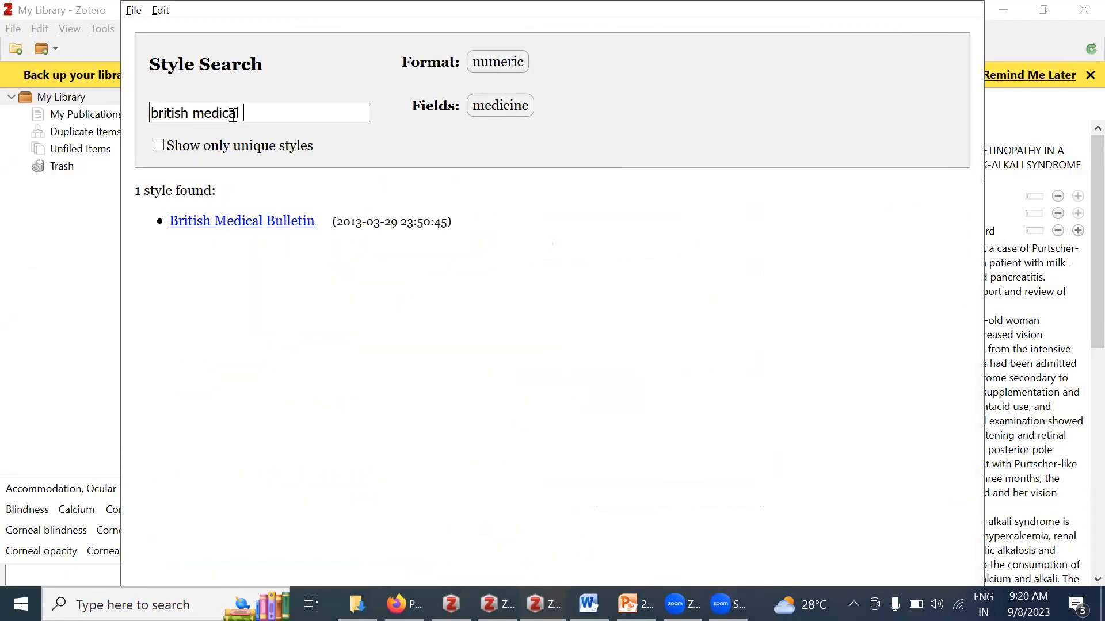
type(" journa")
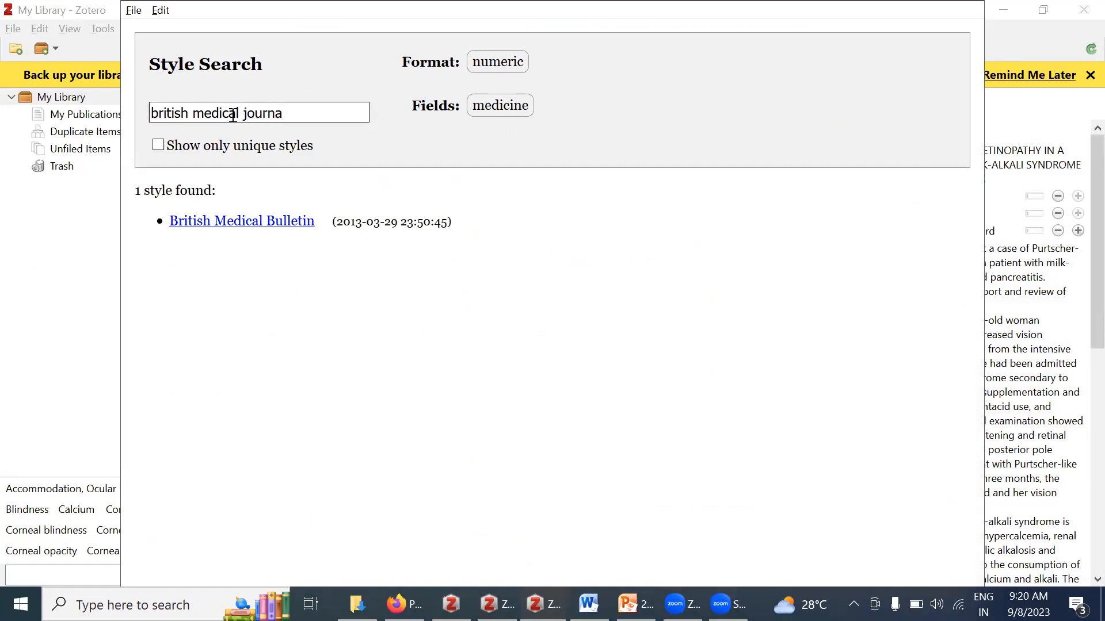
Replace the style search with "bmj", install the BMJ citation style and confirm the Zotero preferences.
key("BackSpace")
key("BackSpace")
key("BackSpace")
key("BackSpace")
key("BackSpace")
key("BackSpace")
key("BackSpace")
key("BackSpace")
key("BackSpace")
key("BackSpace")
key("BackSpace")
key("BackSpace")
key("BackSpace")
key("BackSpace")
key("BackSpace")
key("BackSpace")
key("BackSpace")
key("BackSpace")
key("BackSpace")
key("BackSpace")
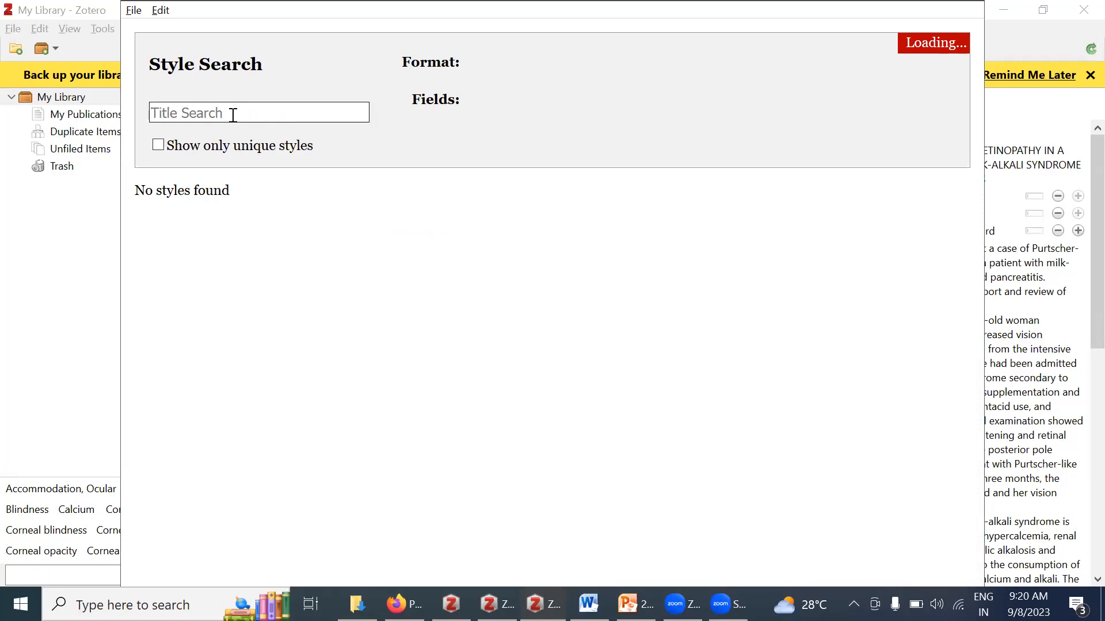
type("bmj")
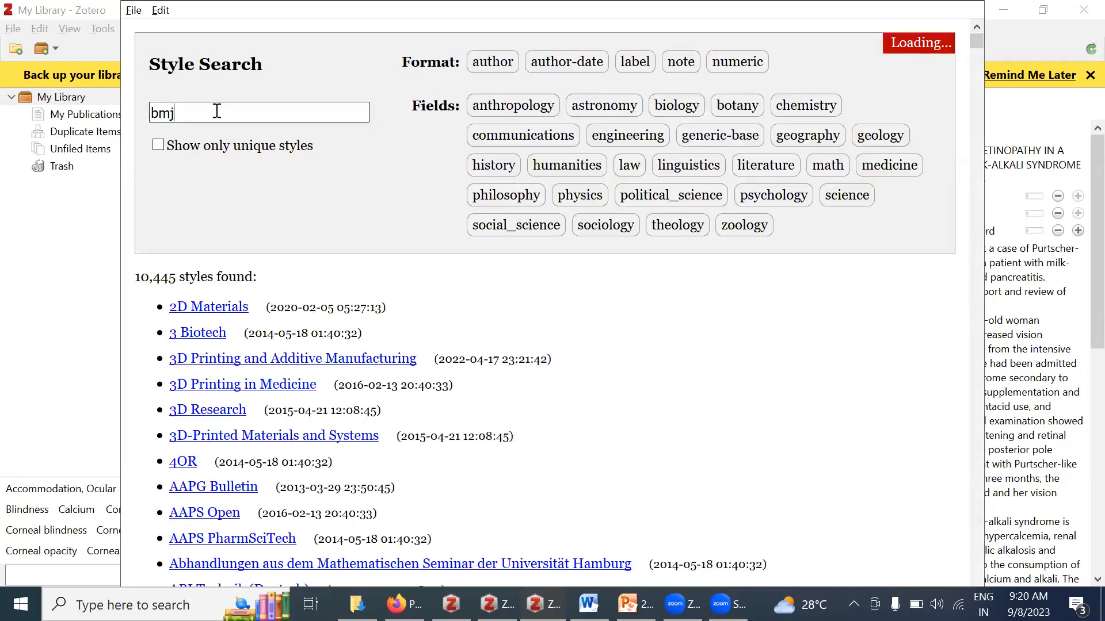
mouse_move(186, 229)
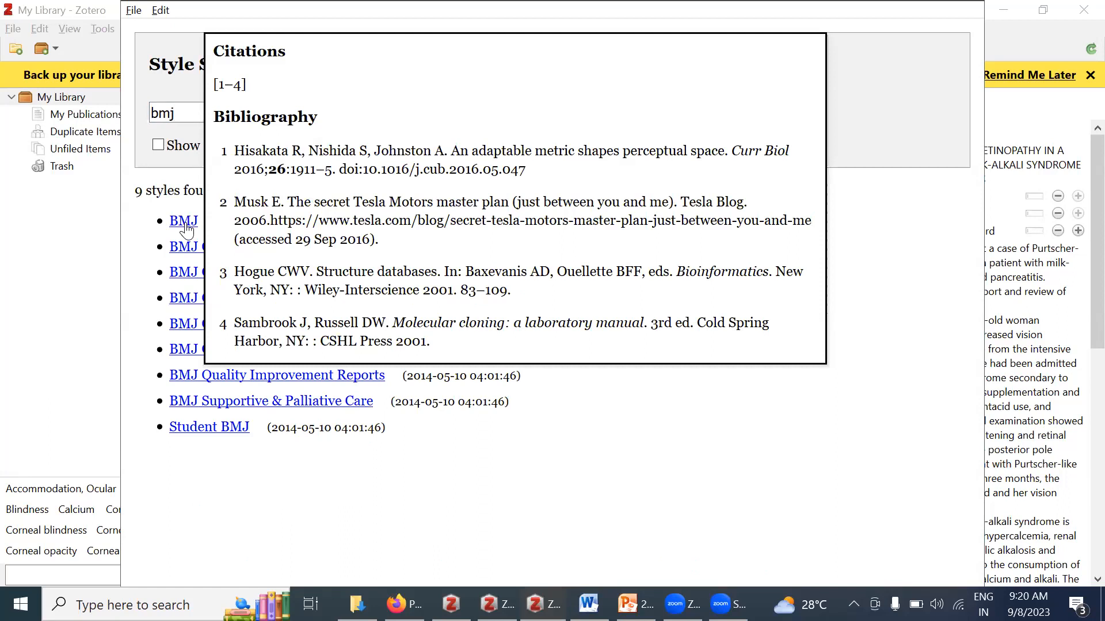
left_click(184, 225)
left_click(618, 582)
Switch to the Word document and set its Zotero citation style to BMJ.
left_click(542, 604)
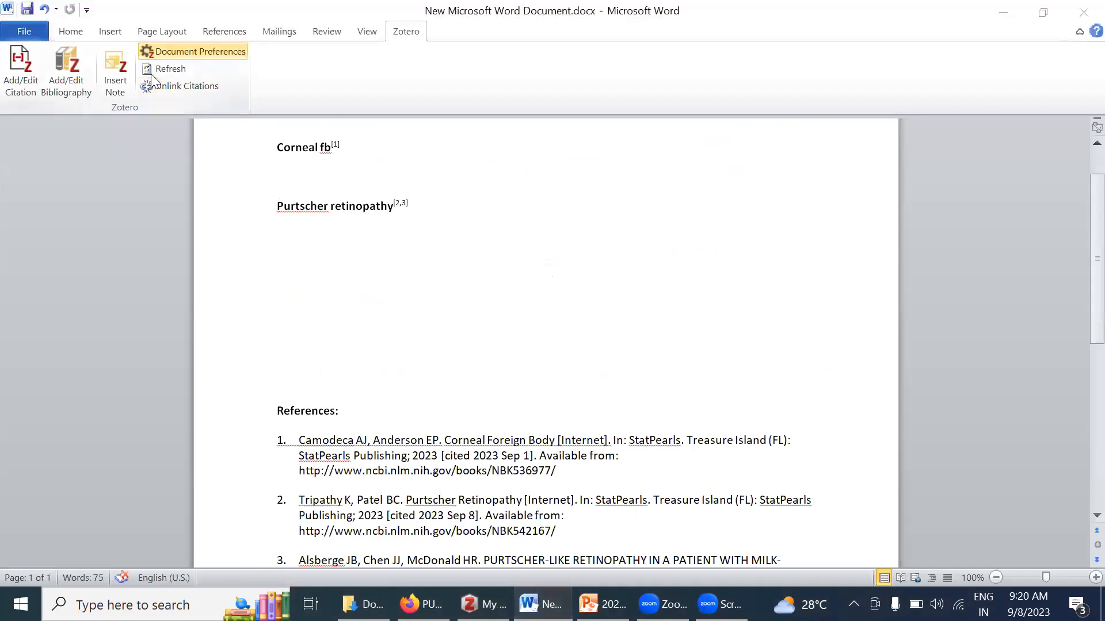
left_click(173, 52)
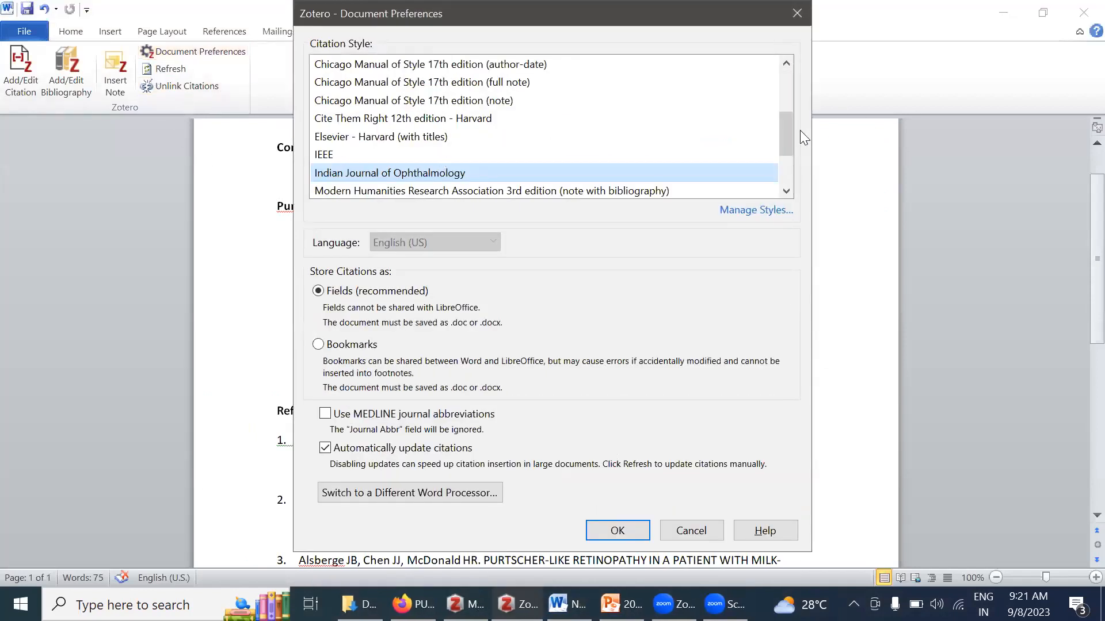
scroll(787, 126, "up", 2)
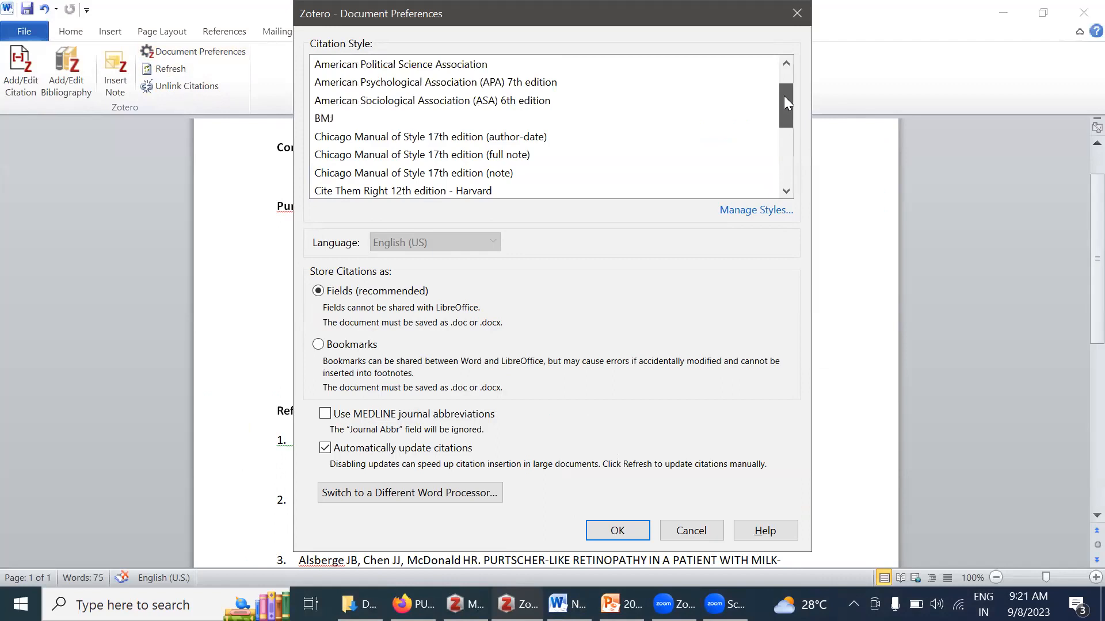
left_click(680, 141)
left_click(618, 533)
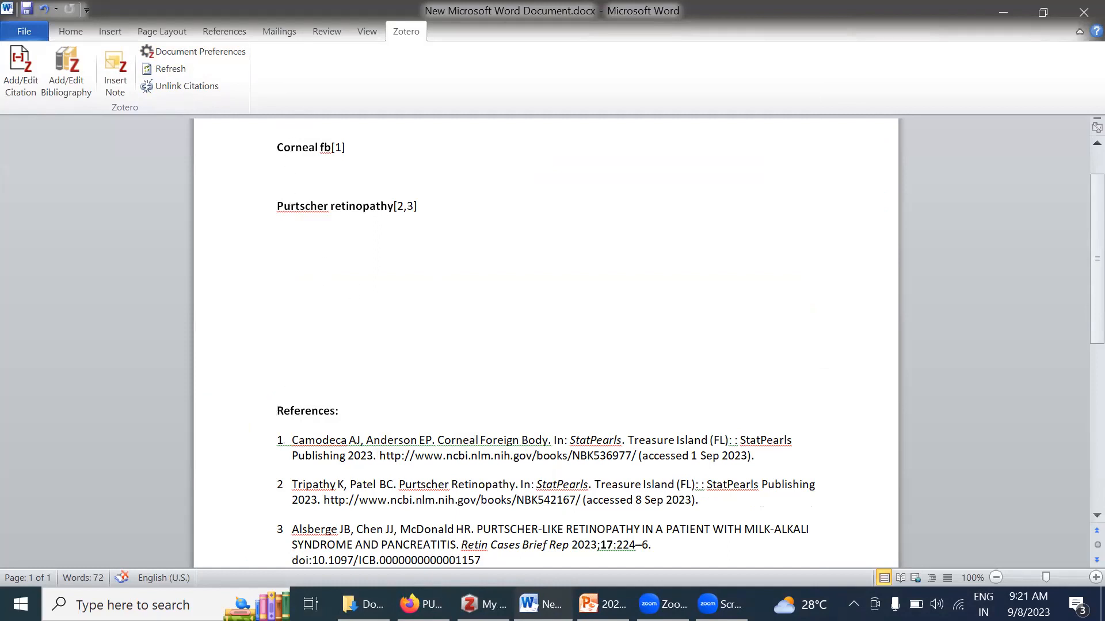
left_click(483, 605)
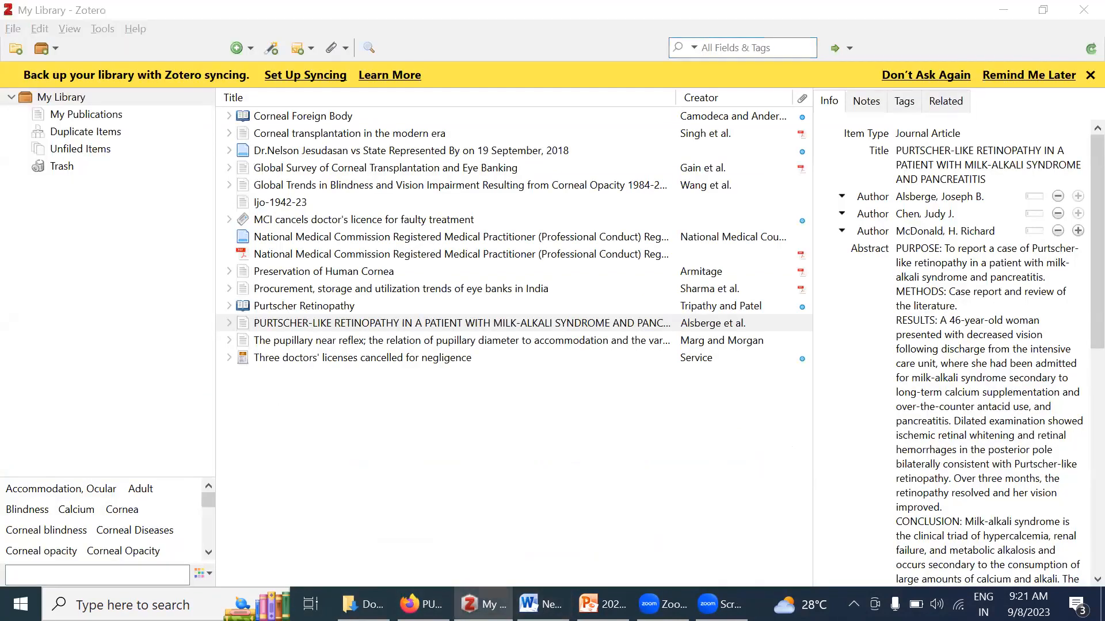
left_click(541, 604)
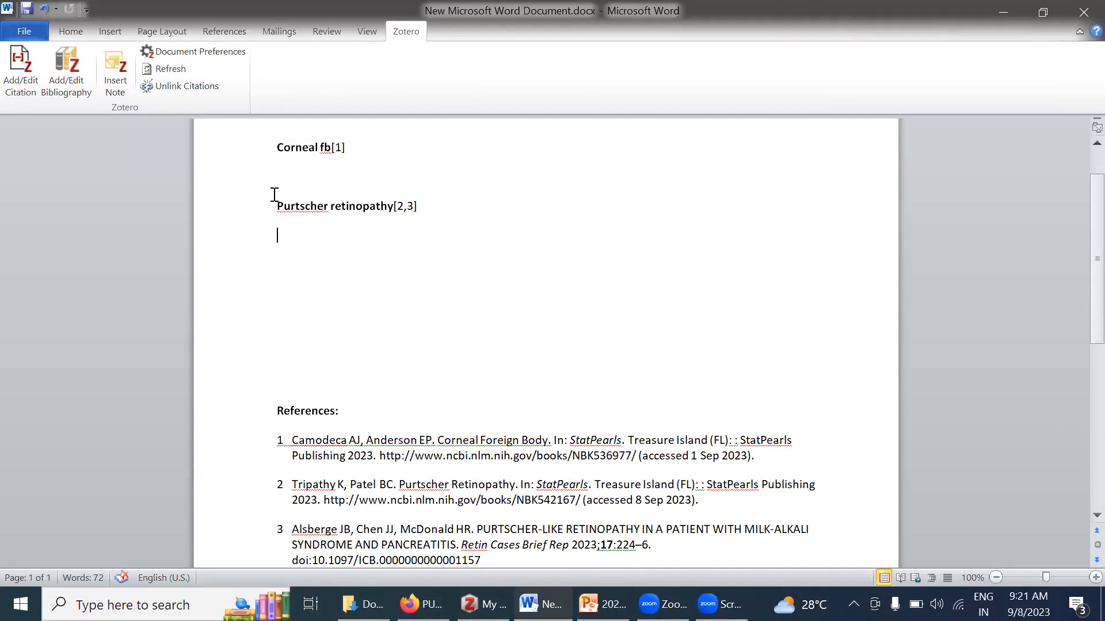
left_click_drag(278, 147, 283, 184)
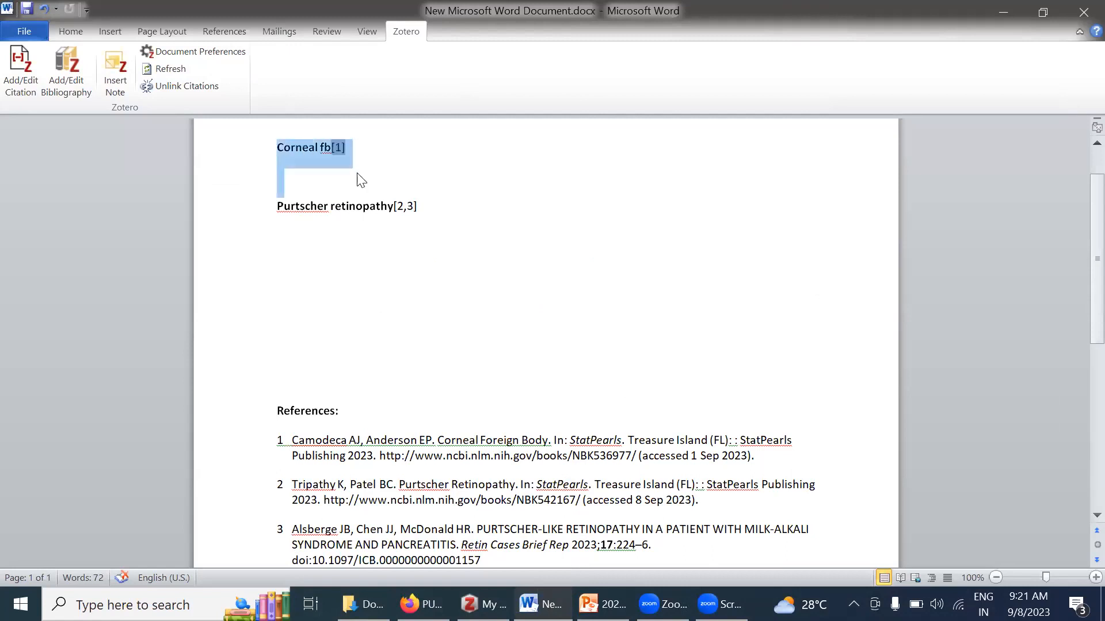
left_click(423, 274)
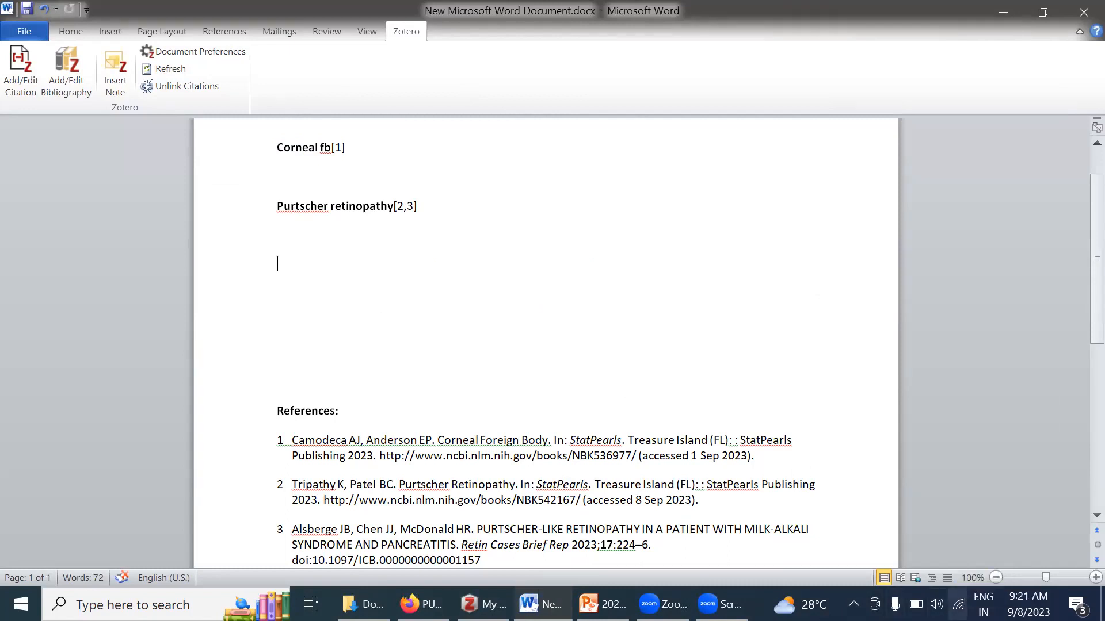
left_click(936, 605)
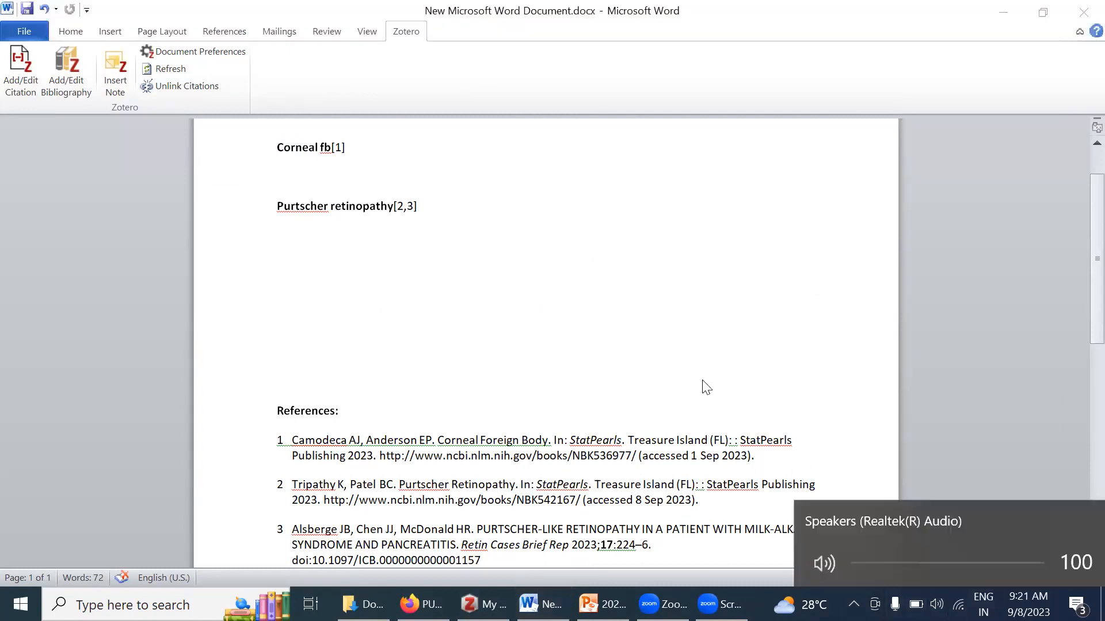
left_click(707, 386)
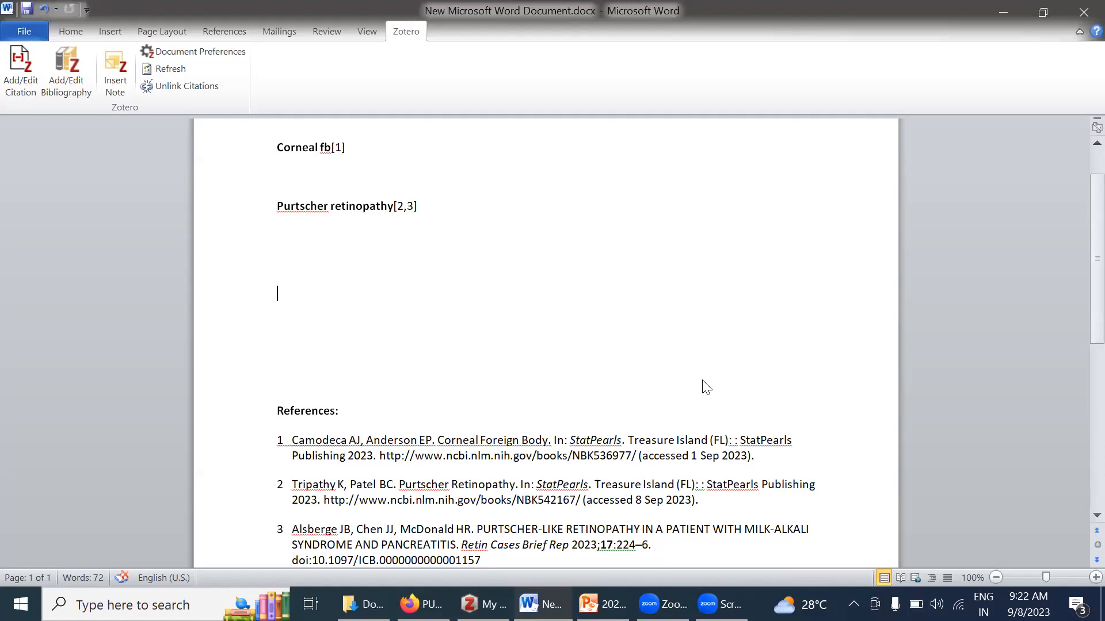
Examine the in-text citations and the reference list to see how they behave as linked Zotero fields.
scroll(703, 379, "down", 1)
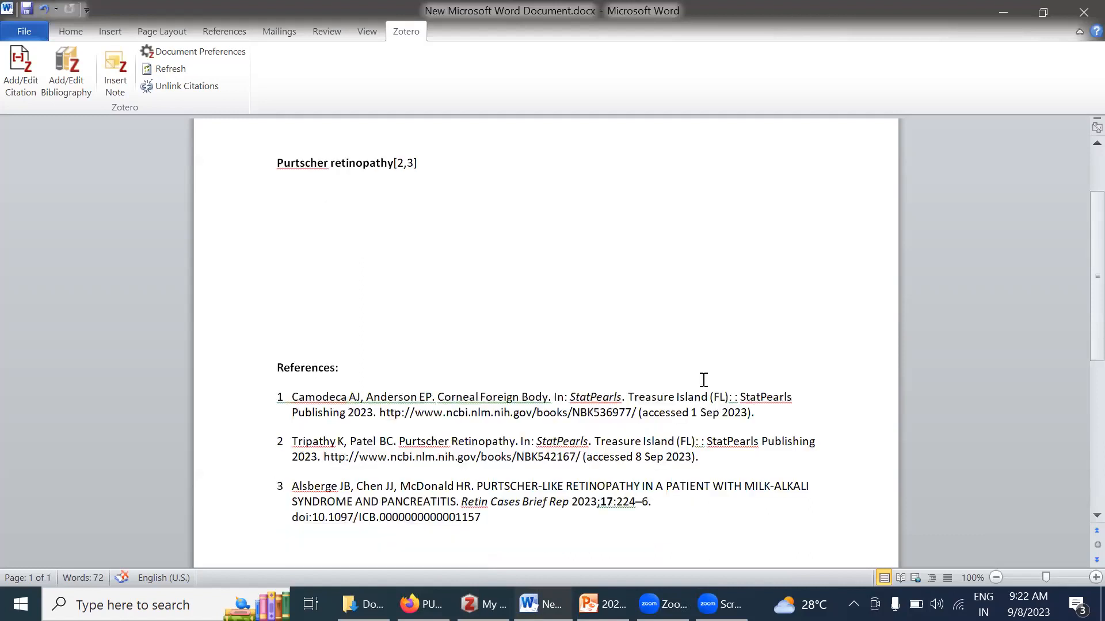
left_click(414, 161)
left_click(427, 374)
right_click(427, 401)
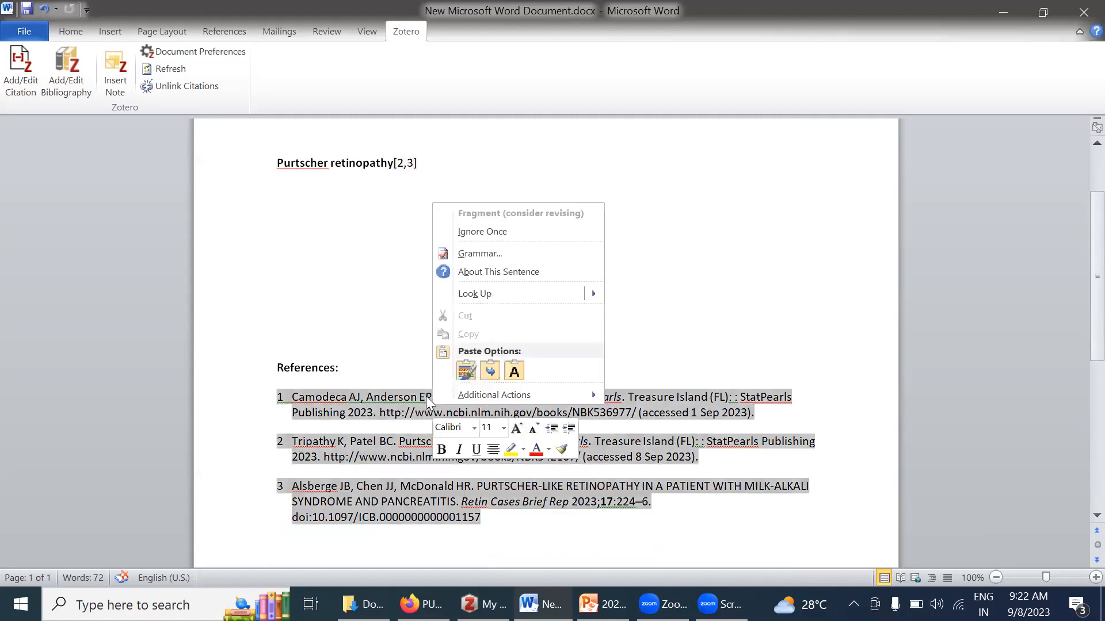
left_click(401, 162)
key("Up")
key("Up")
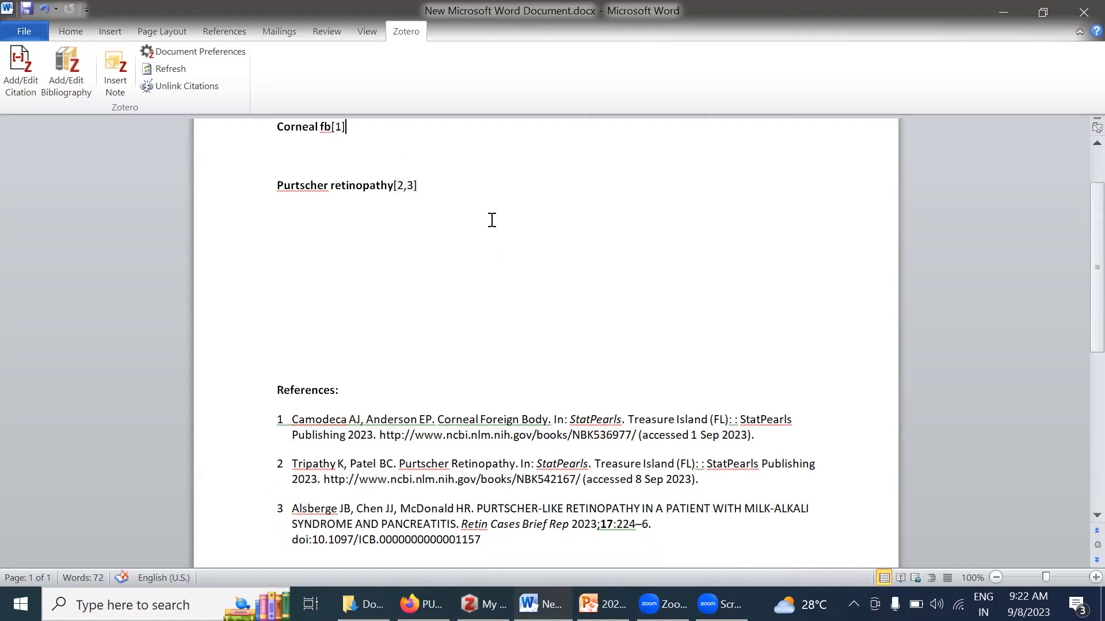
left_click(338, 128)
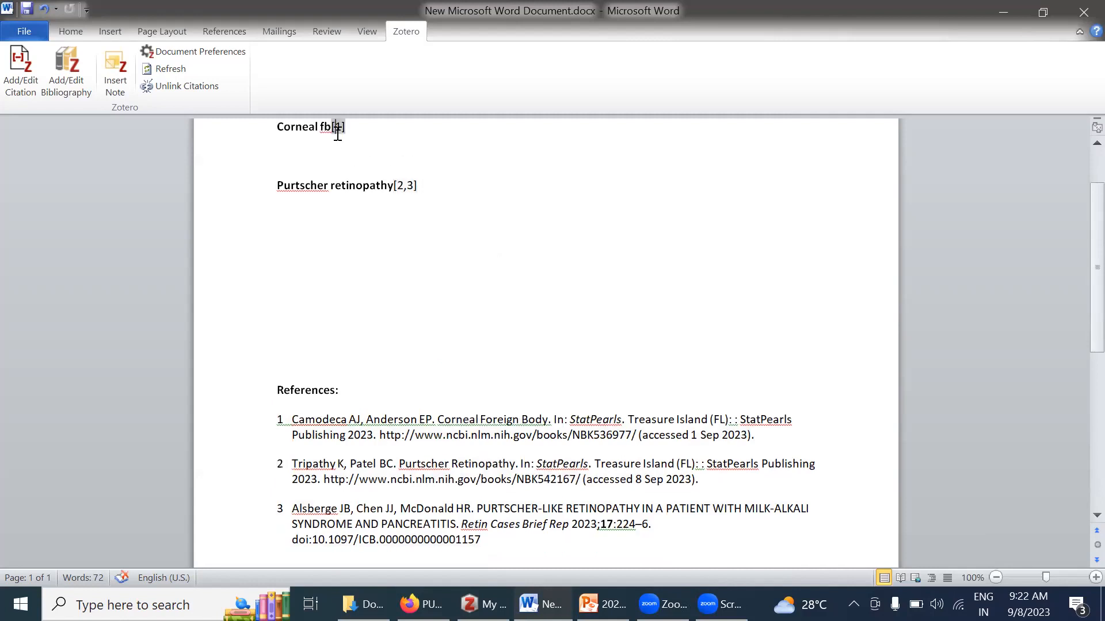
Unlink the Zotero citations and bibliography, confirming the removal of the field codes from the document.
left_click(375, 460)
left_click(165, 86)
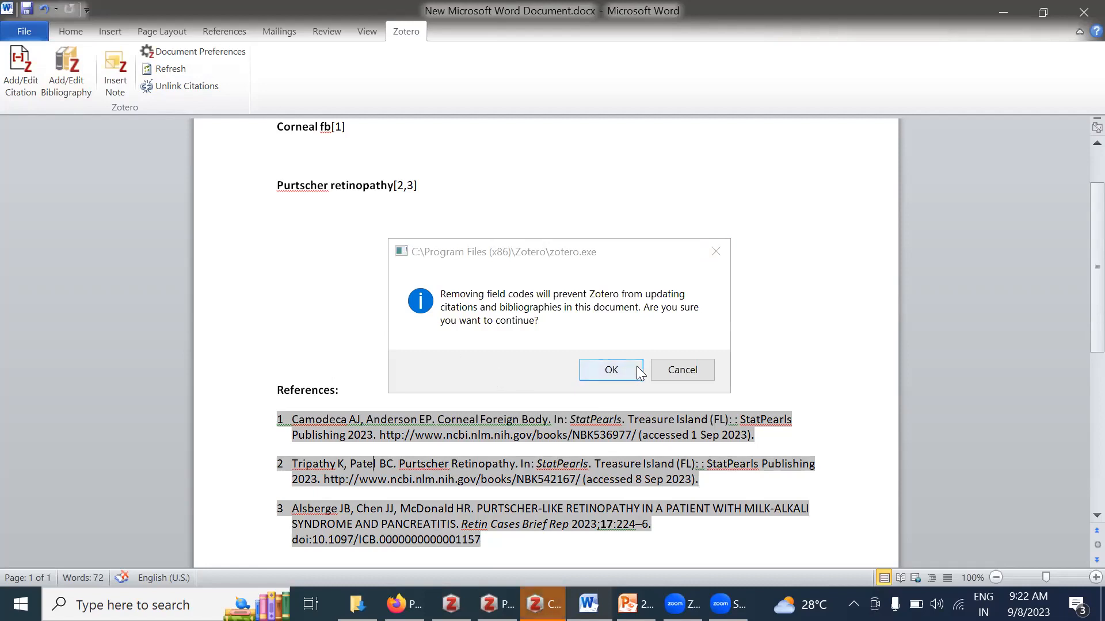
left_click(618, 375)
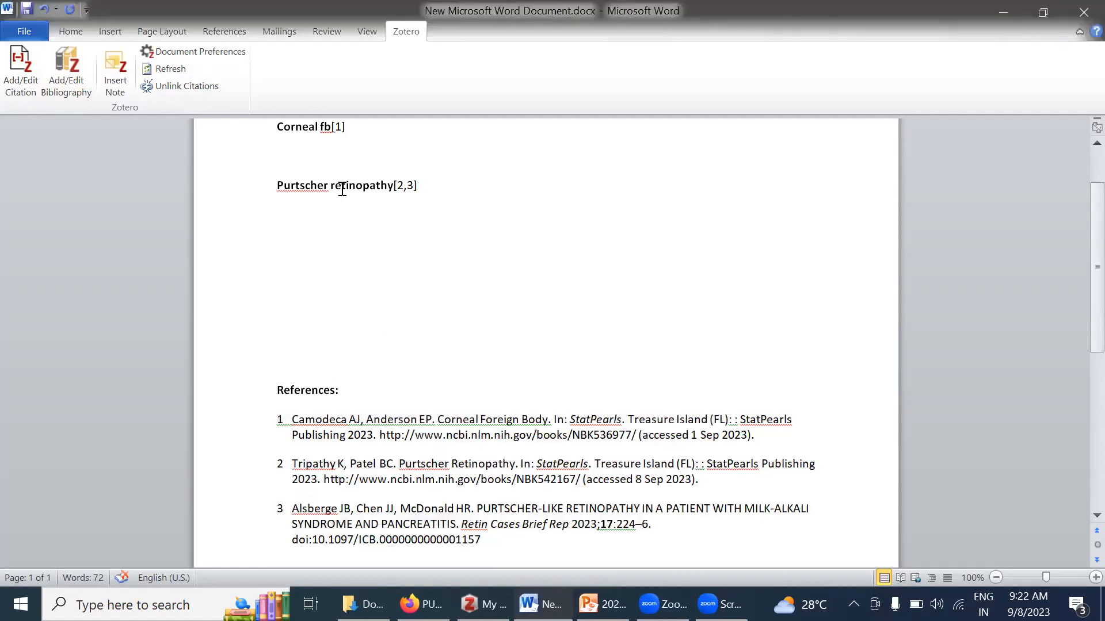
Try to switch the unlinked document's Zotero citation style to American Political Science Association.
left_click(332, 130)
left_click(193, 51)
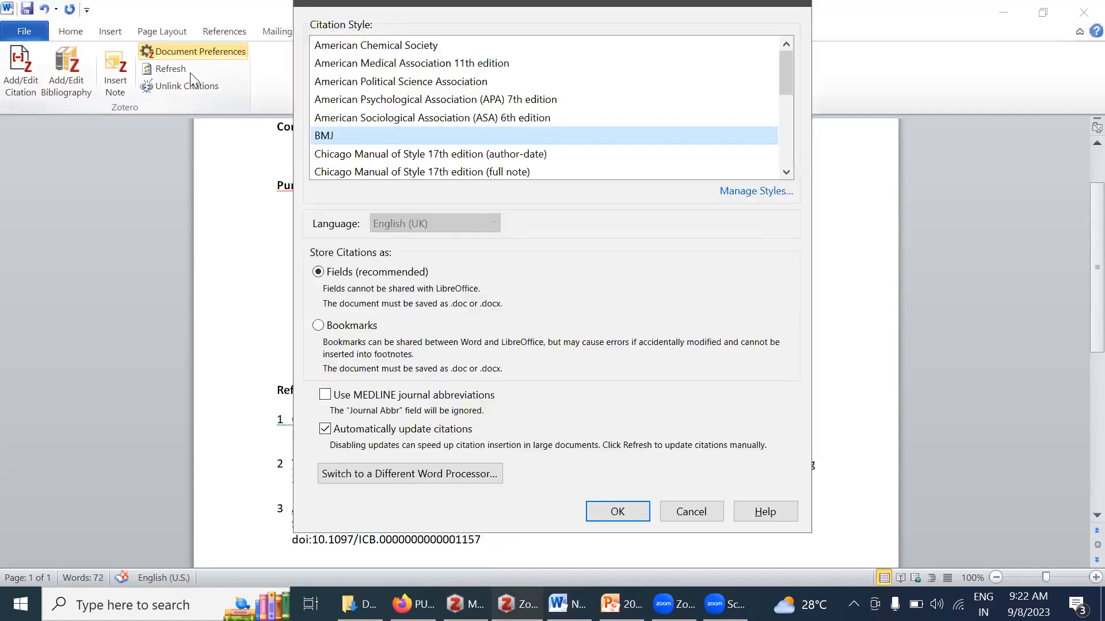
left_click(338, 84)
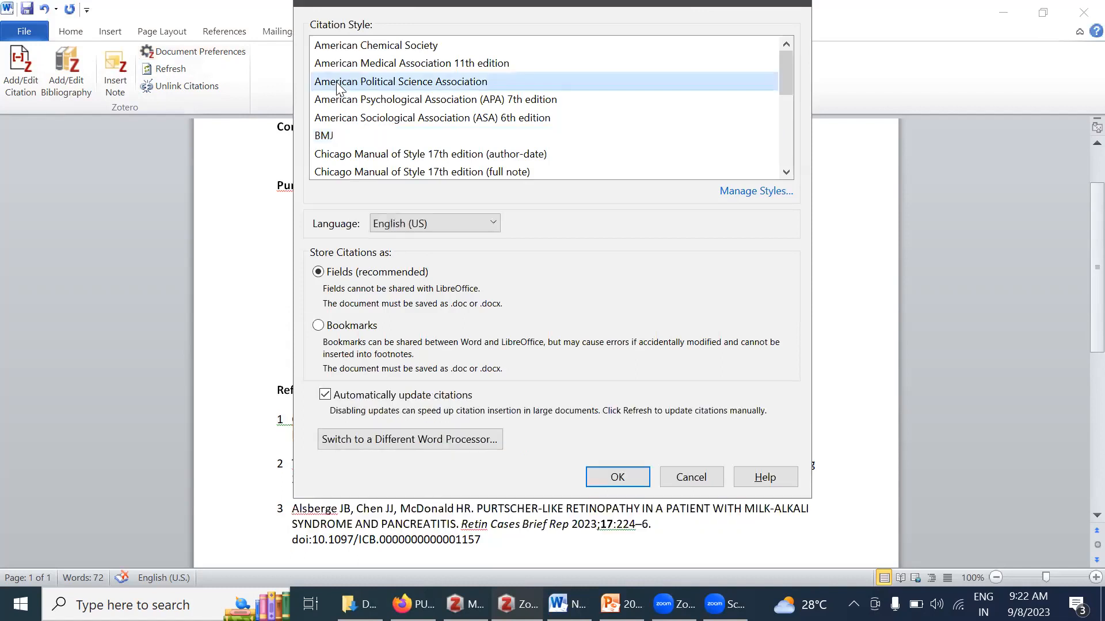
left_click(616, 476)
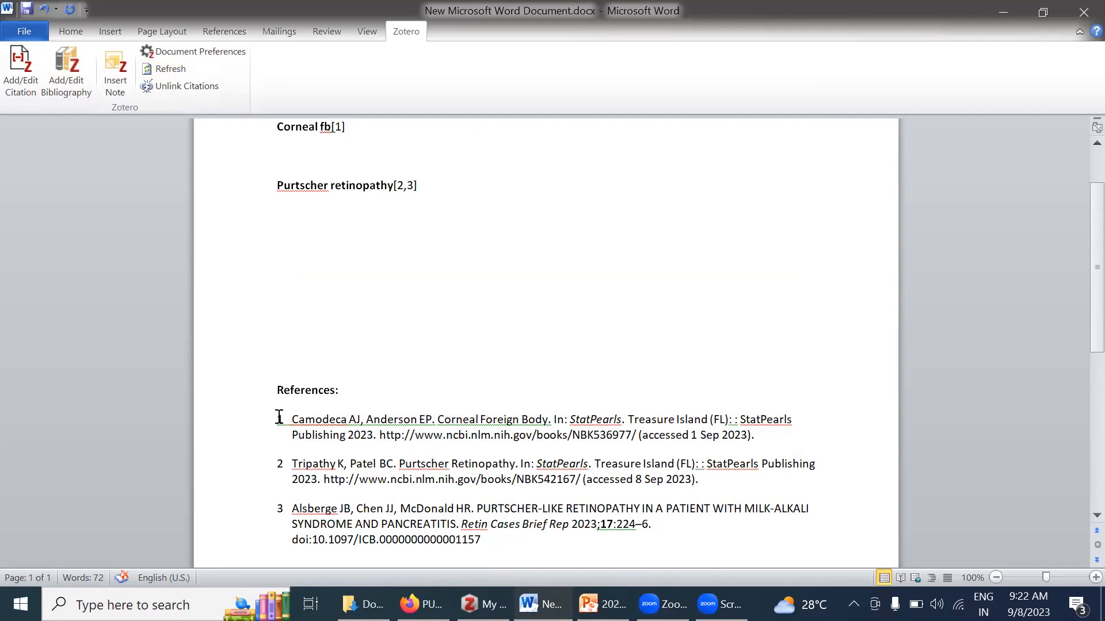
Copy all three entries of the reference list under the References heading.
left_click_drag(279, 416, 483, 553)
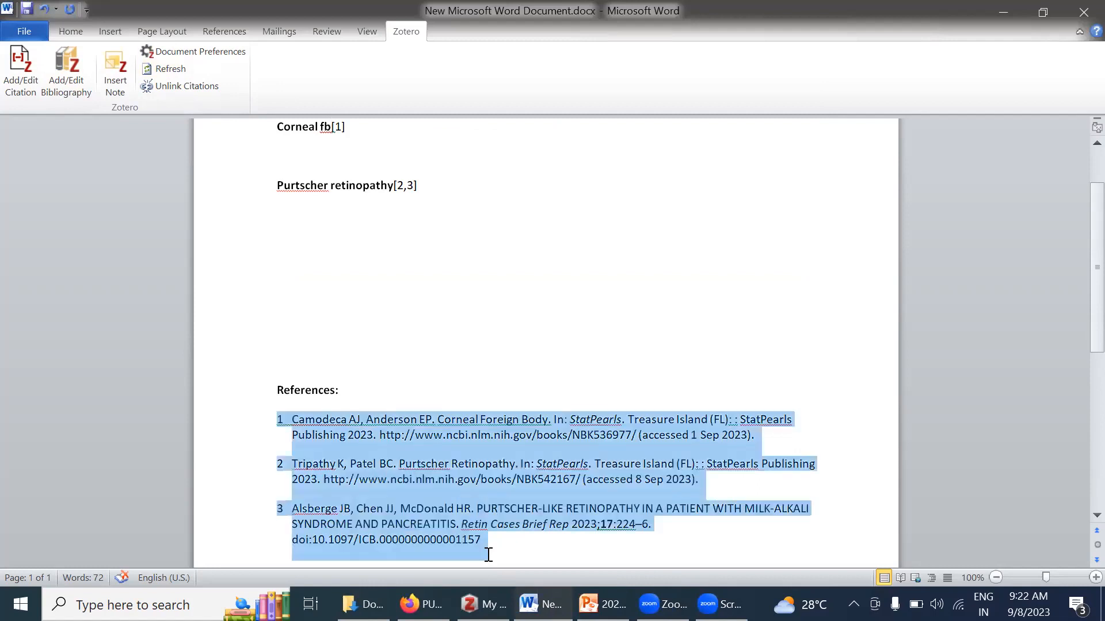
right_click(406, 470)
left_click(464, 222)
Switch to Firefox and open the website anystyle.io in place of the PubMed article.
key("alt+Tab")
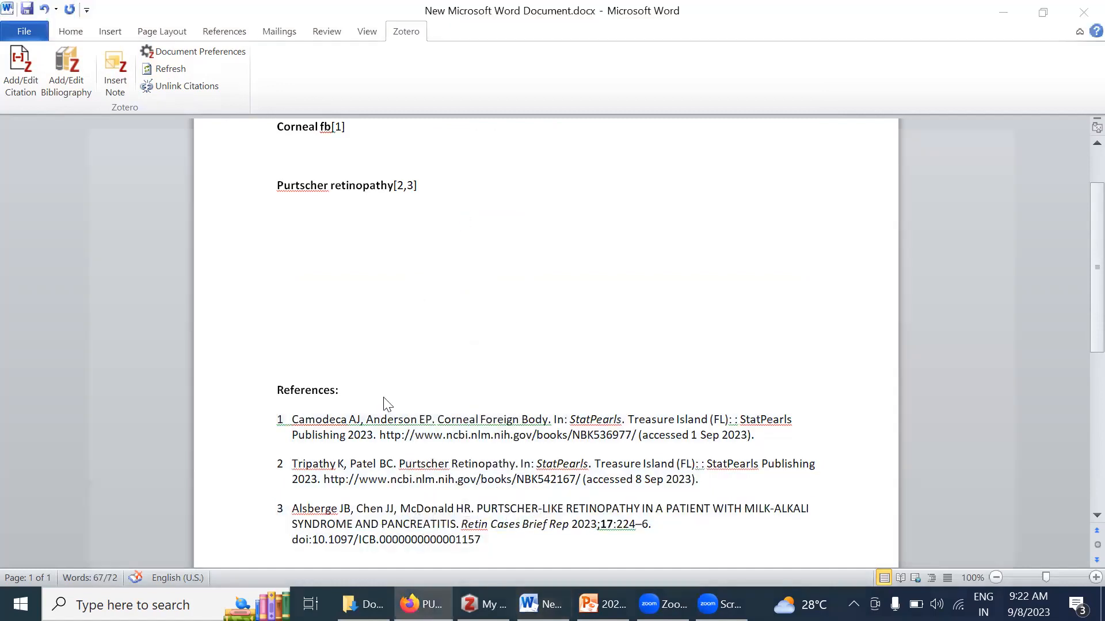
key("ctrl+l")
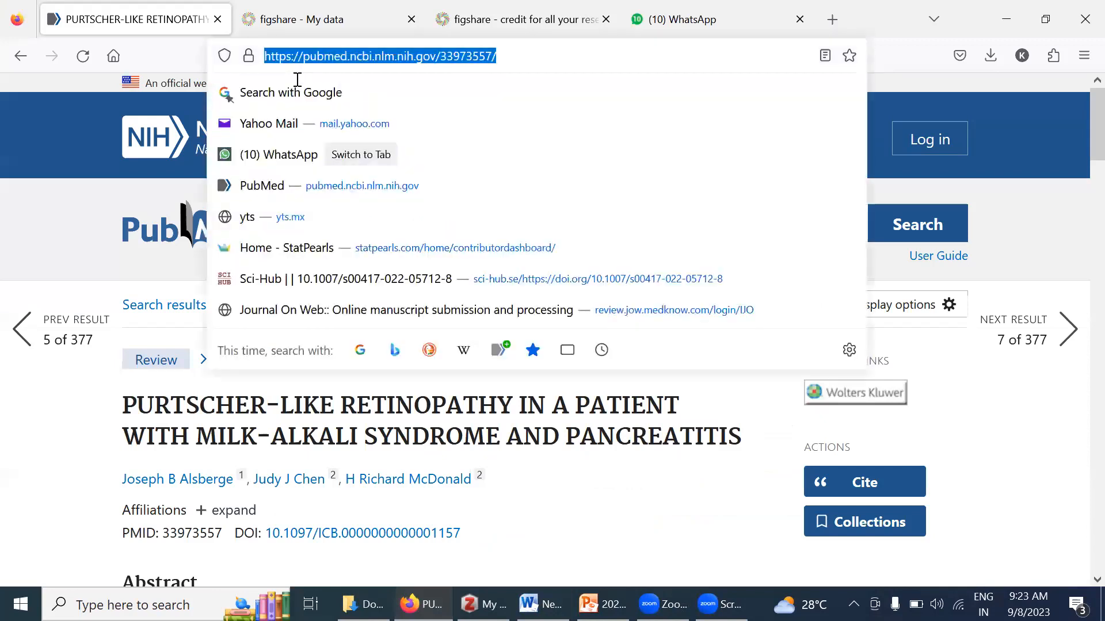
type("anystyle.c")
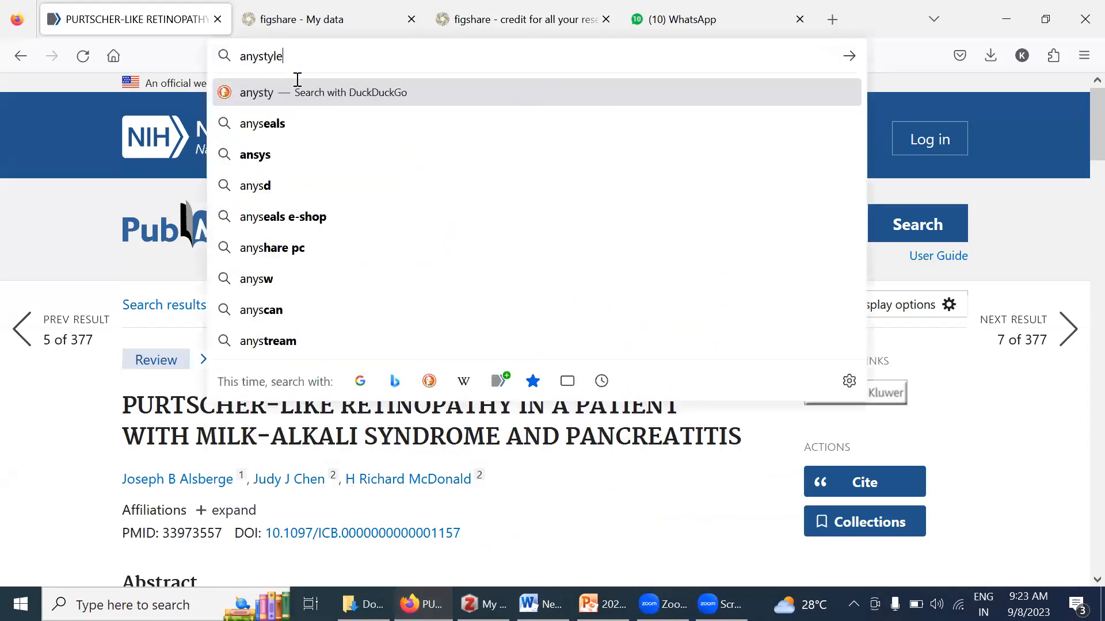
key("BackSpace")
type("io")
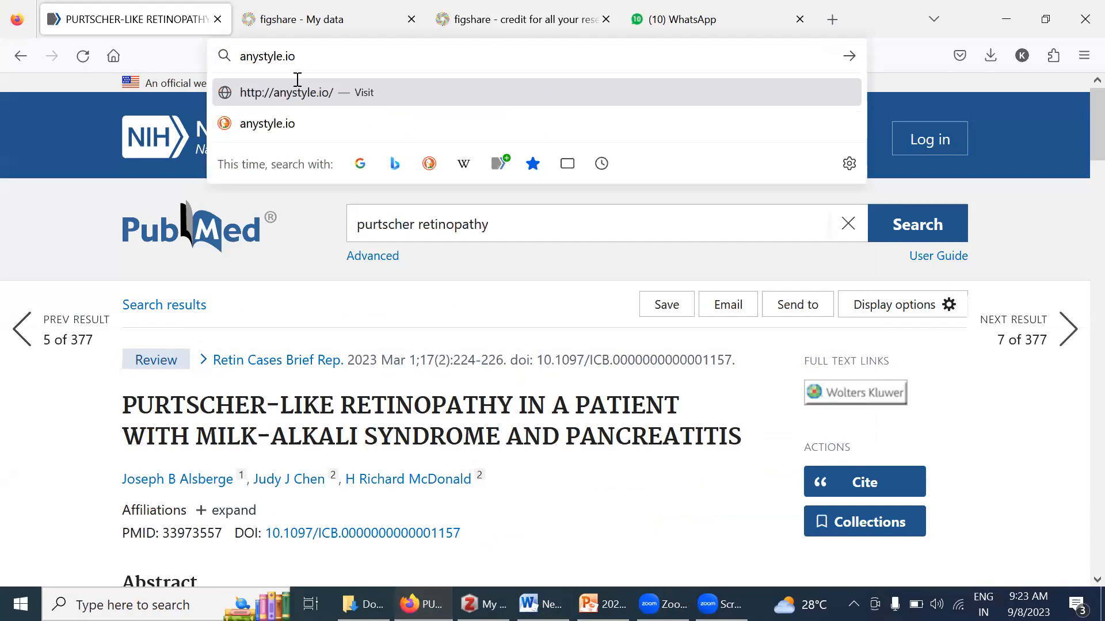
key("Return")
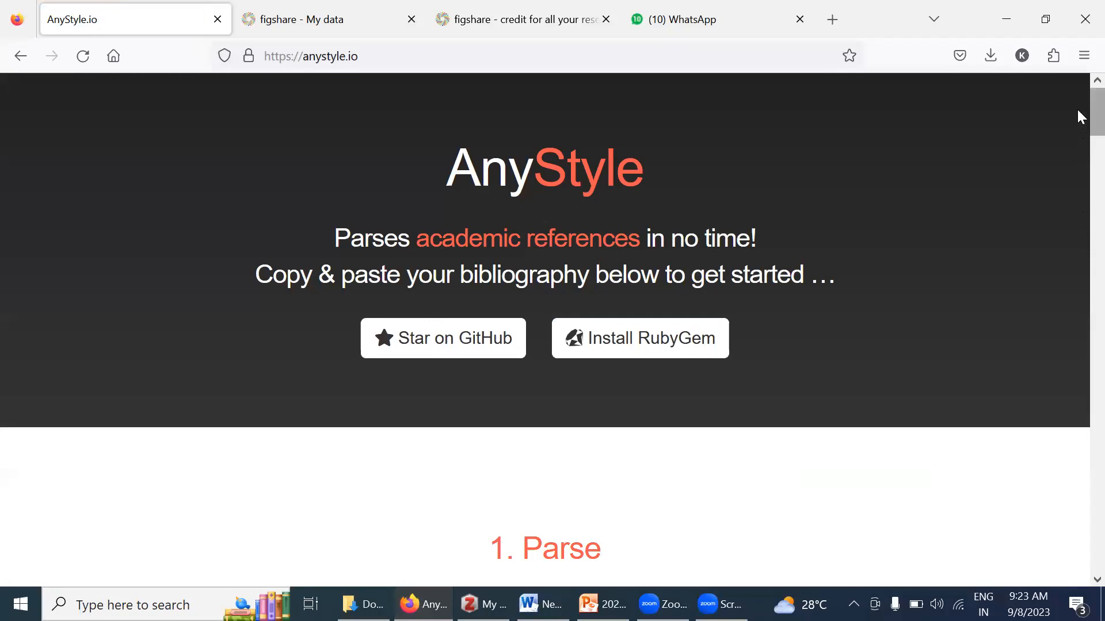
Paste the copied references into the AnyStyle Parse box and parse the three references.
scroll(1080, 128, "down", 4)
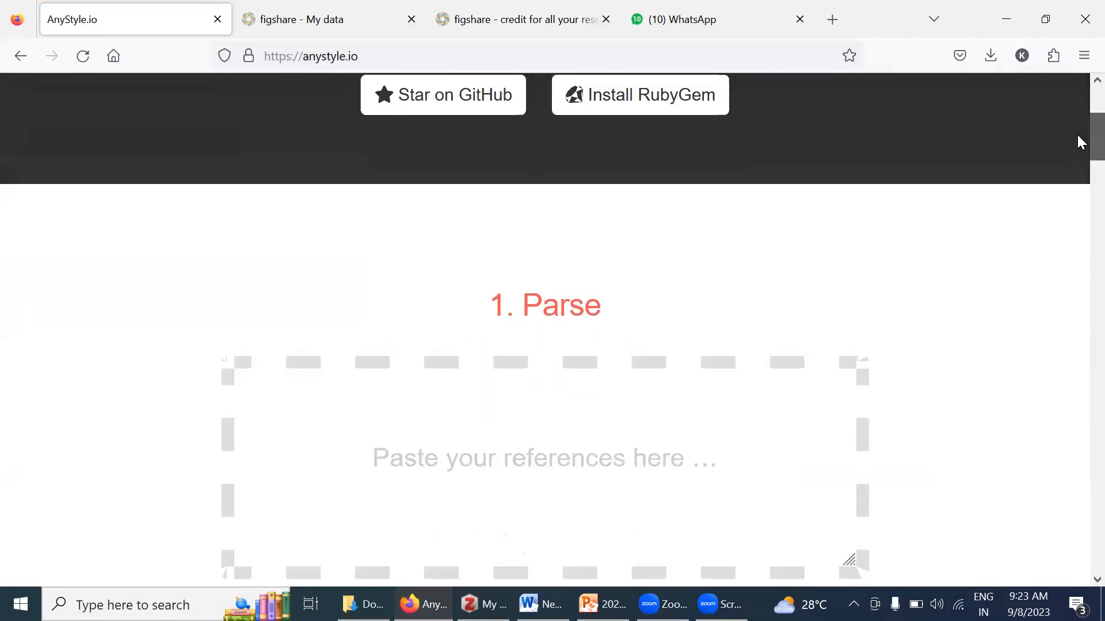
left_click(591, 484)
key("ctrl+v")
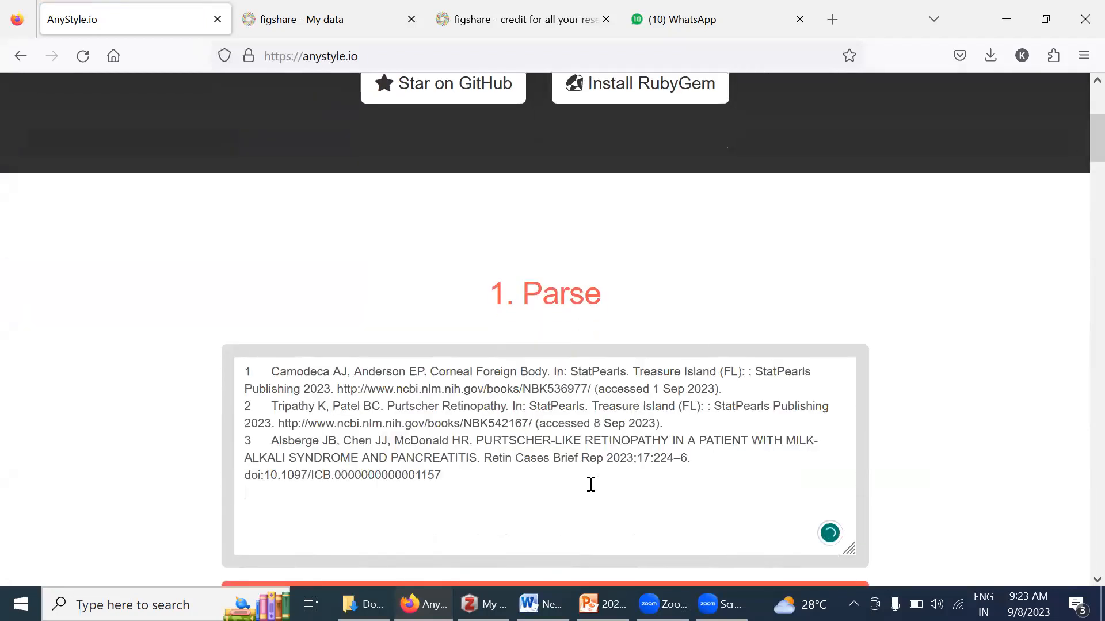
scroll(1080, 167, "down", 4)
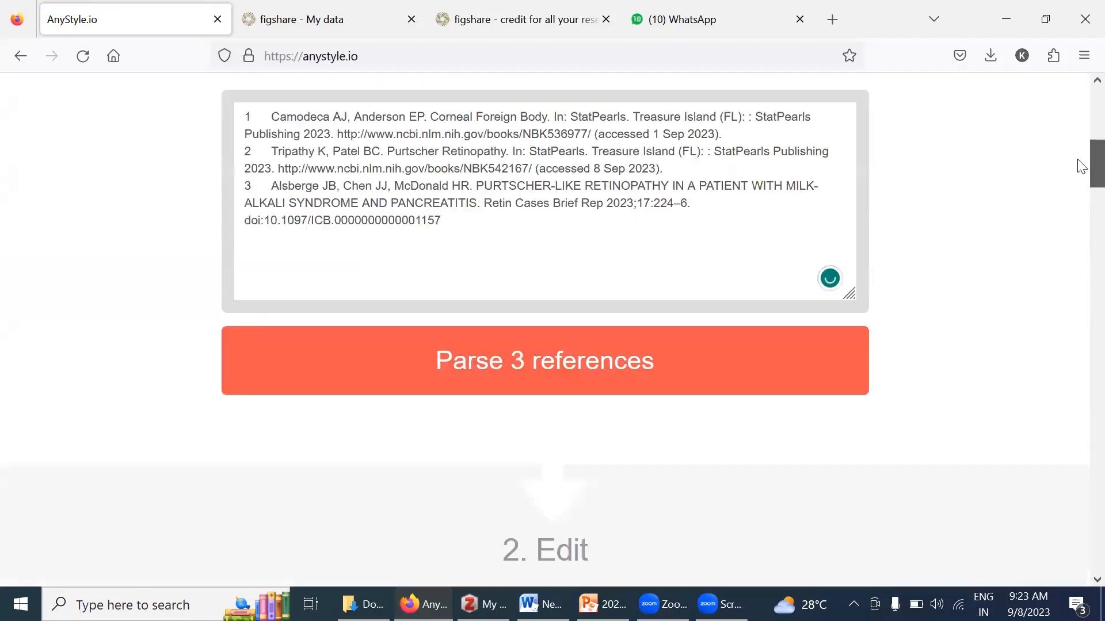
left_click(486, 368)
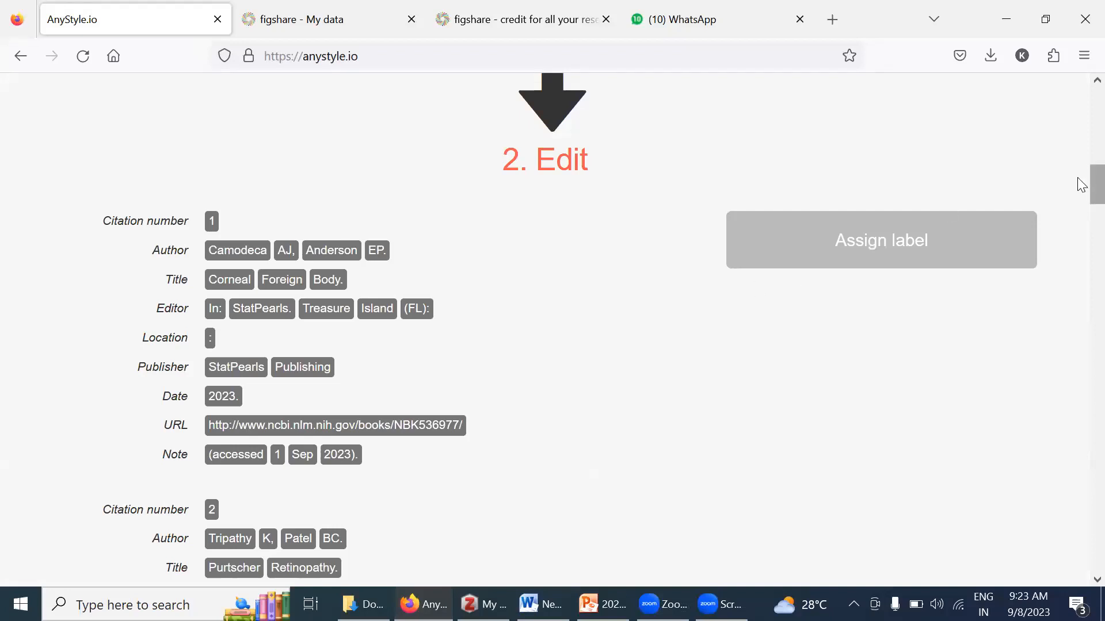
Review the parsed references and their CSL-JSON output, returning to the AnyStyle page.
left_click_drag(1089, 185, 1079, 251)
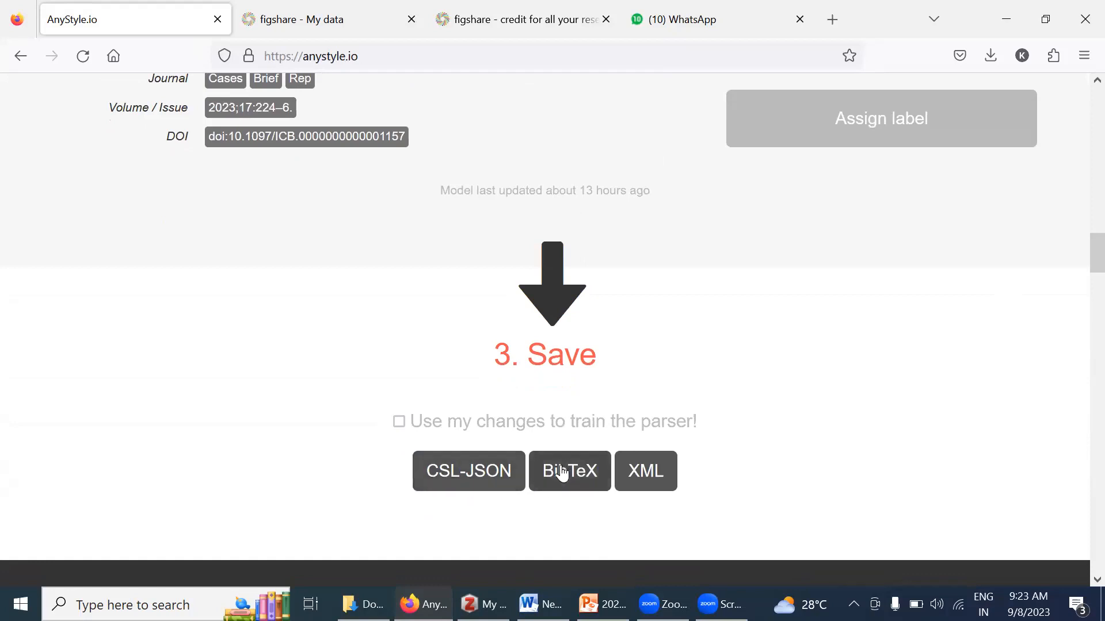
left_click(500, 473)
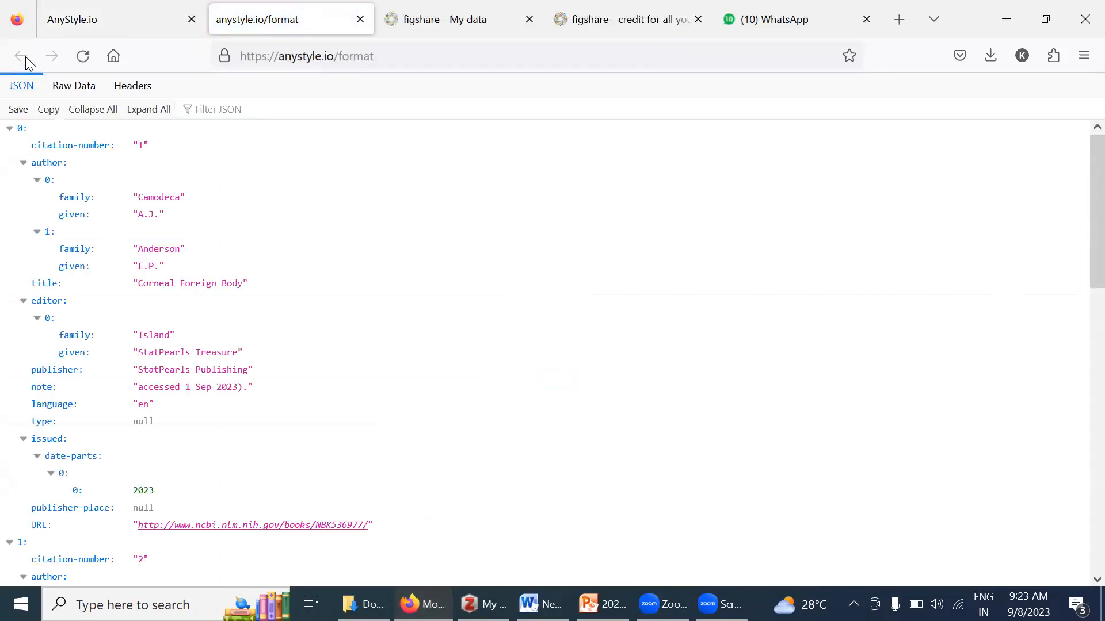
left_click(95, 22)
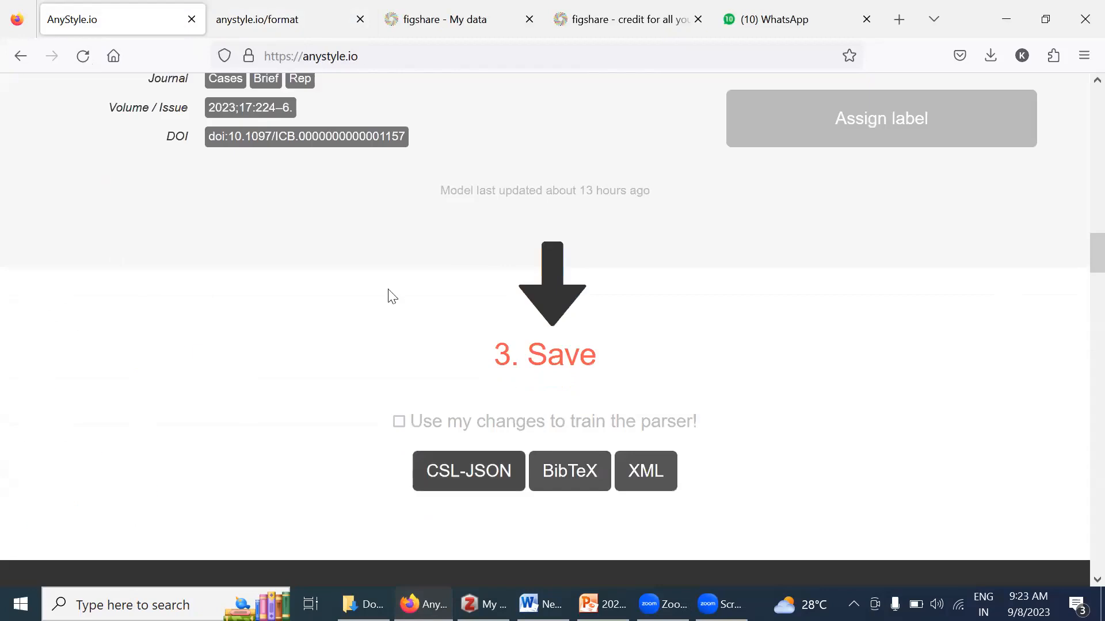
Export the parsed references as BibTeX, import anystyle.bib into a new Zotero collection and show that collection.
left_click(559, 471)
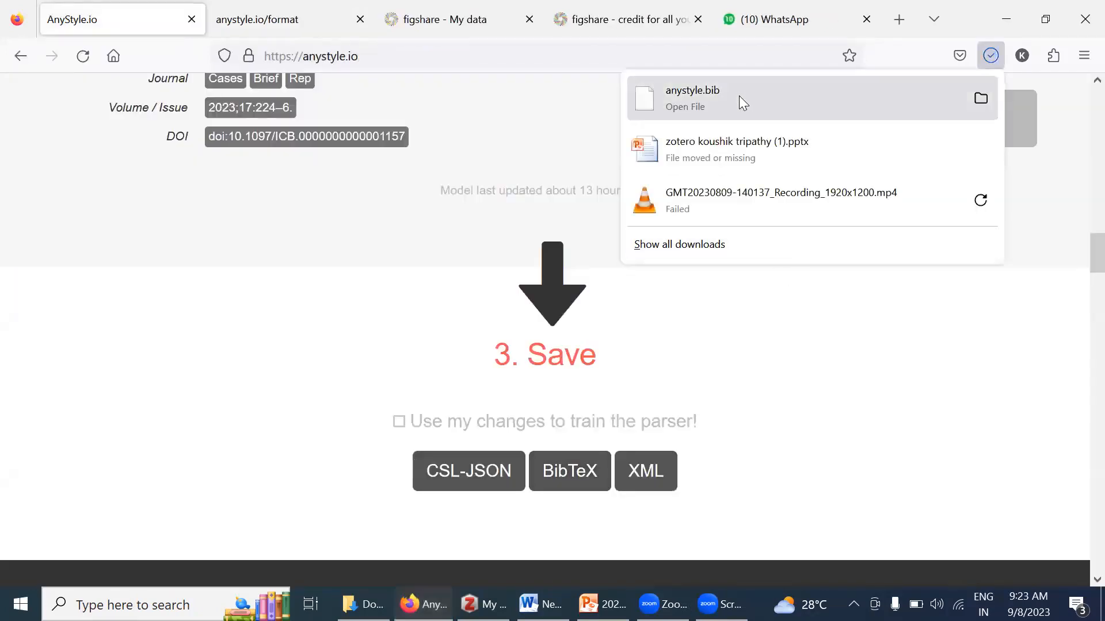
left_click_drag(740, 96, 740, 95)
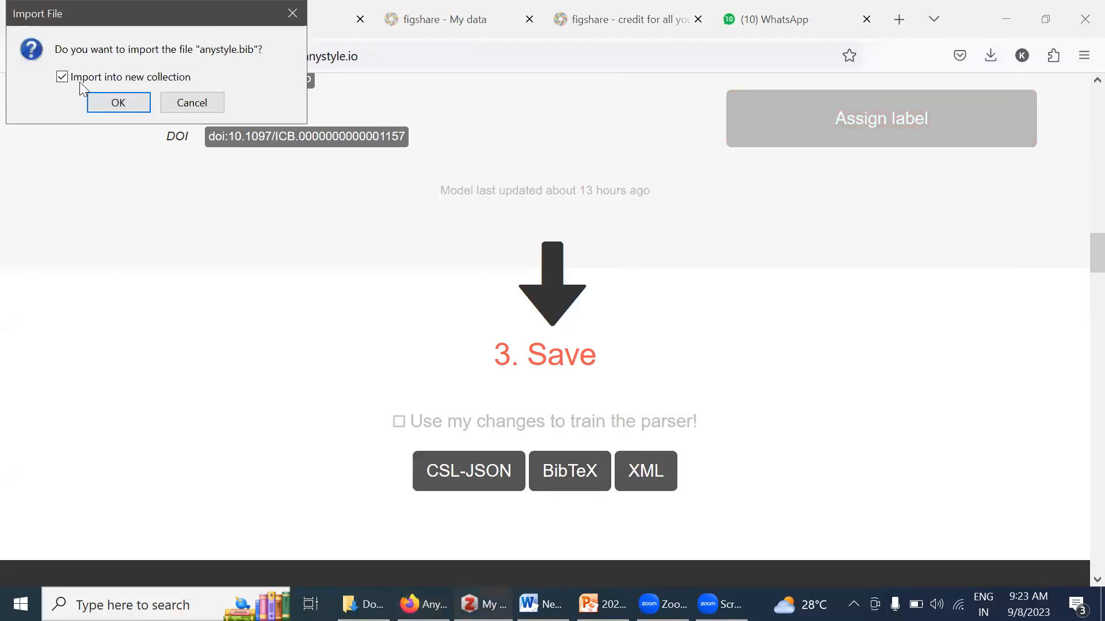
left_click(112, 103)
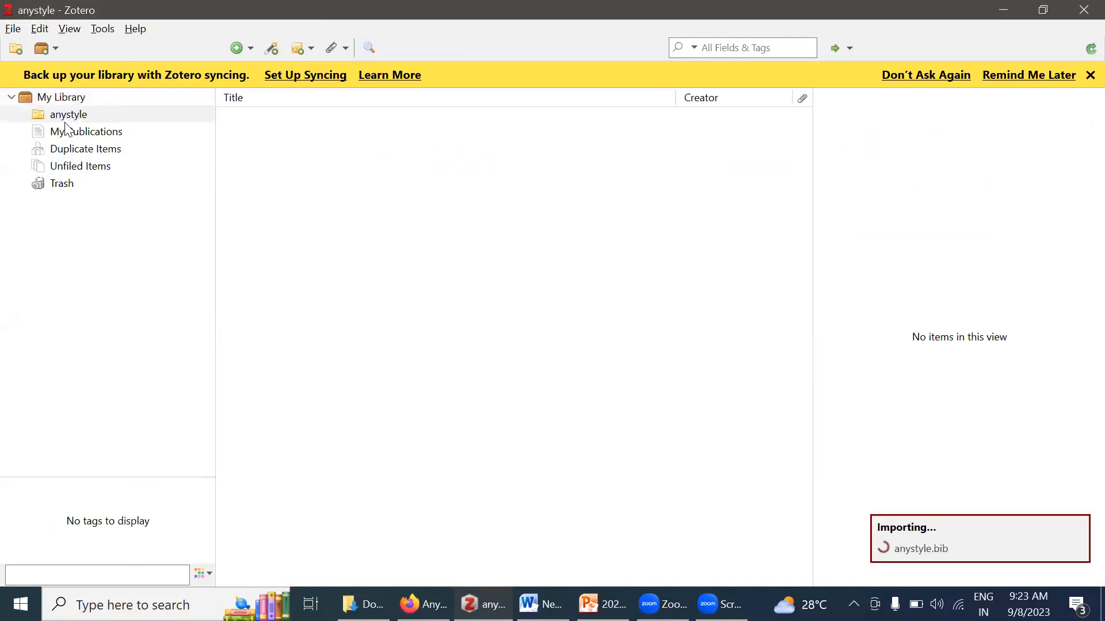
left_click(110, 114)
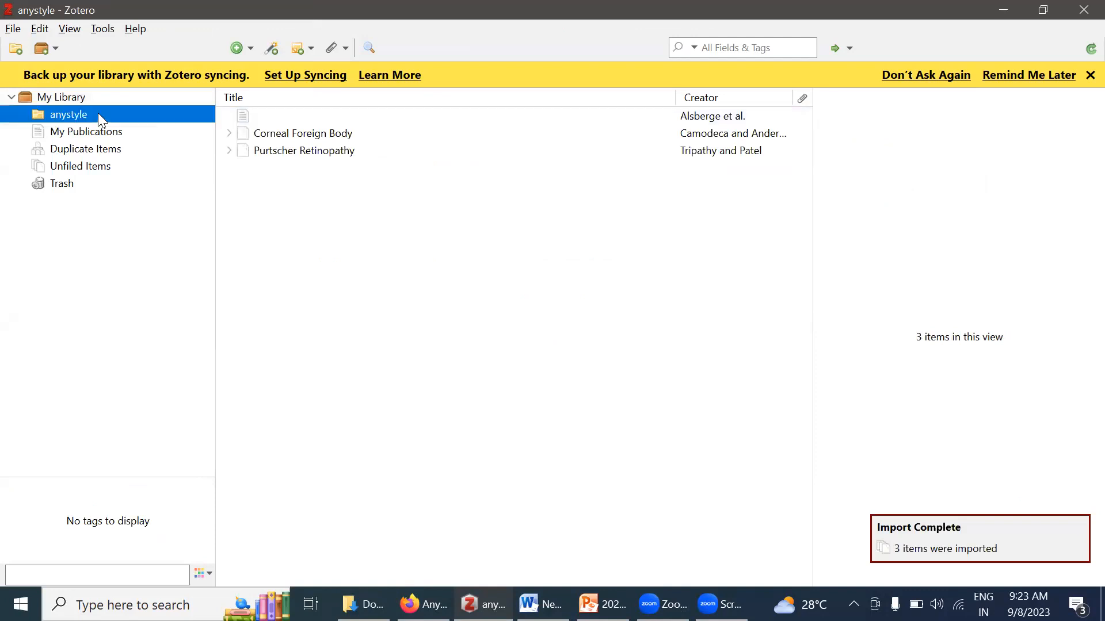
Fill the untitled article's Title with "PURTSCHER-LIKE RETINOPATHY IN A PATIENT WITH MILK-ALKALI SYNDROME AND PANCREATITIS", copied from the third reference in Word.
left_click(283, 121)
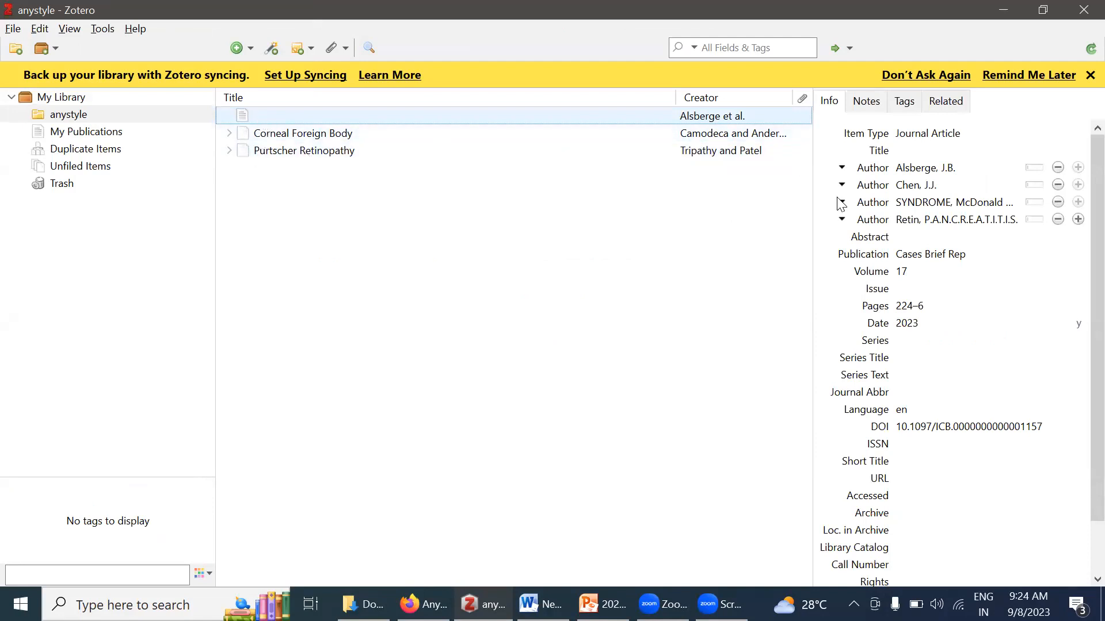
left_click(958, 151)
left_click(540, 604)
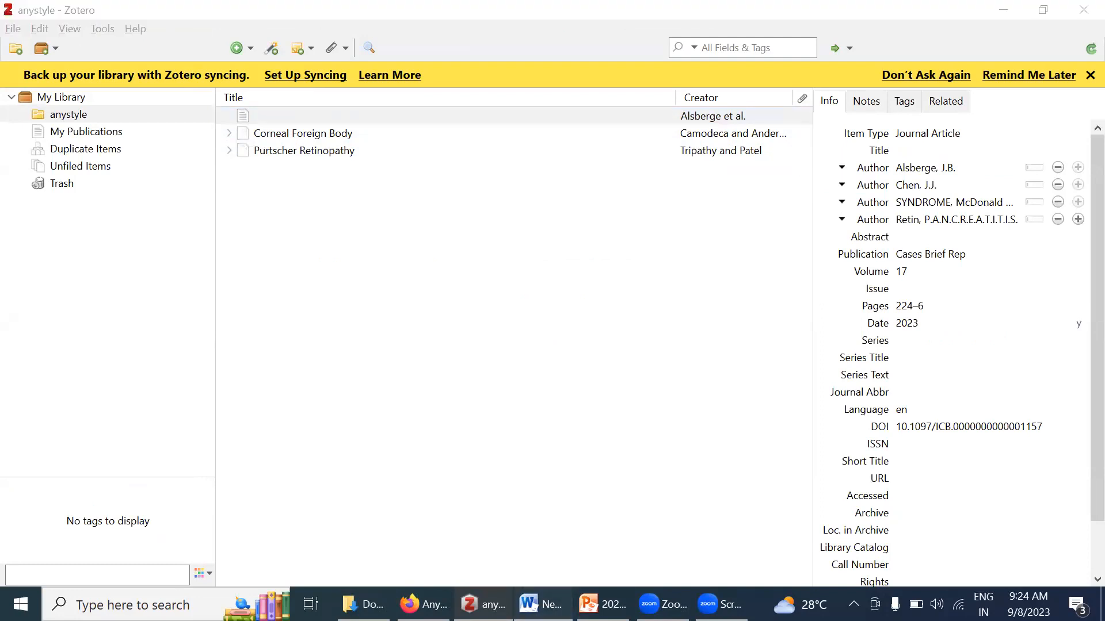
left_click(467, 525)
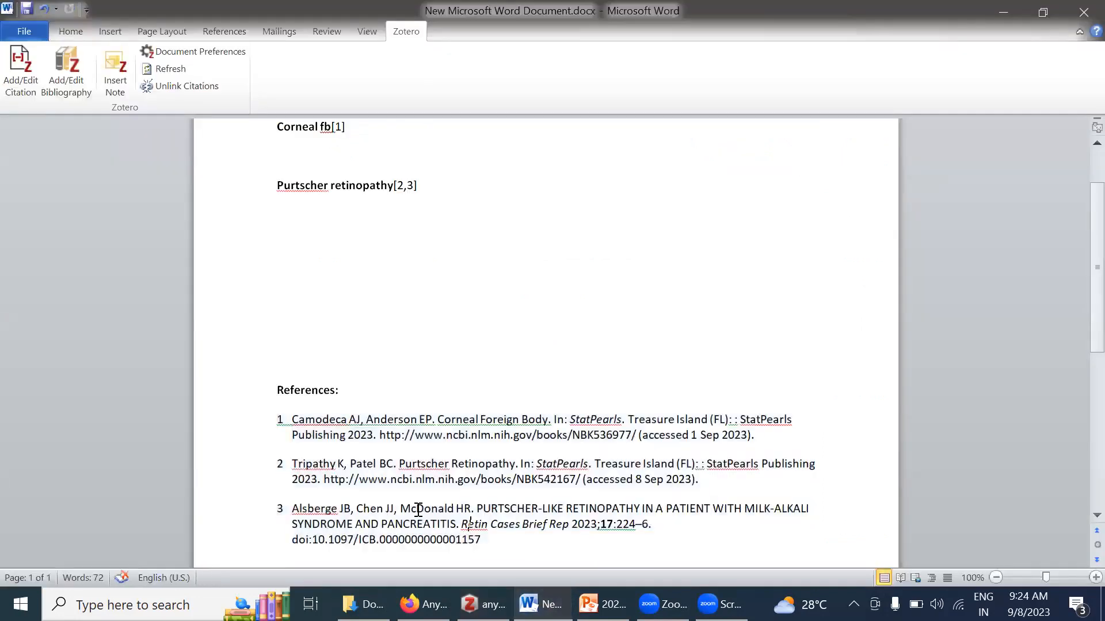
left_click_drag(476, 509, 431, 523)
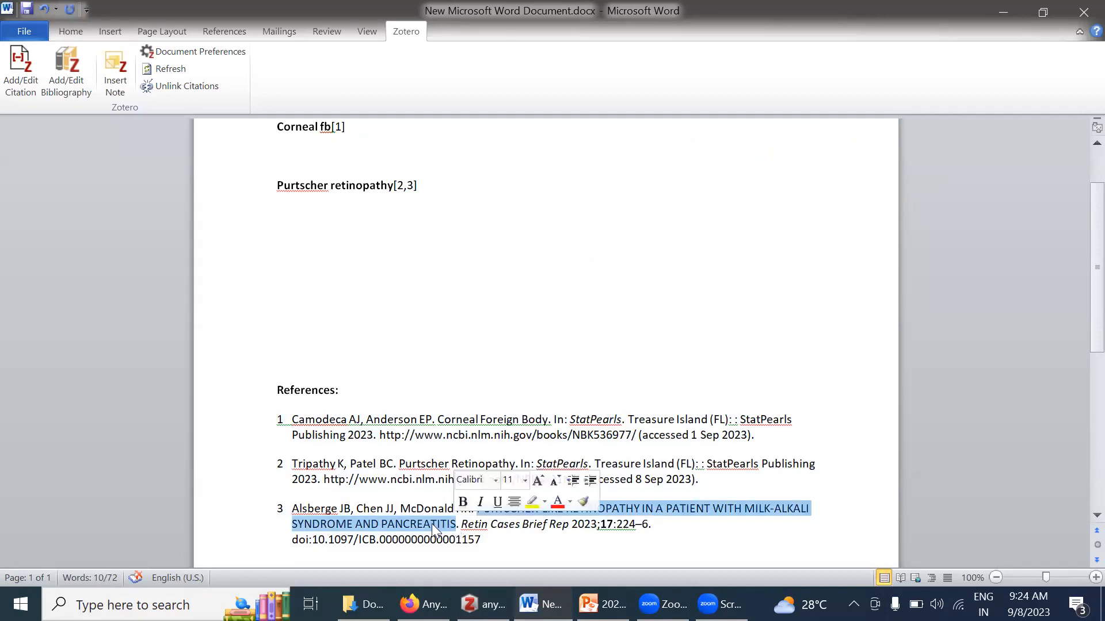
right_click(433, 525)
left_click(464, 278)
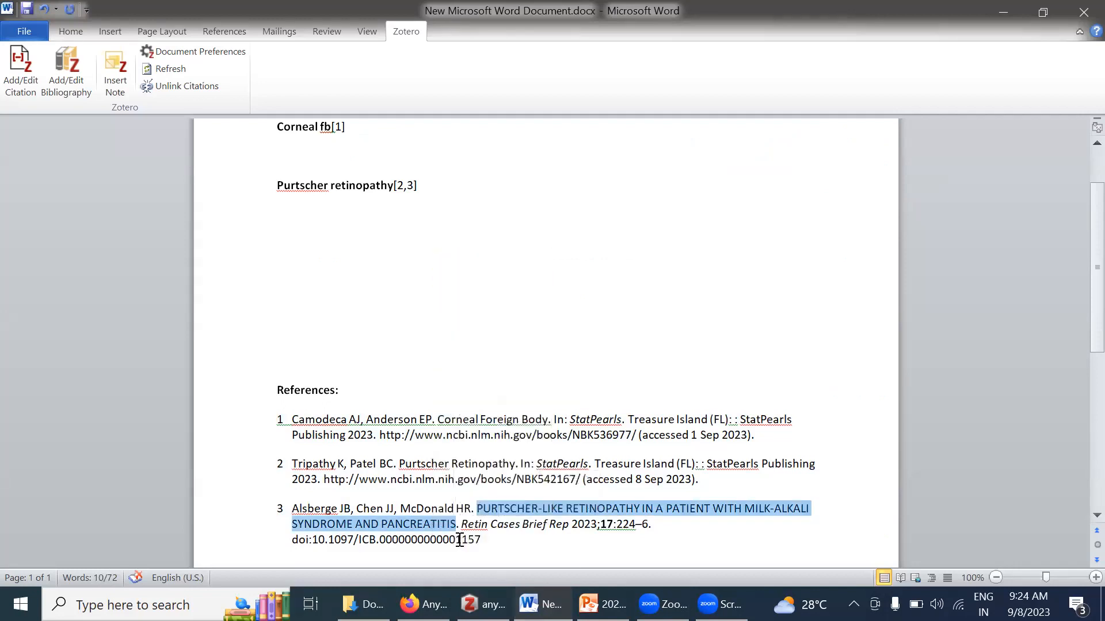
left_click(422, 604)
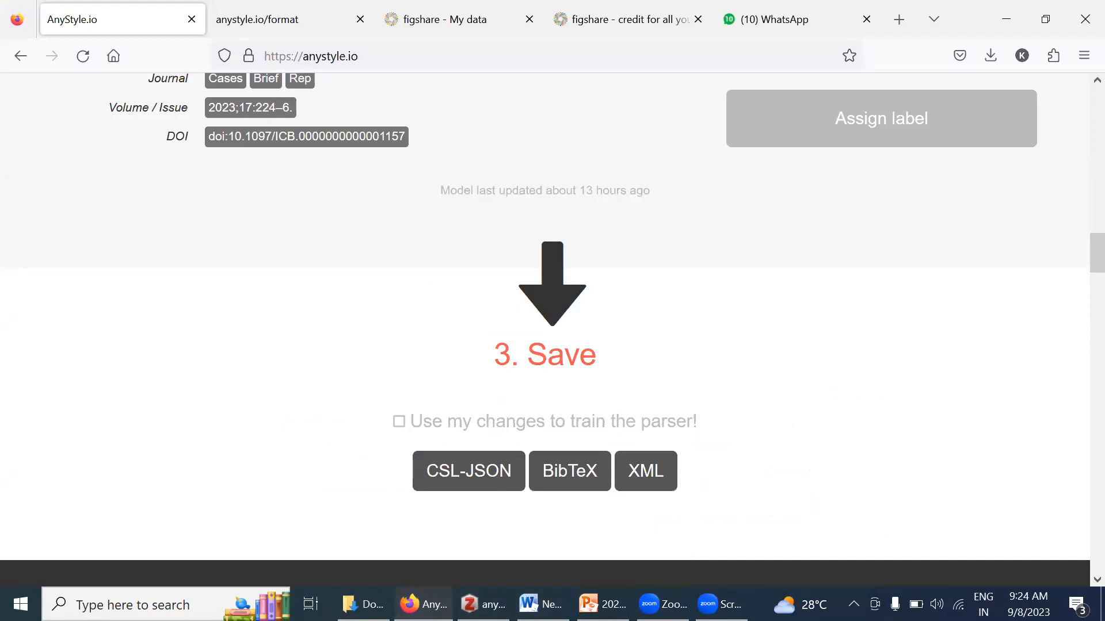
left_click(484, 604)
left_click(934, 151)
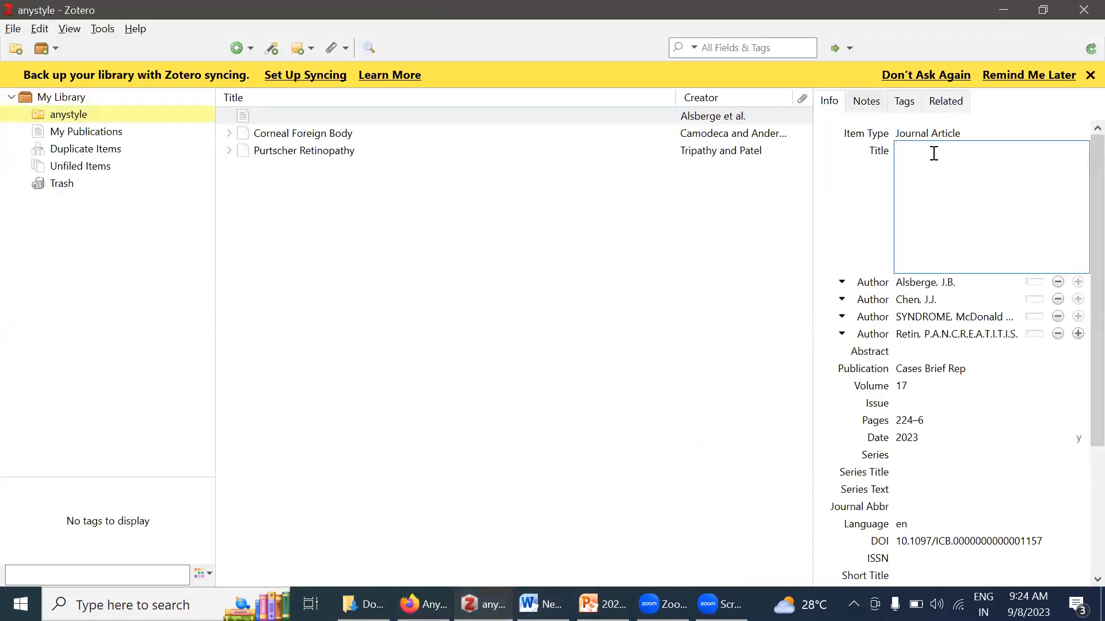
key("ctrl+v")
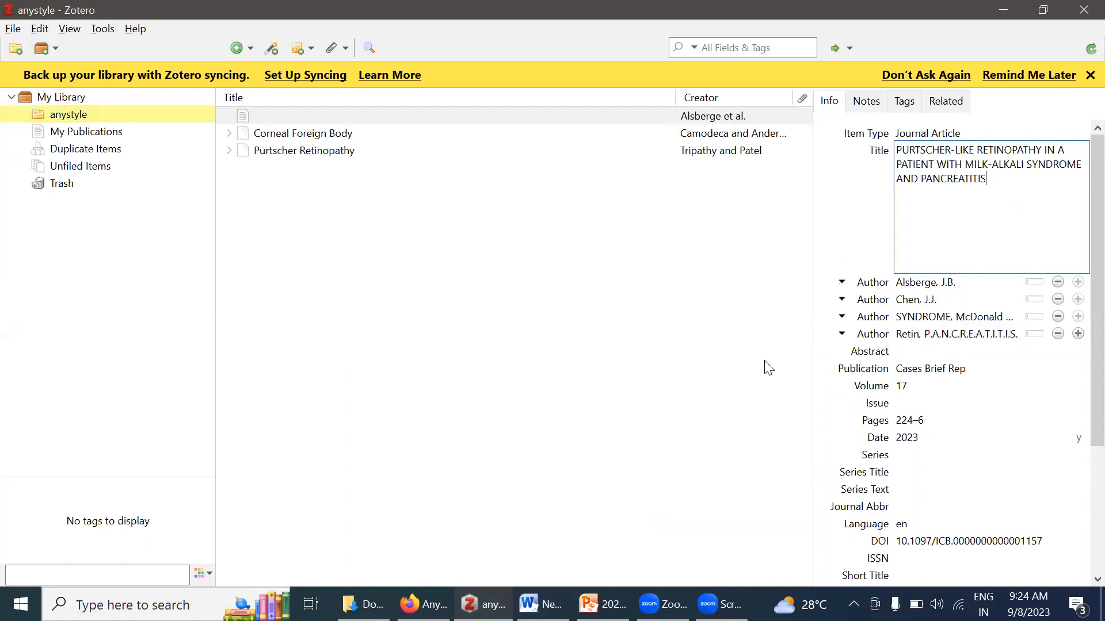
key("Return")
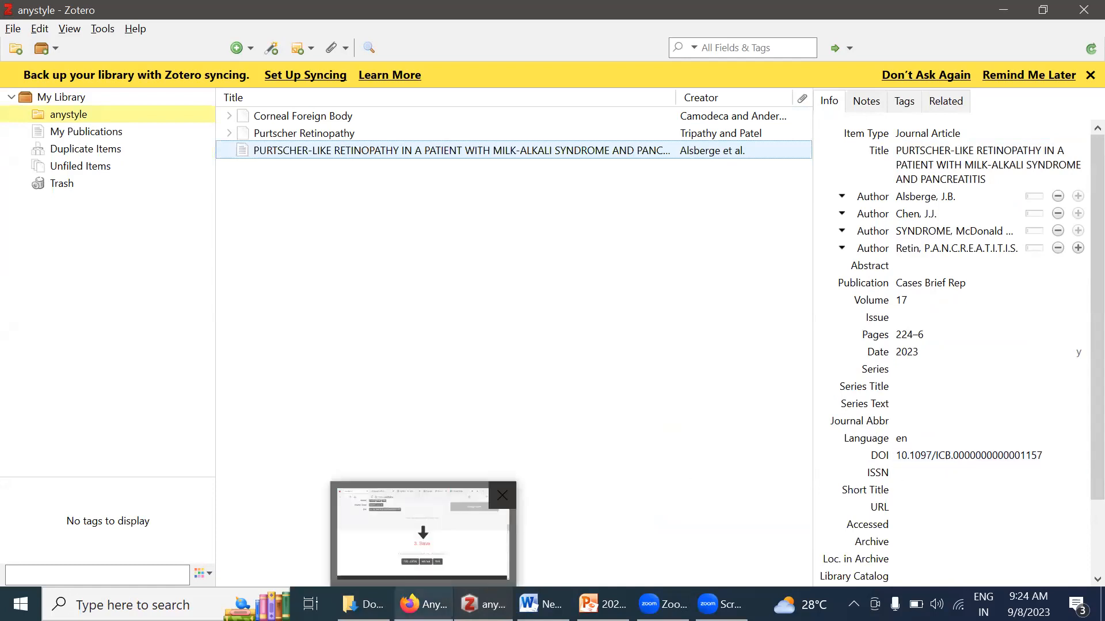
Copy DOI 10.1097/ICB.0000000000001157 from the third reference in Word and add that article to Zotero by identifier.
left_click(423, 604)
left_click(541, 604)
left_click(380, 541)
left_click_drag(316, 539, 493, 540)
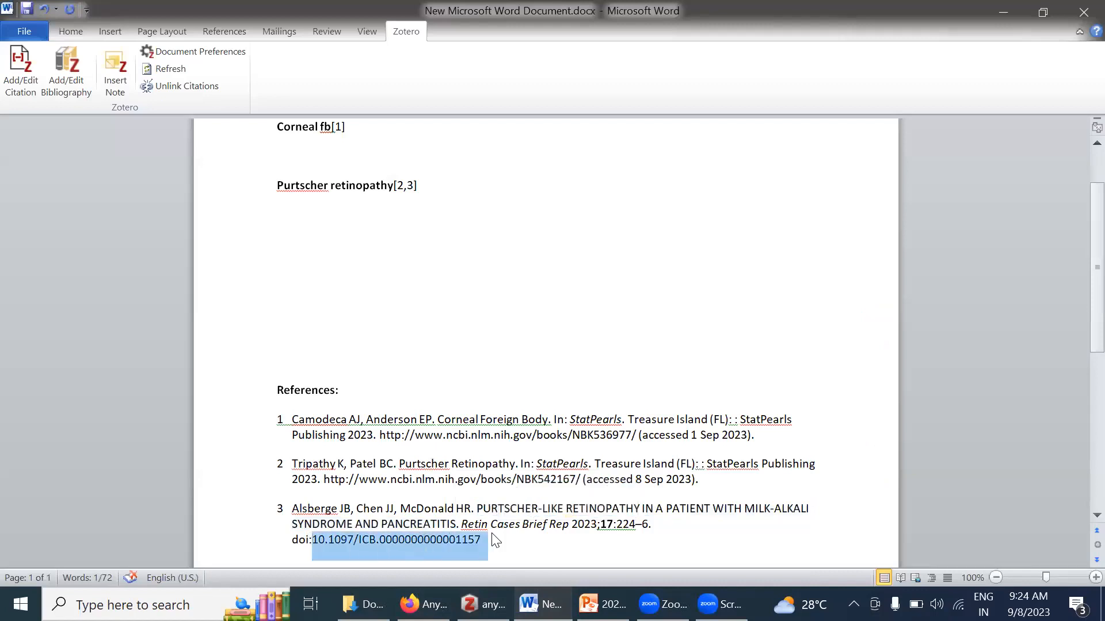
left_click(484, 604)
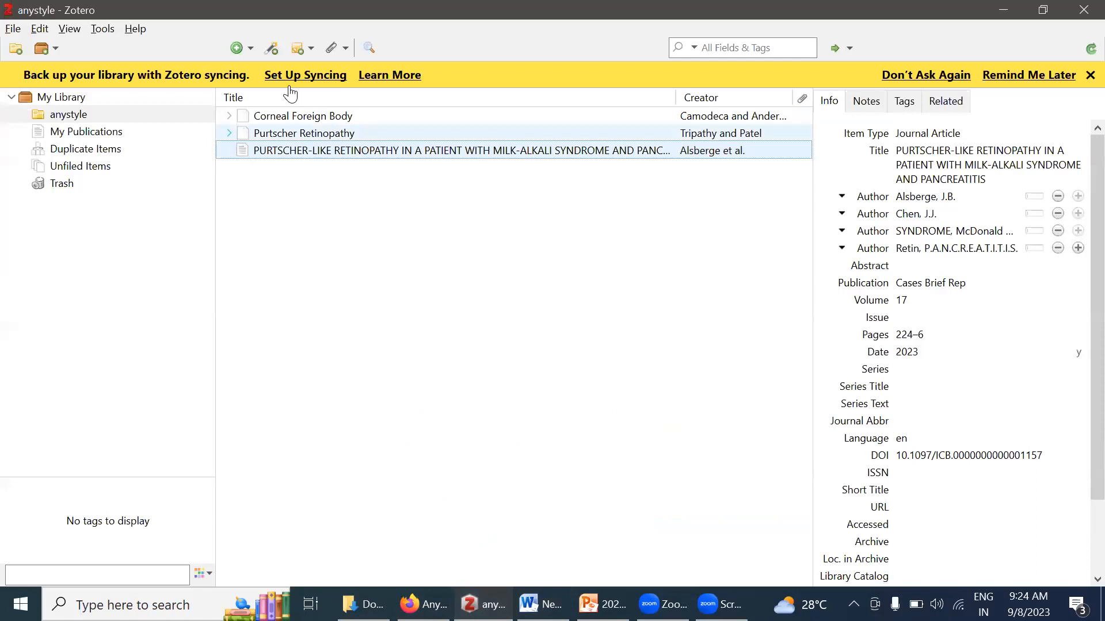
left_click(271, 48)
key("ctrl+v")
key("Return")
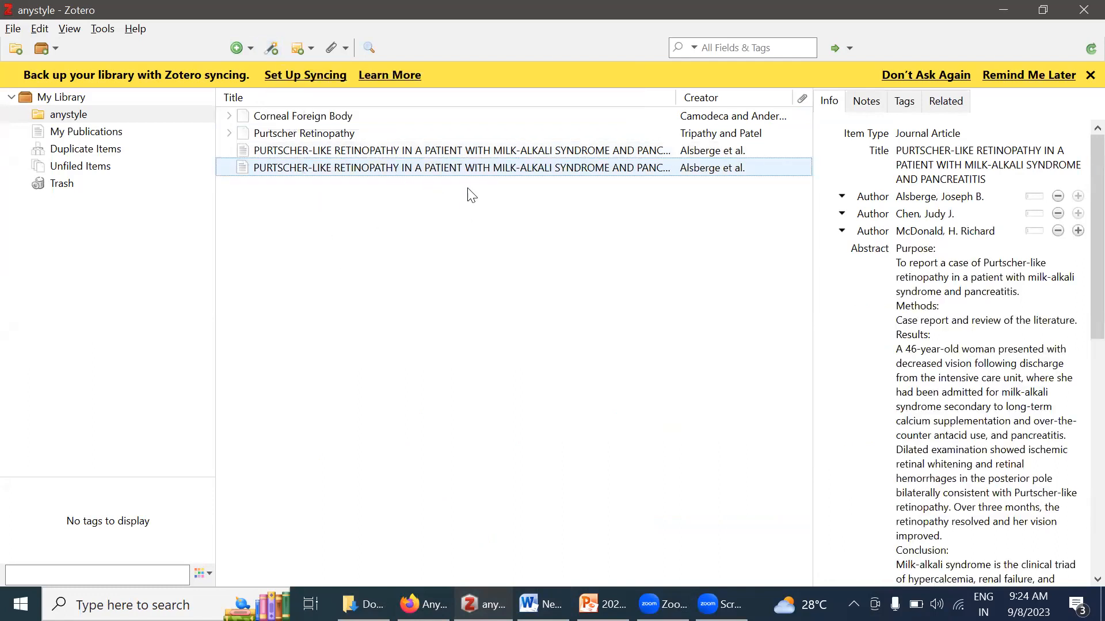
Move the BibTeX-imported duplicate of the Purtscher-like retinopathy article to the trash and select the Corneal Foreign Body item.
left_click(472, 152)
right_click(470, 152)
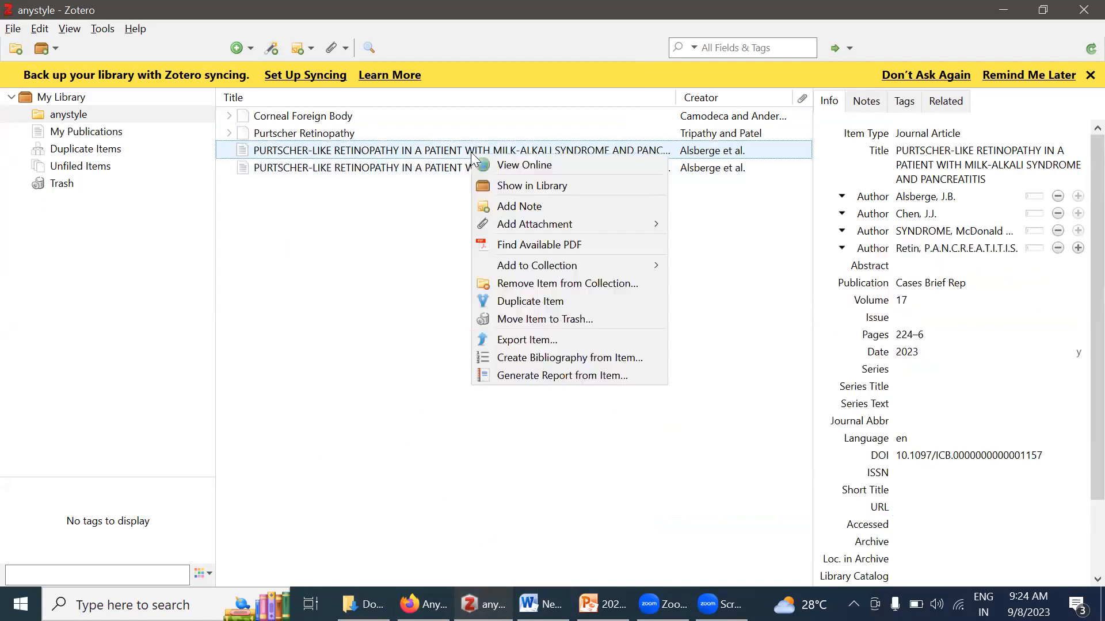
left_click(513, 319)
left_click(518, 320)
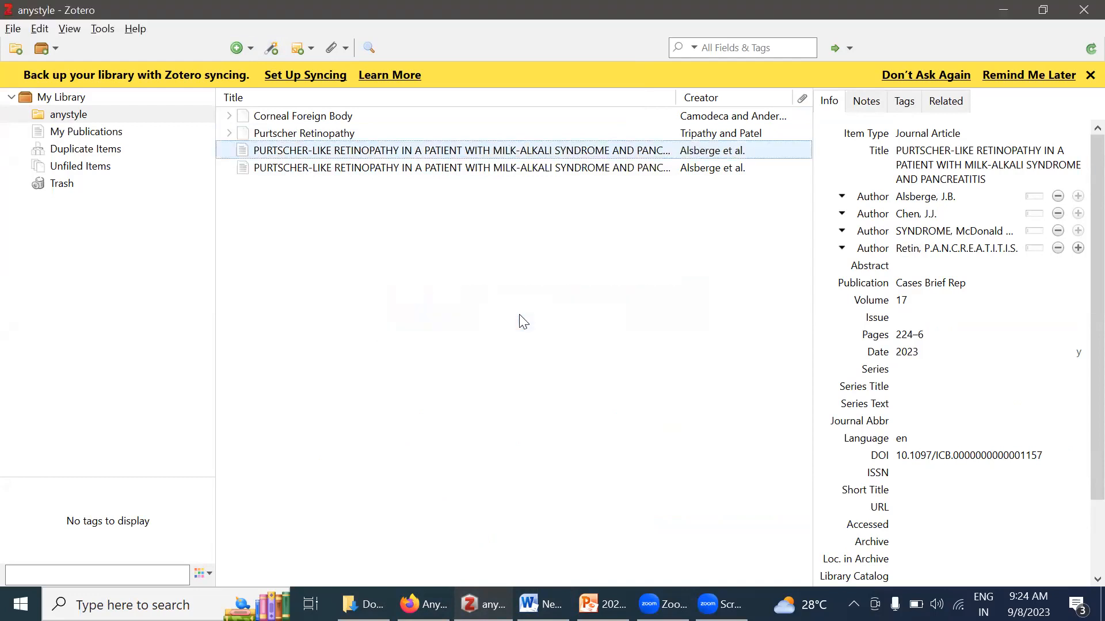
left_click(330, 118)
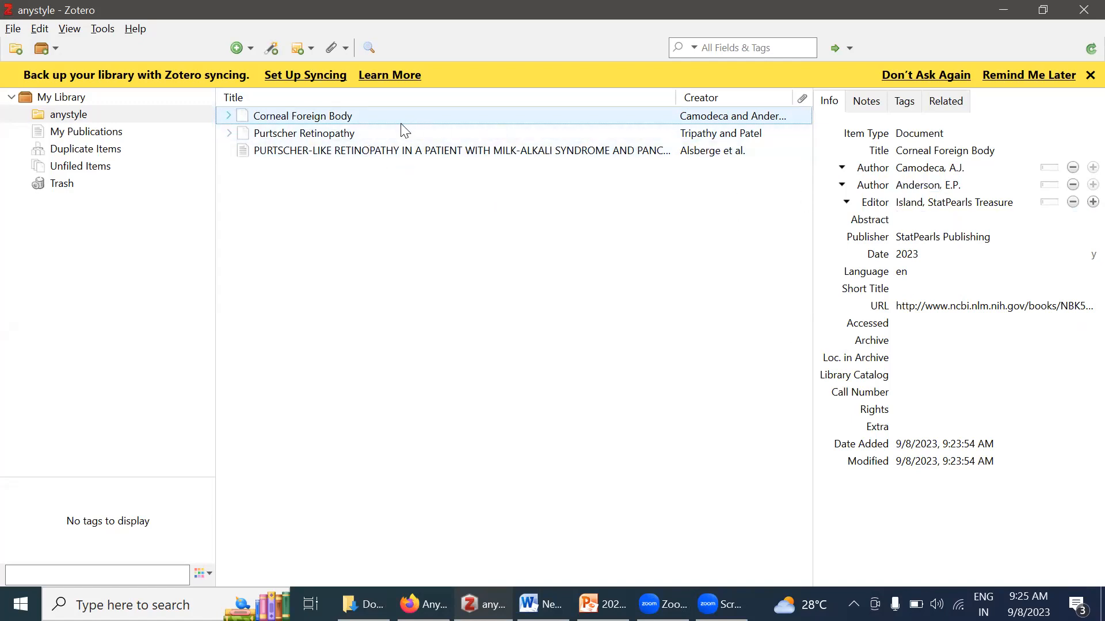
Switch to Word and replace the plain [1] after "Corneal fb" with a Zotero citation of the Corneal Foreign Body entry listed only under StatPearls Publishing.
left_click(390, 137)
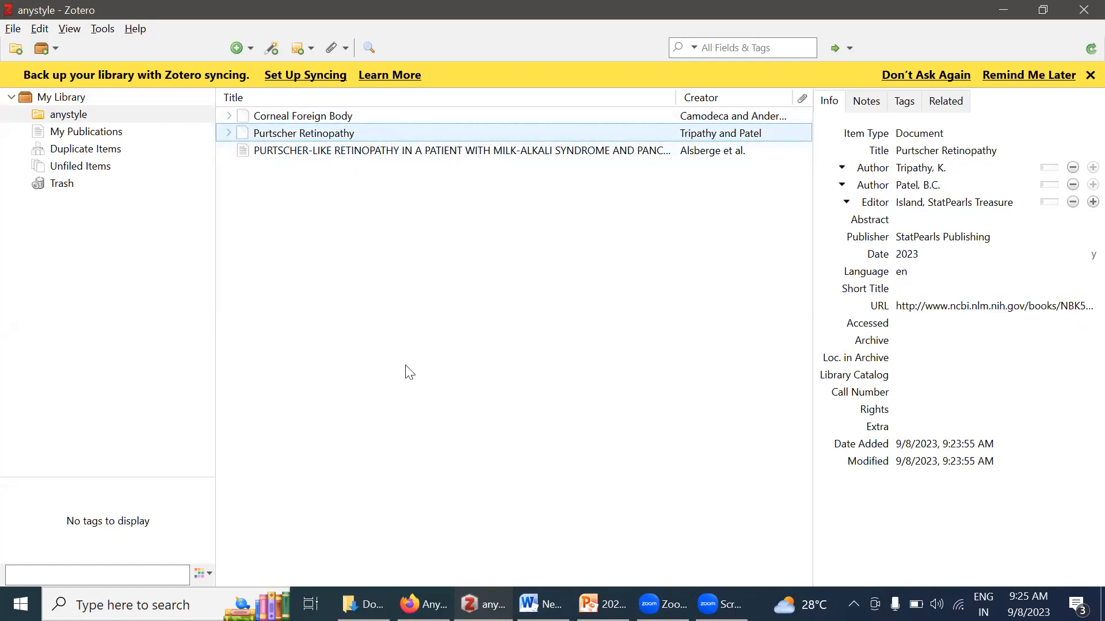
left_click(541, 604)
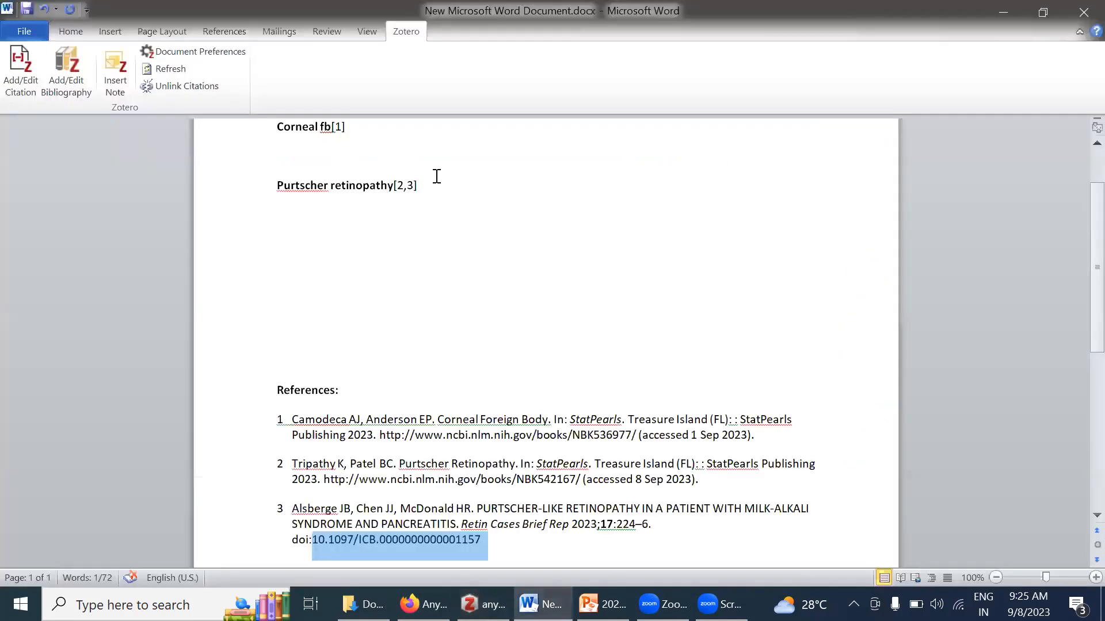
left_click(366, 135)
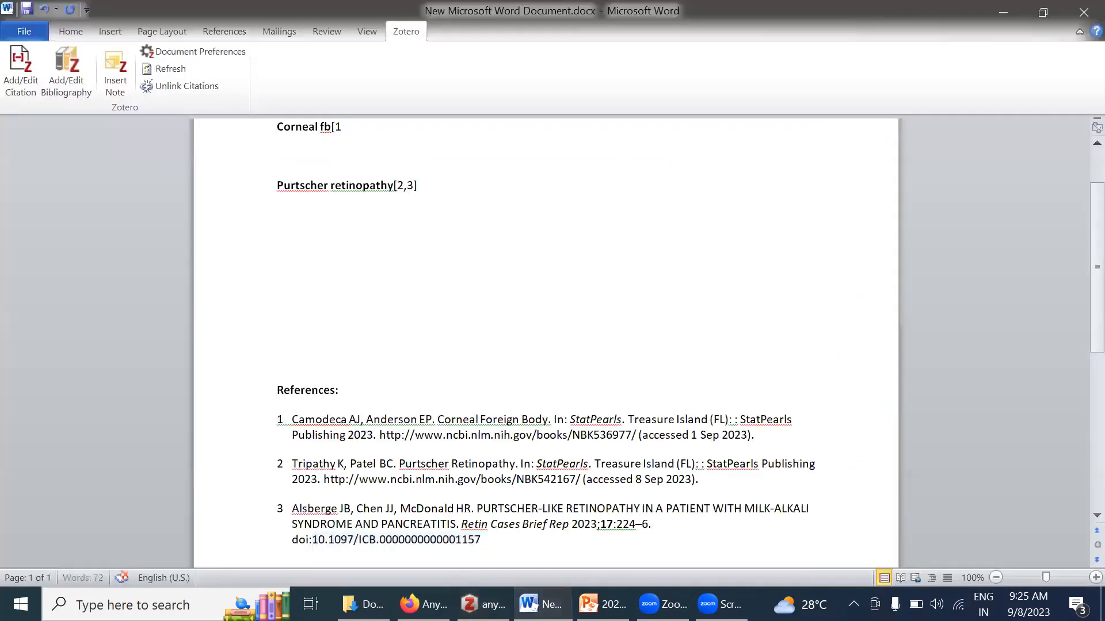
left_click(20, 82)
type("corneal")
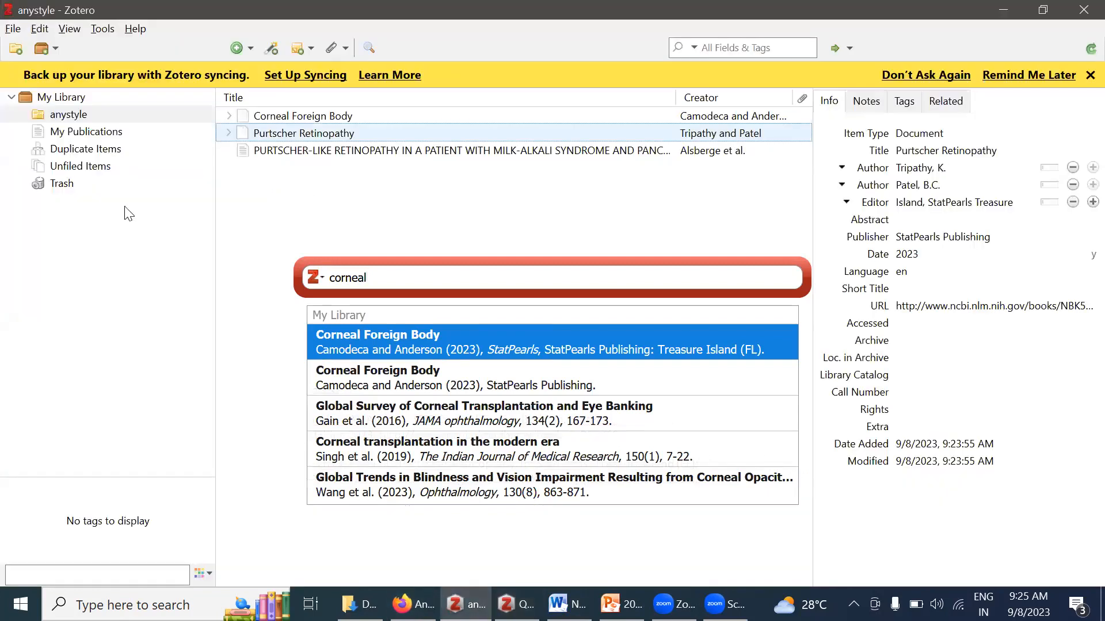
left_click(84, 133)
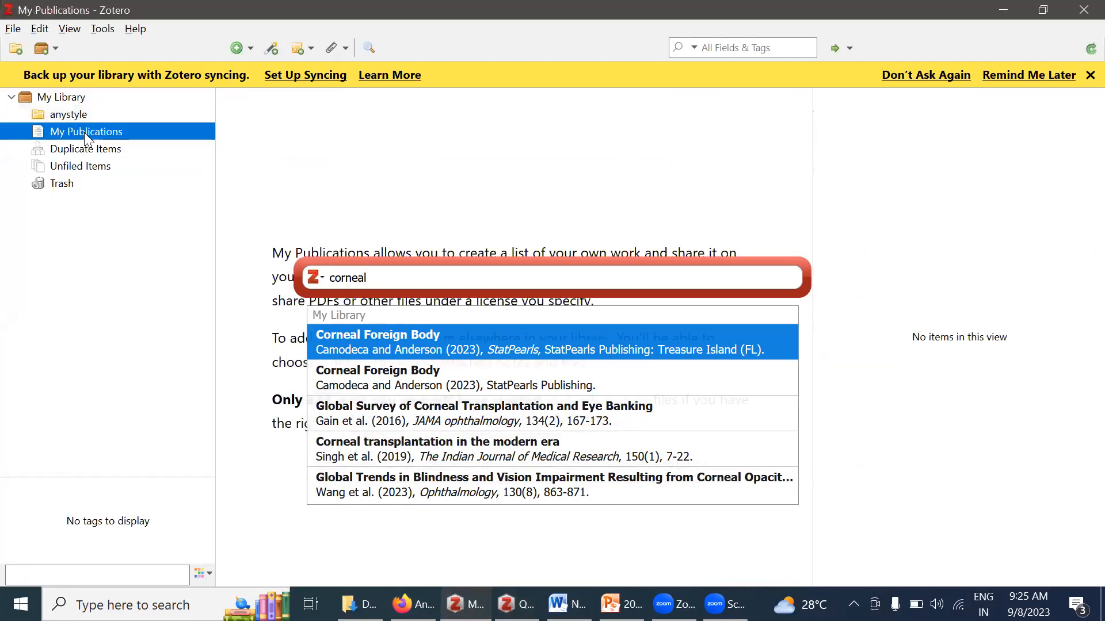
left_click(75, 113)
left_click(65, 96)
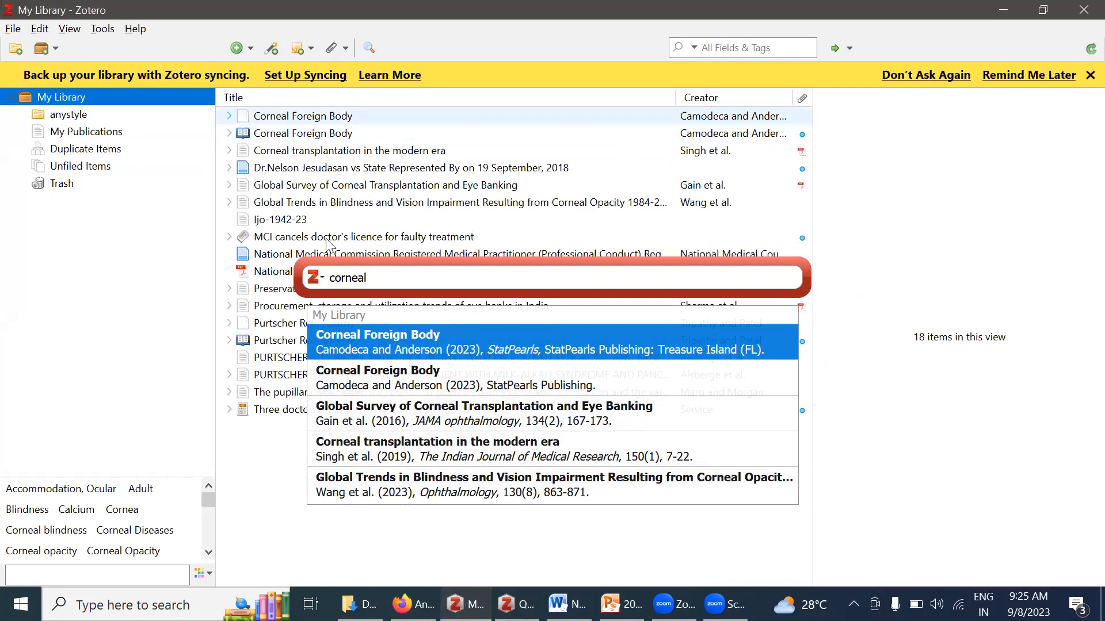
left_click(391, 387)
key("Return")
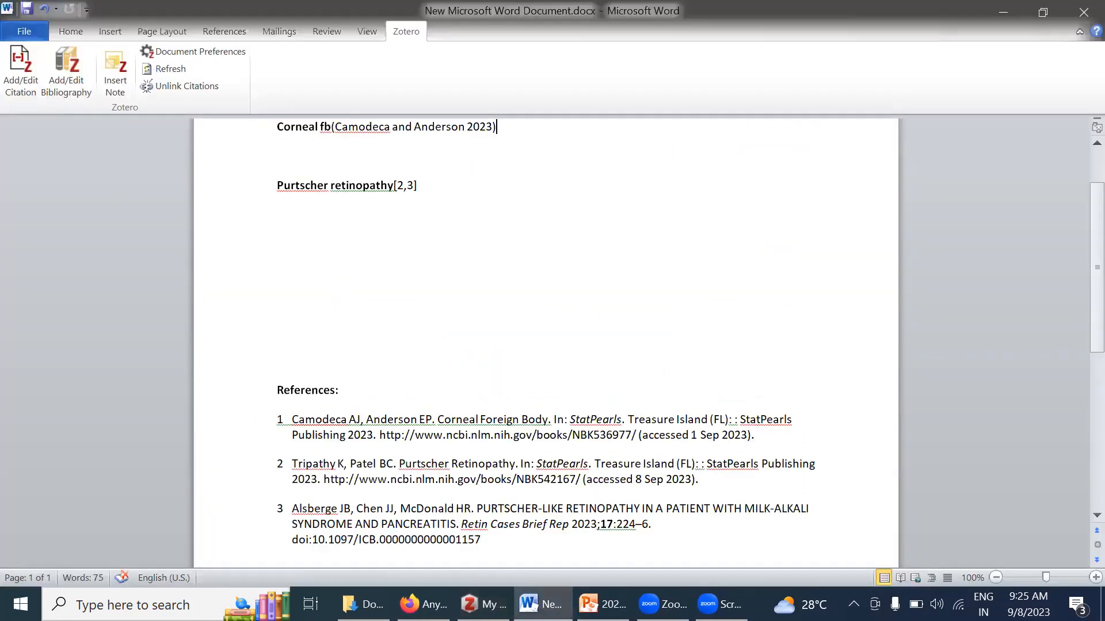
Replace the plain [2,3] after "Purtscher retinopathy" with a Zotero citation of the PURTSCHER-LIKE RETINOPATHY article from Retinal Cases & Brief Reports, 17(2).
key("ctrl+z")
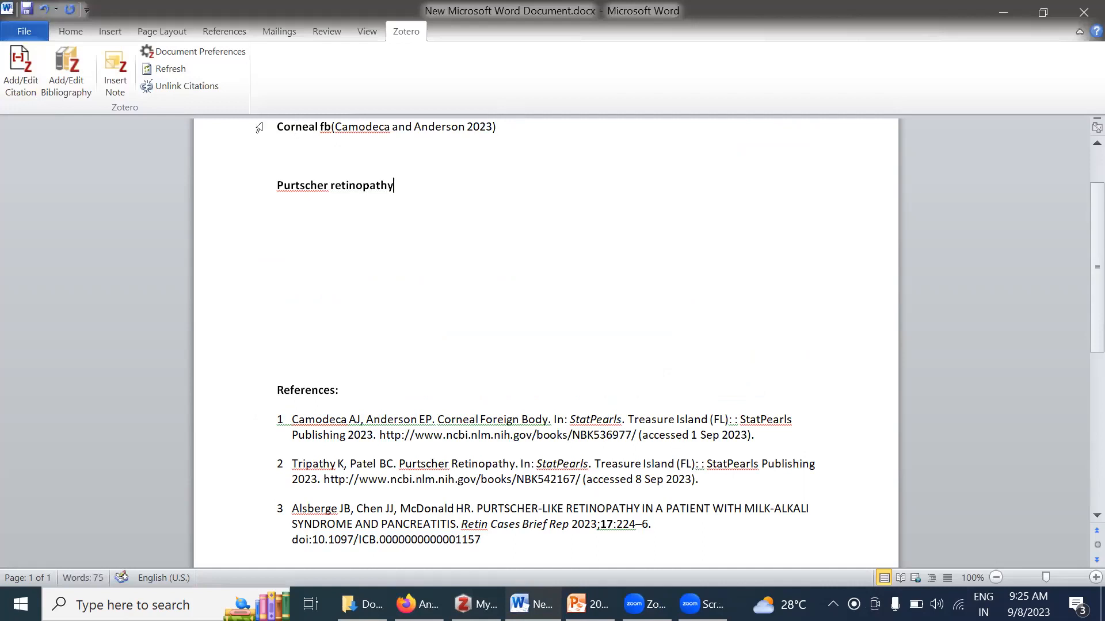
left_click(25, 68)
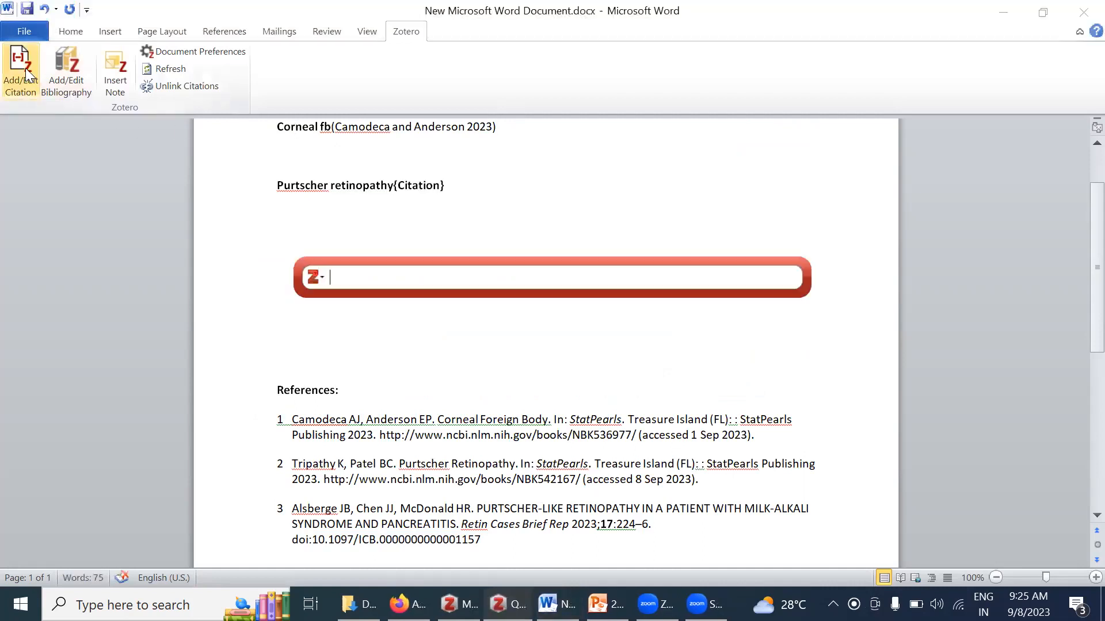
type("purtc")
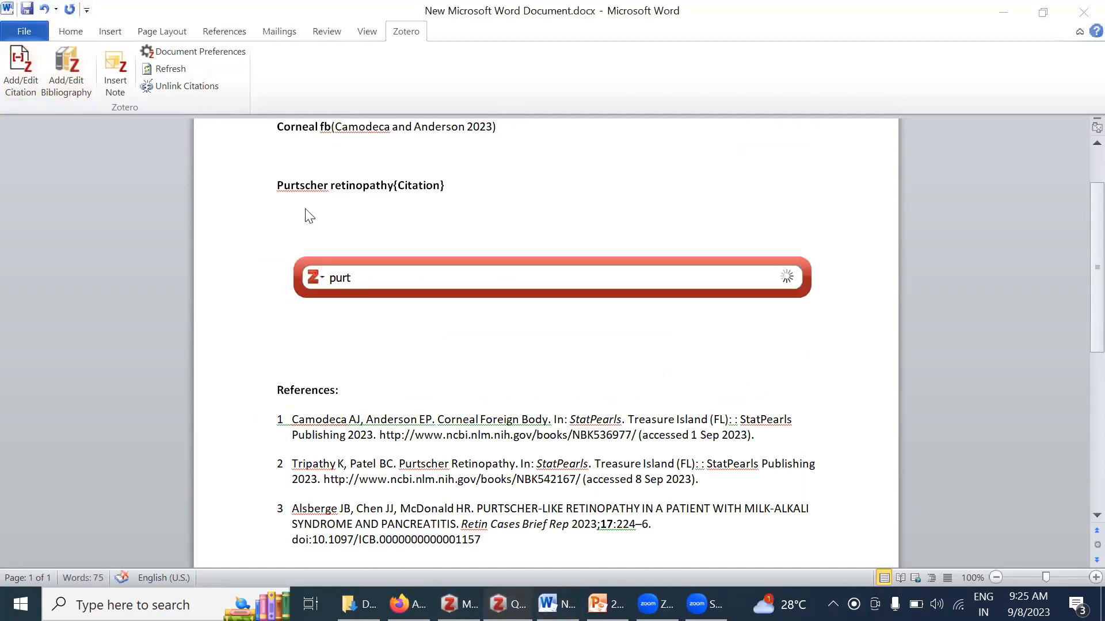
key("BackSpace")
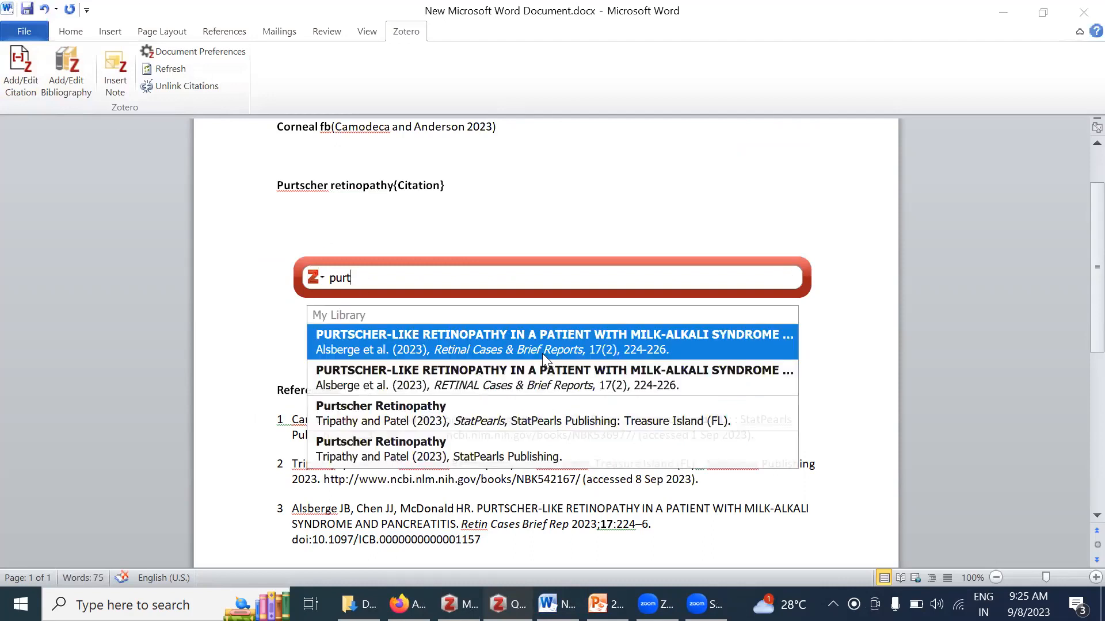
left_click(542, 353)
key("Return")
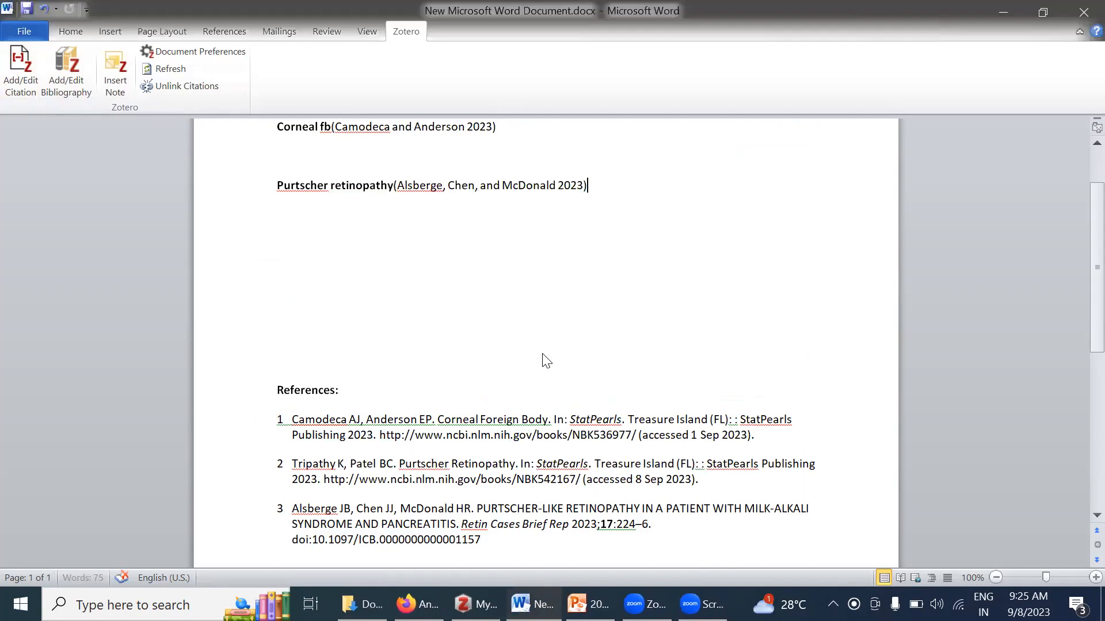
Delete the plain-text reference list under "References:" and insert a Zotero bibliography in its place.
left_click_drag(277, 418, 536, 515)
key("Delete")
left_click(67, 75)
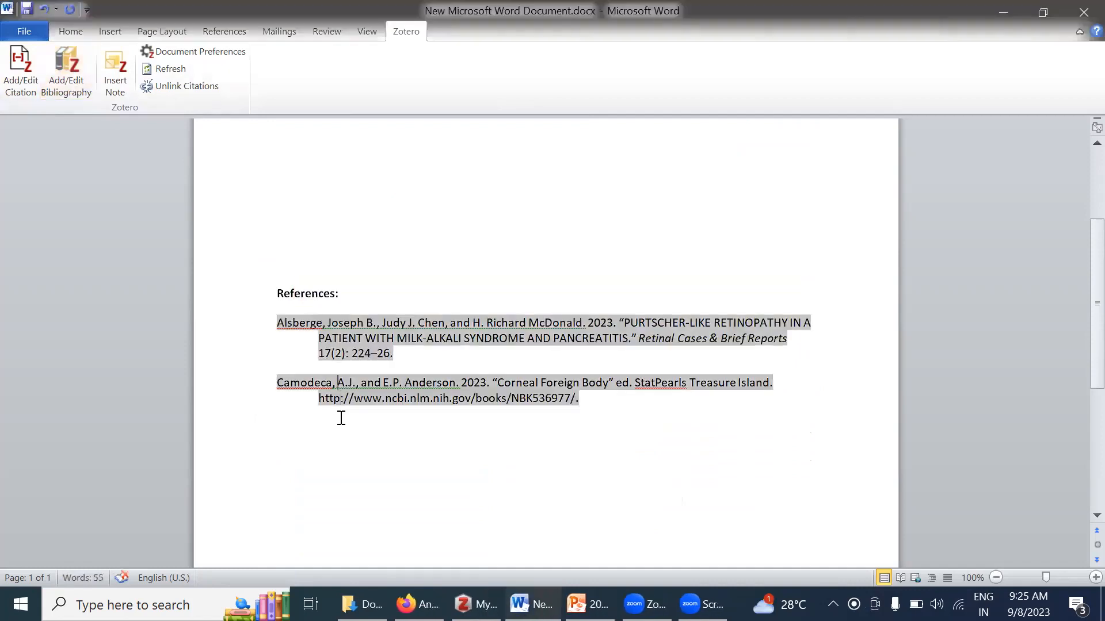
Set the document's Zotero citation style to BMJ.
key("Up")
key("Up")
key("Up")
key("Up")
key("Up")
key("Up")
key("Up")
key("Up")
key("Up")
key("Up")
key("Up")
key("Up")
key("Up")
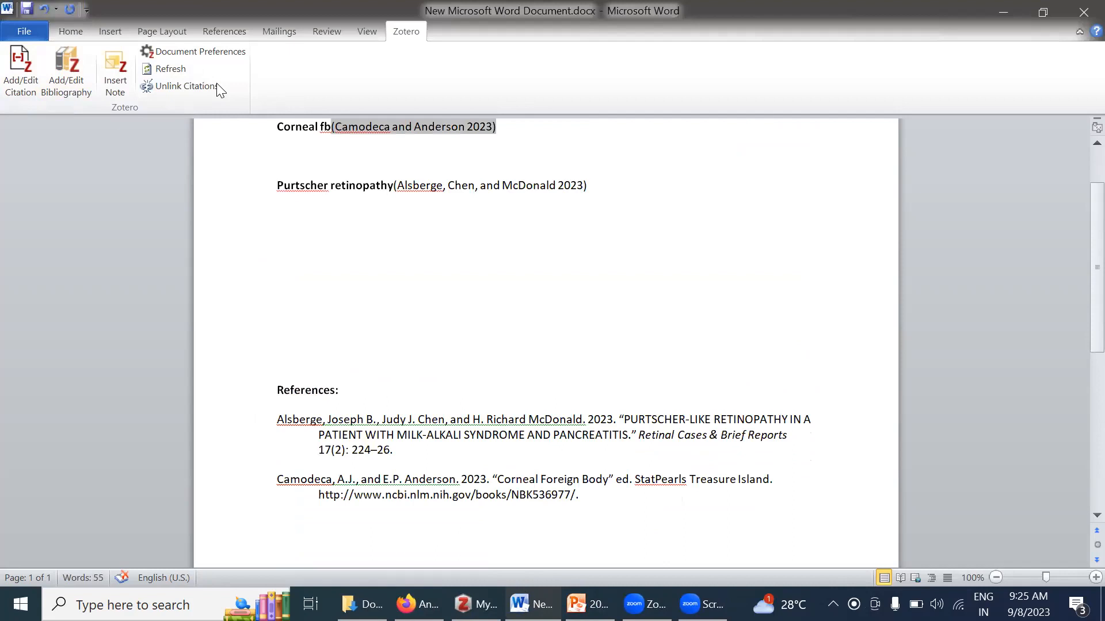
left_click(213, 53)
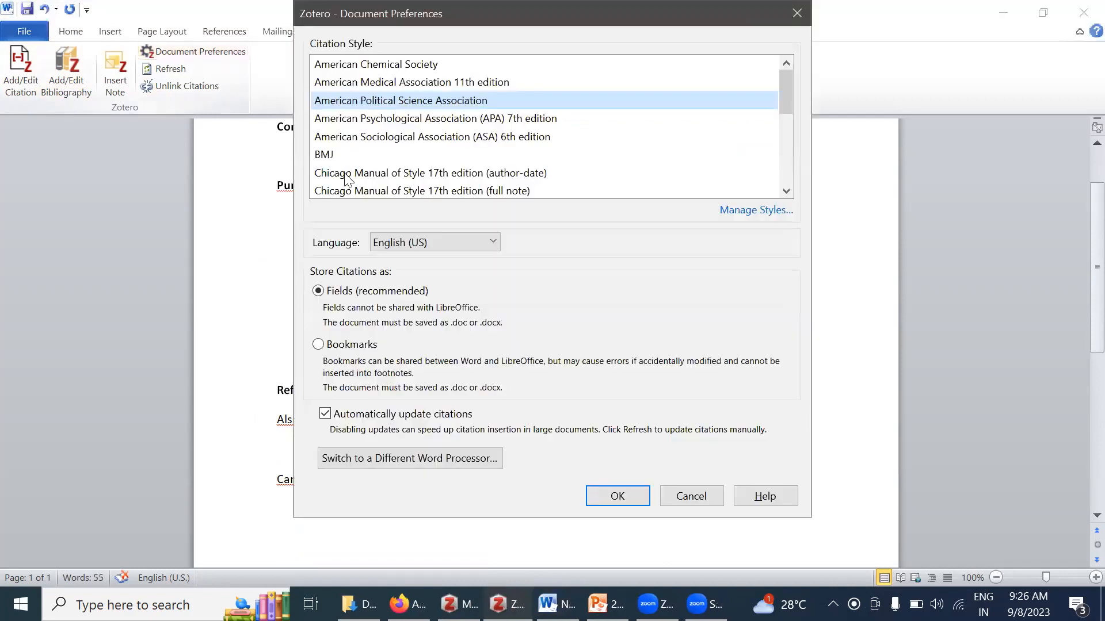
left_click(332, 156)
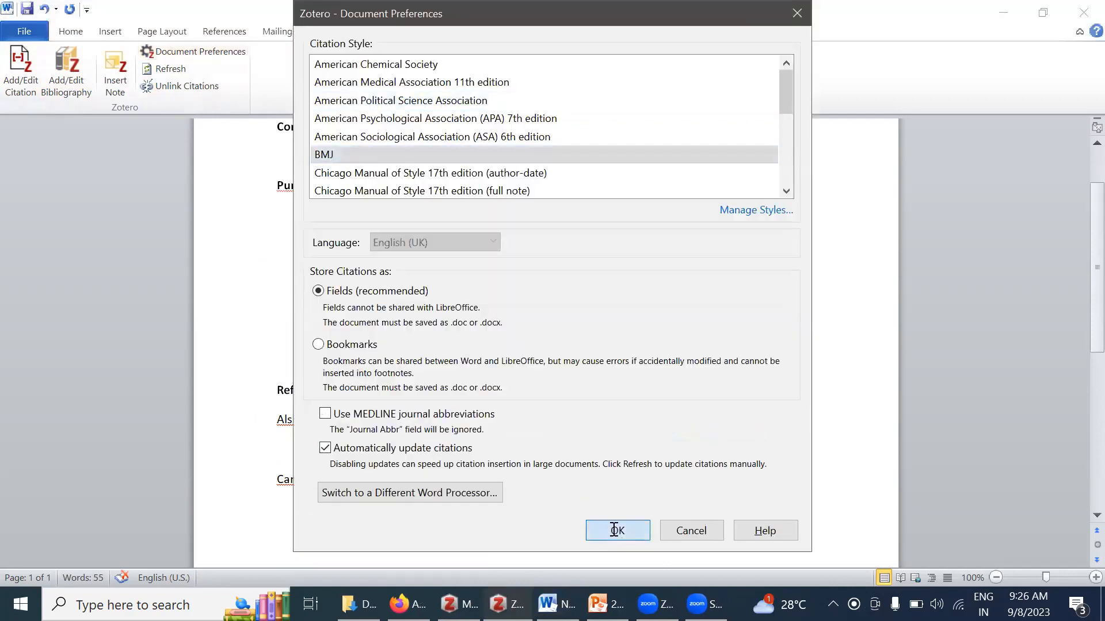
left_click(617, 531)
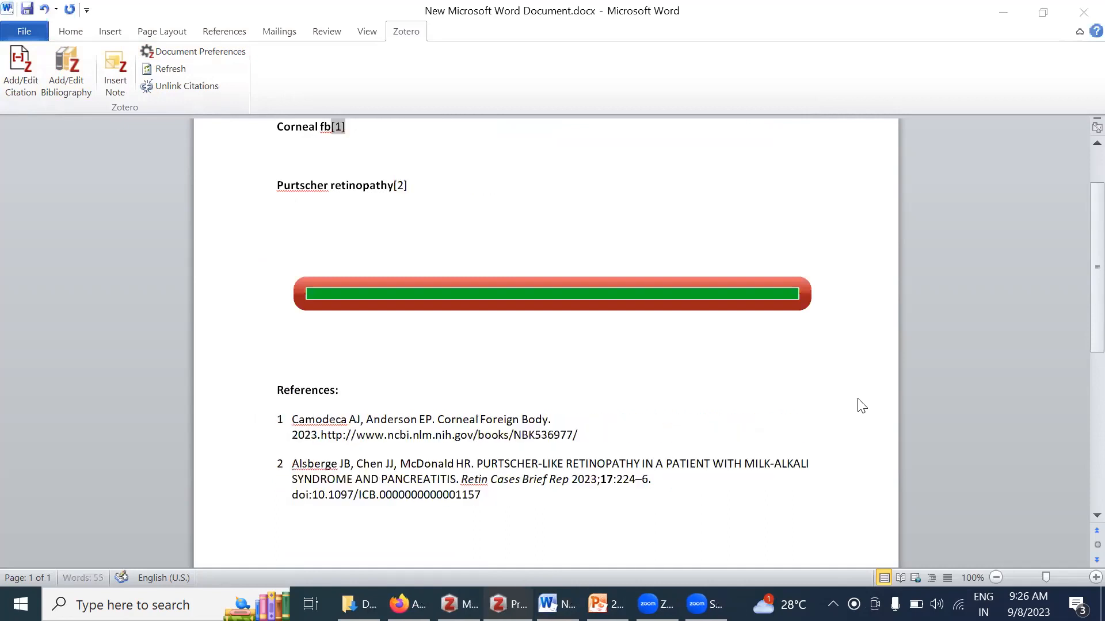
scroll(1077, 302, "up", 2)
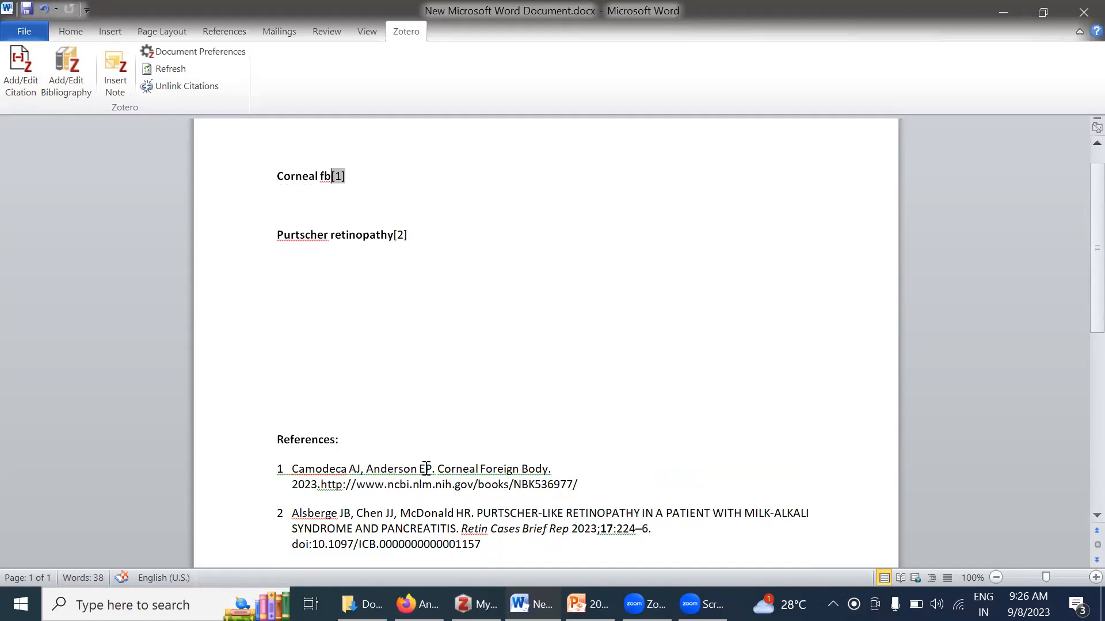
mouse_move(296, 471)
left_mouse_down()
mouse_move(613, 488)
mouse_move(567, 484)
left_mouse_up()
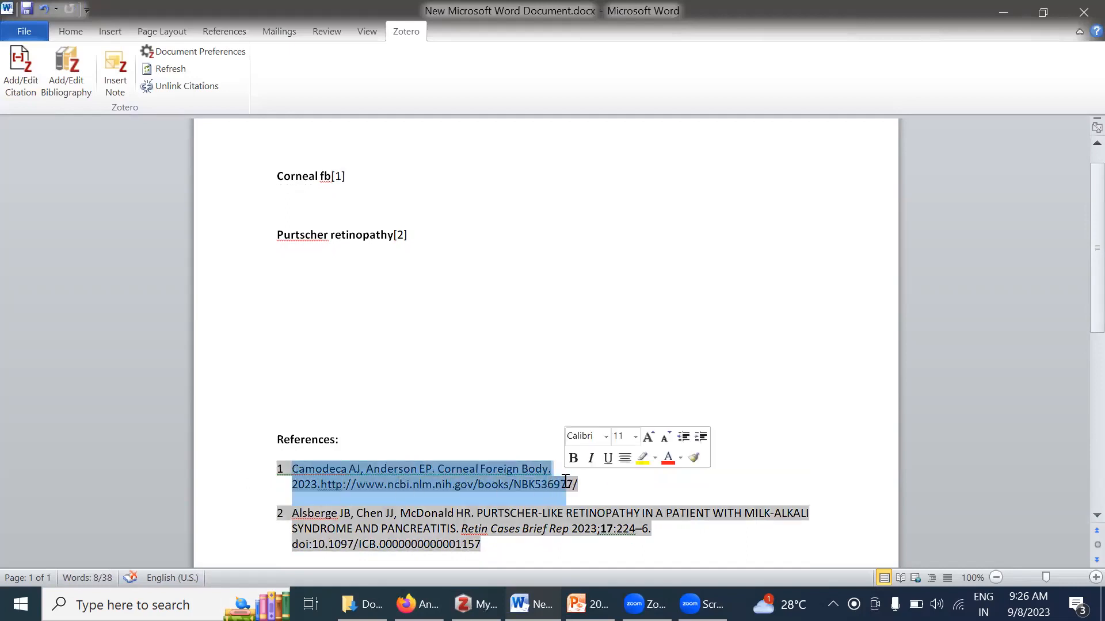
left_click(567, 485)
left_click_drag(324, 487, 576, 484)
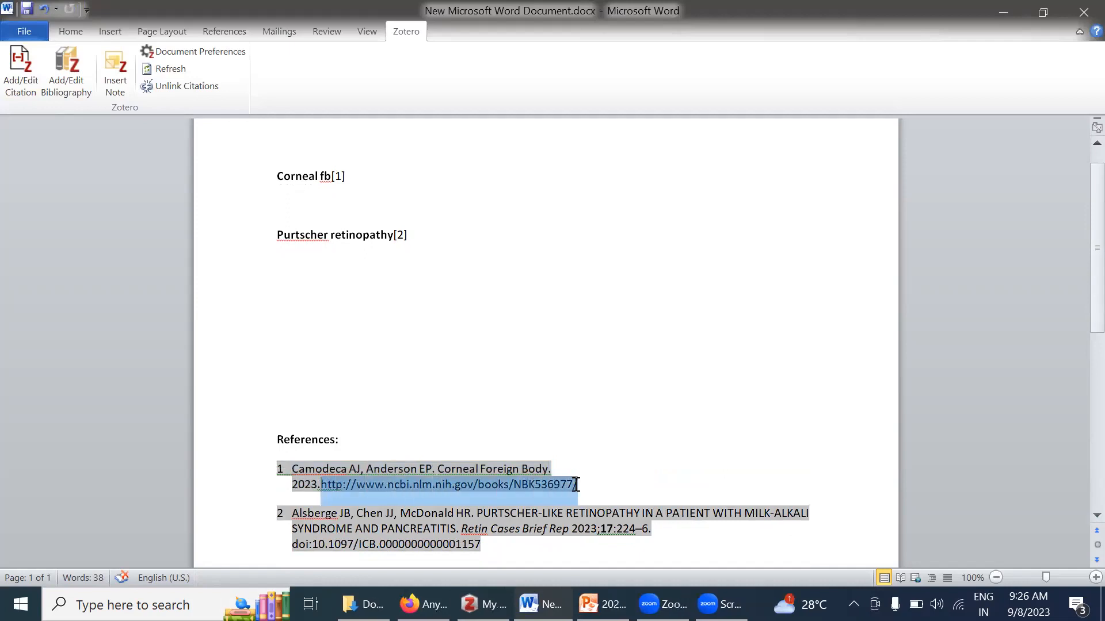
right_click(516, 490)
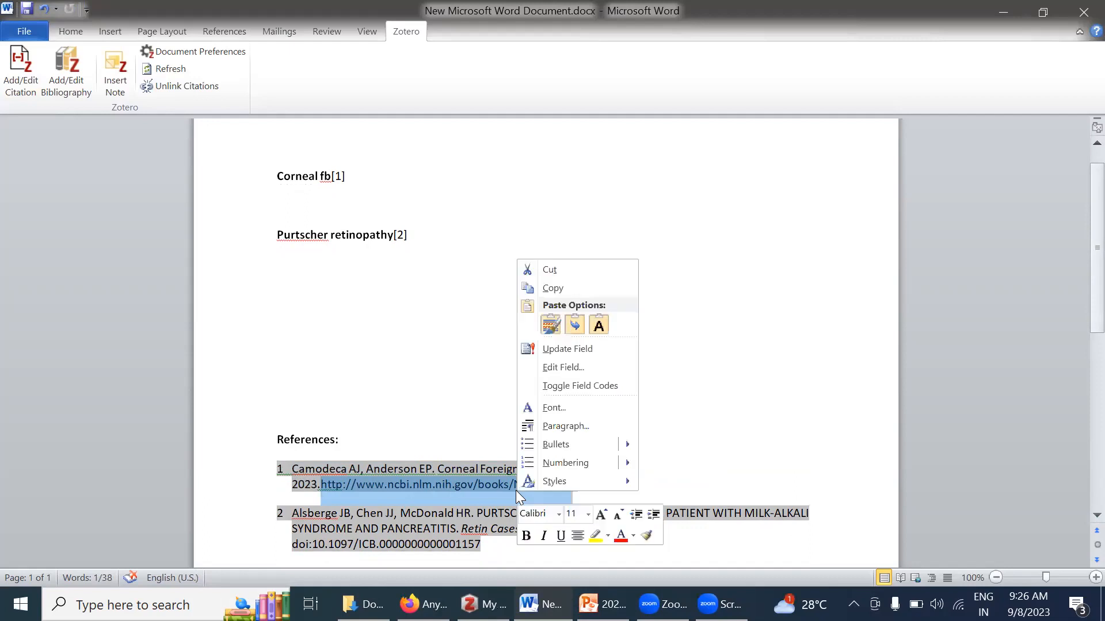
left_click(555, 291)
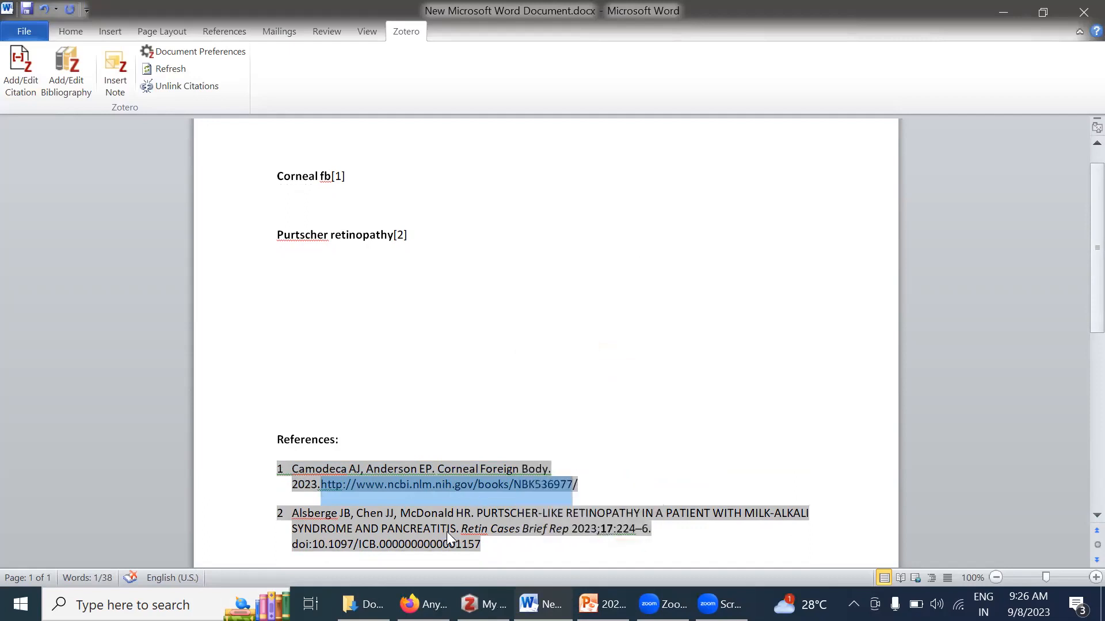
left_click(419, 598)
key("ctrl+Tab")
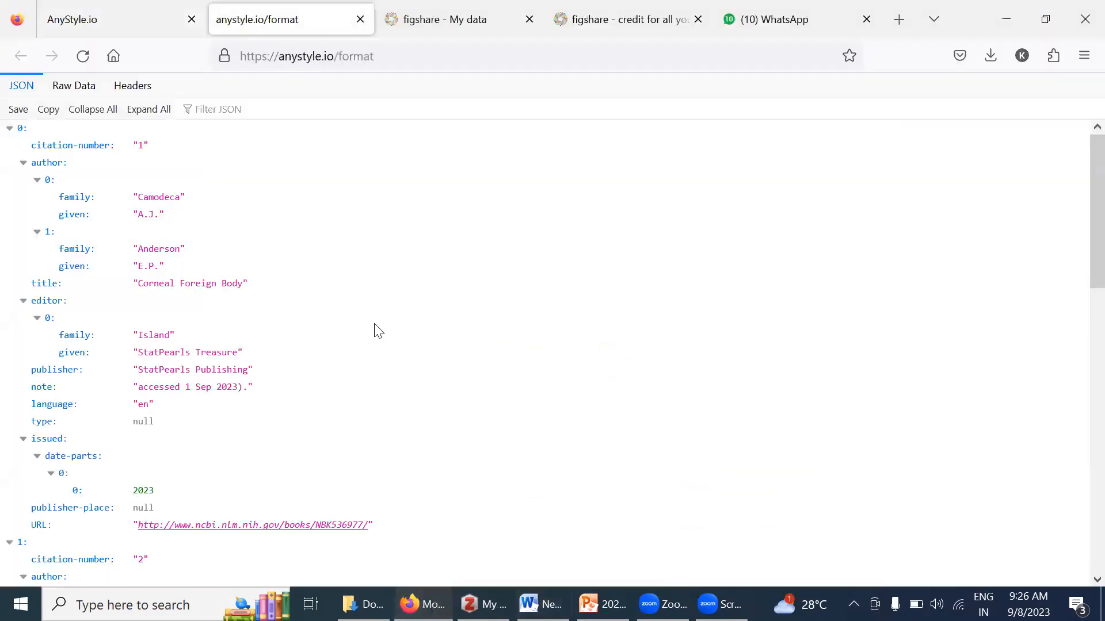
key("ctrl+l")
key("ctrl+v")
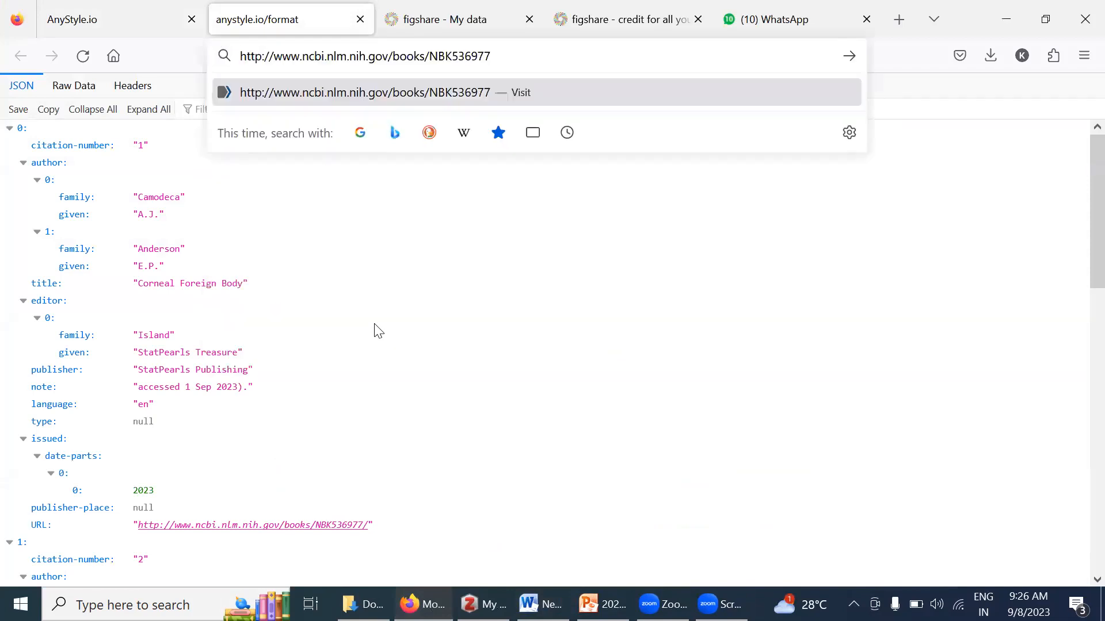
key("Return")
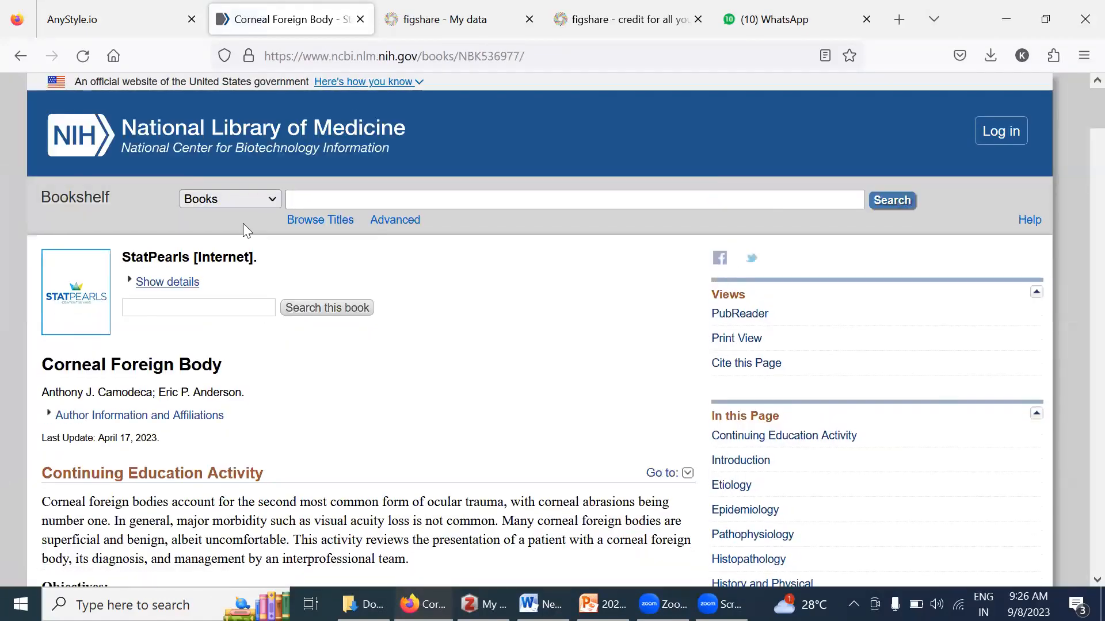
Save the Corneal Foreign Body page to My Library with Zotero Connector, and review a Corneal Foreign Body book section's details in Zotero.
left_click(1053, 56)
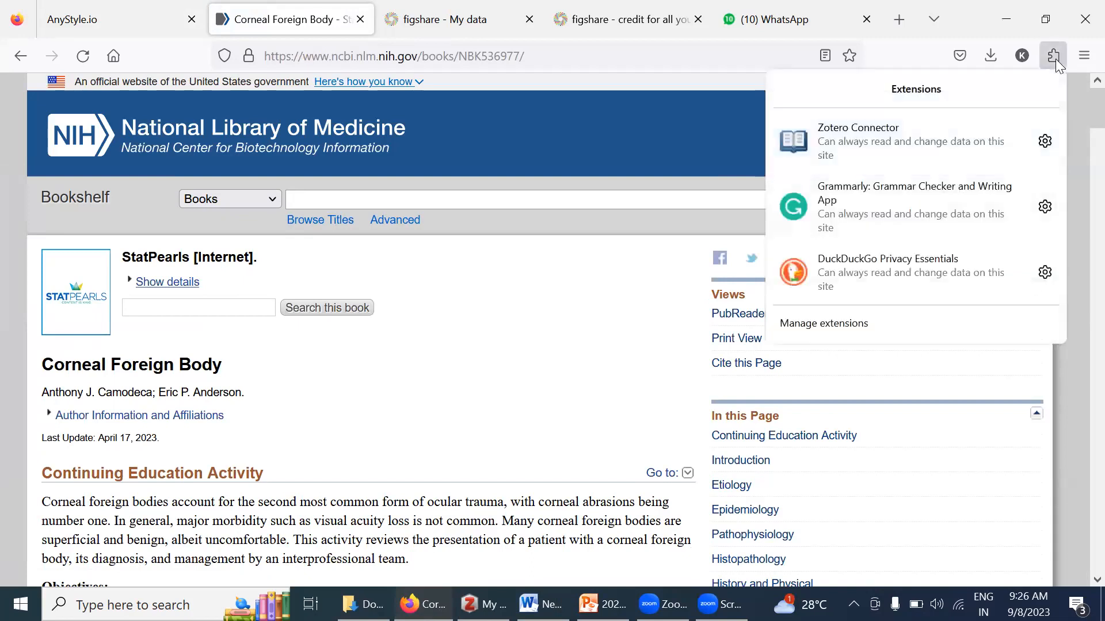
left_click(938, 143)
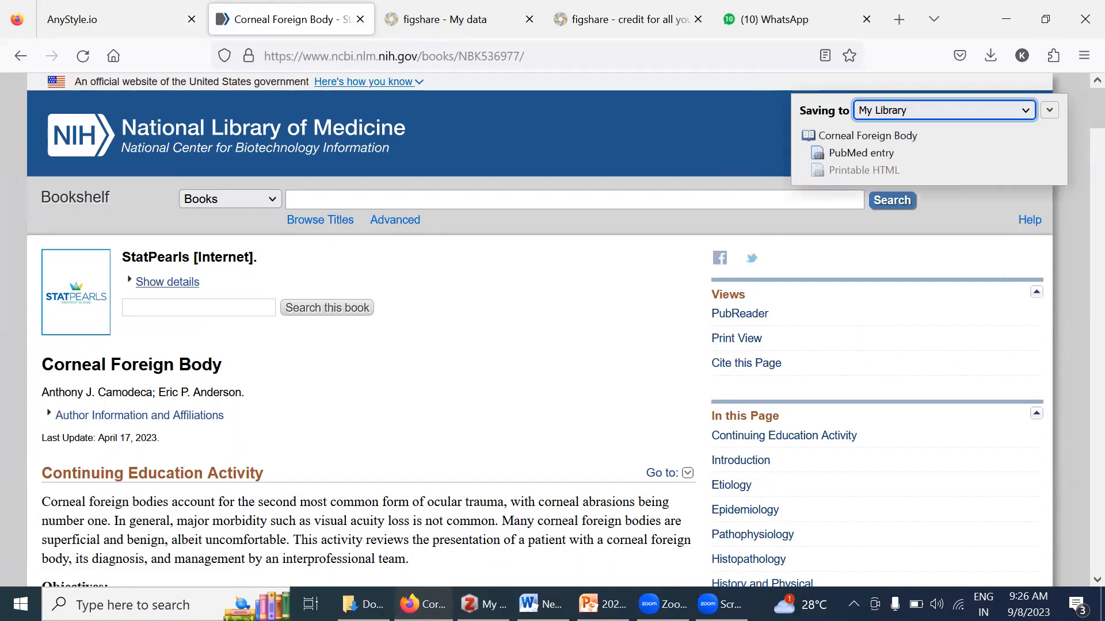
key("alt+Tab")
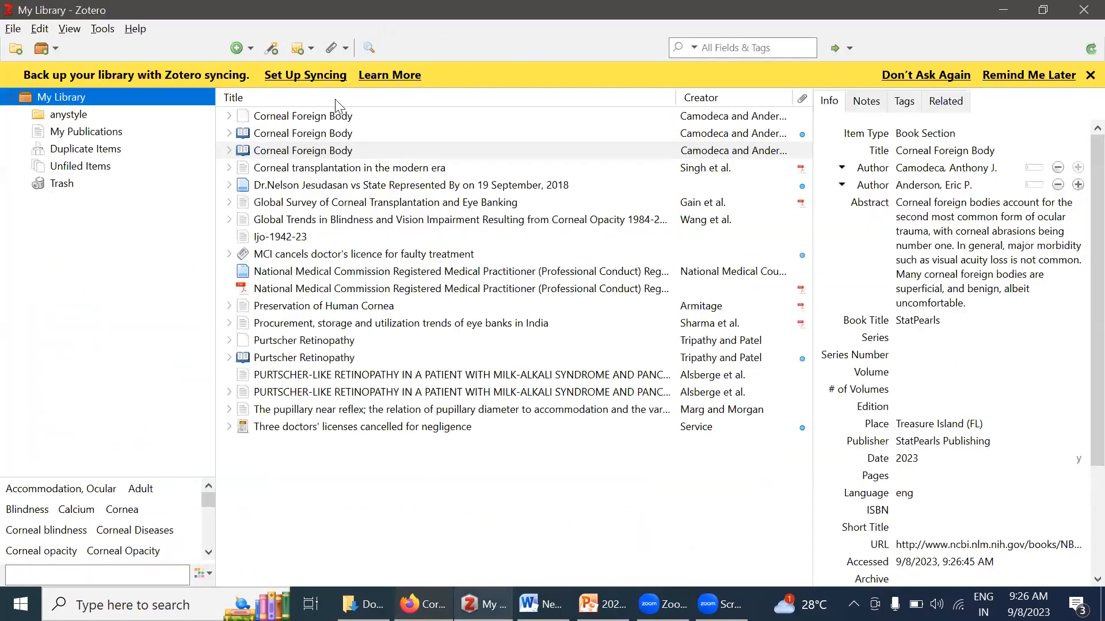
left_click(78, 116)
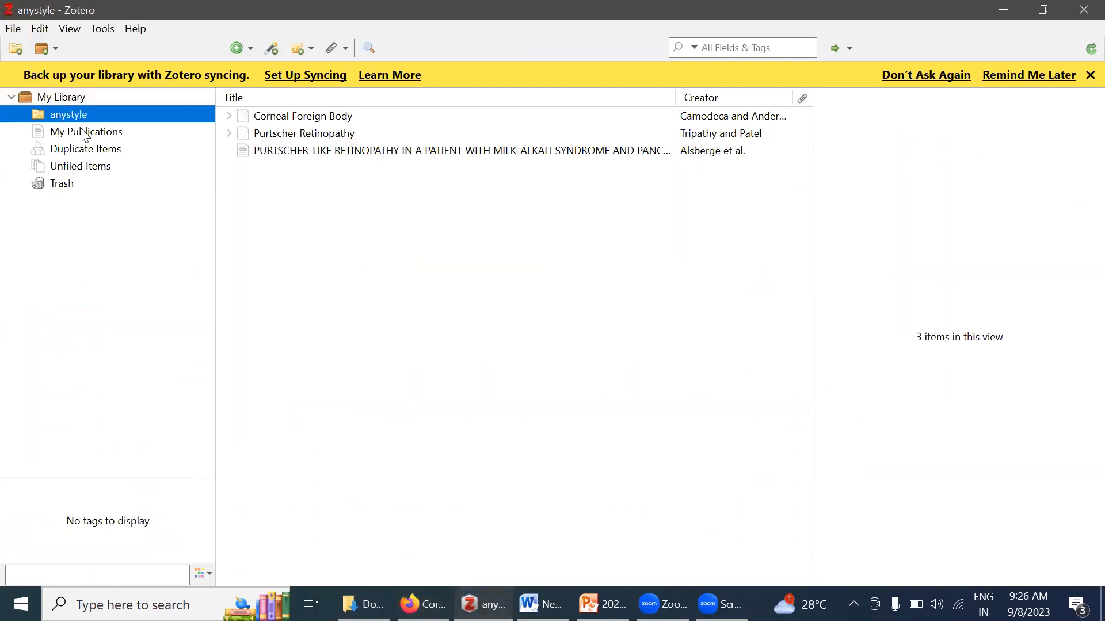
left_click(78, 131)
left_click(75, 99)
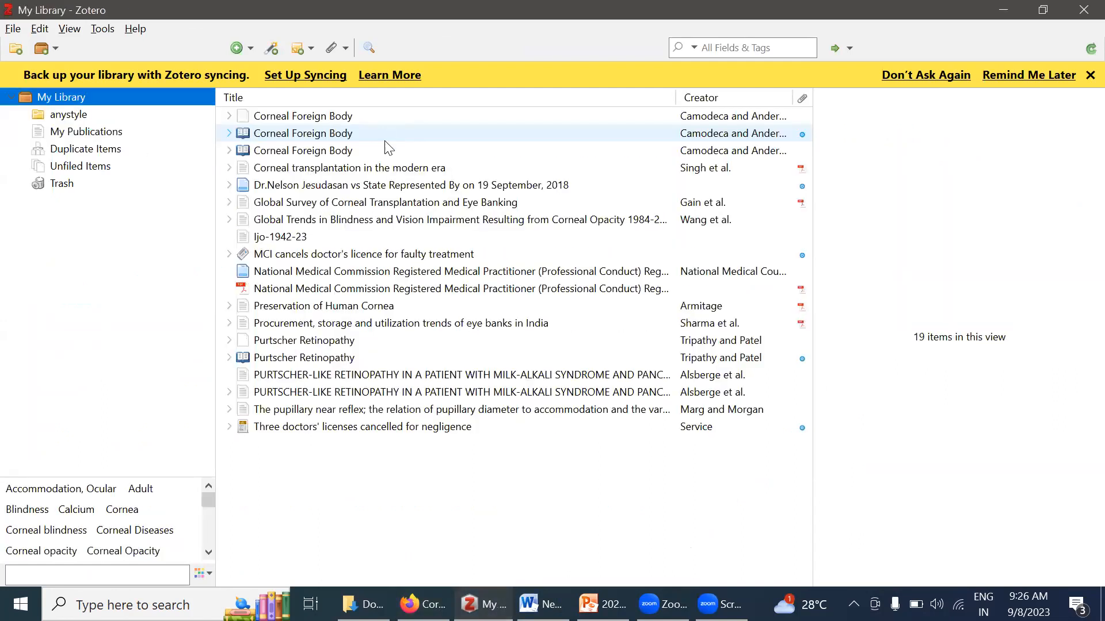
left_click(395, 134)
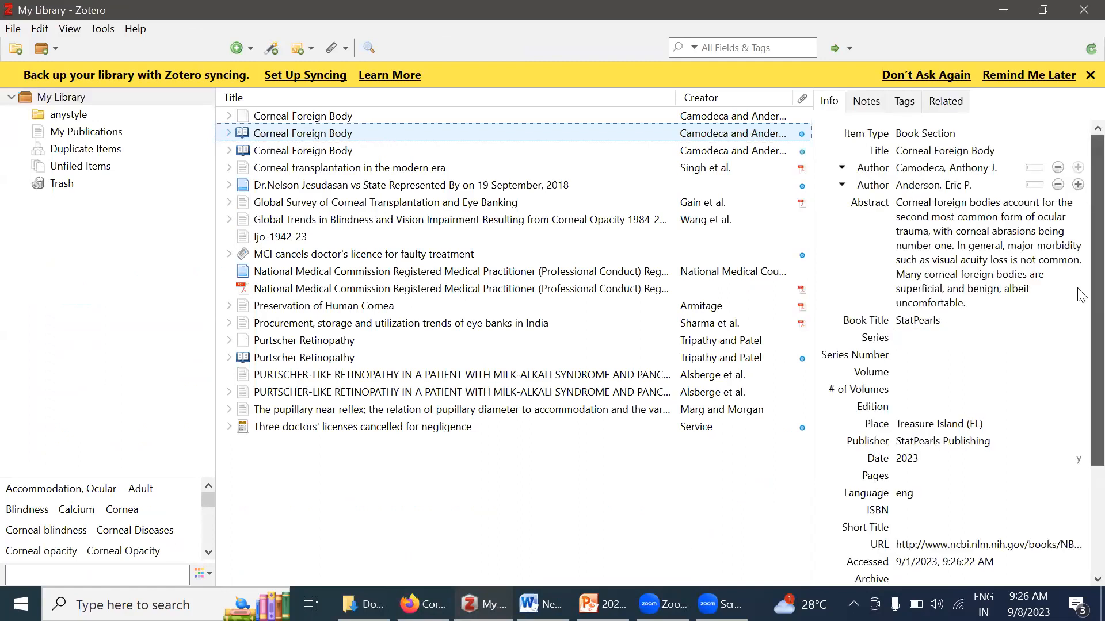
scroll(1082, 373, "down", 3)
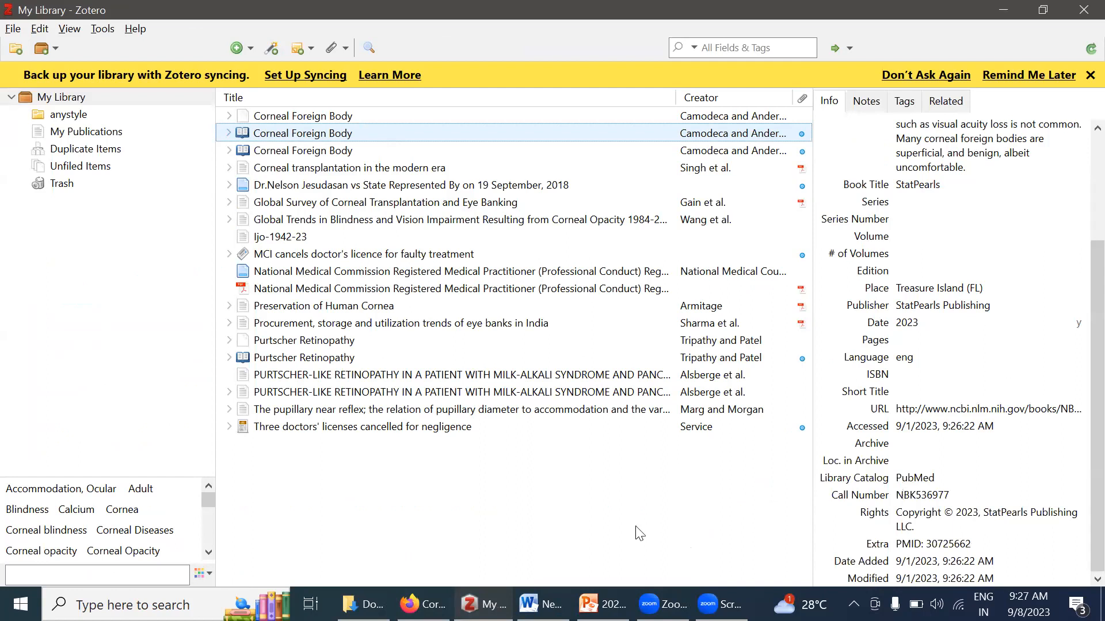
Switch back to Word and select the "Corneal fb" and "Purtscher retinopathy" lines with their citations.
left_click(541, 604)
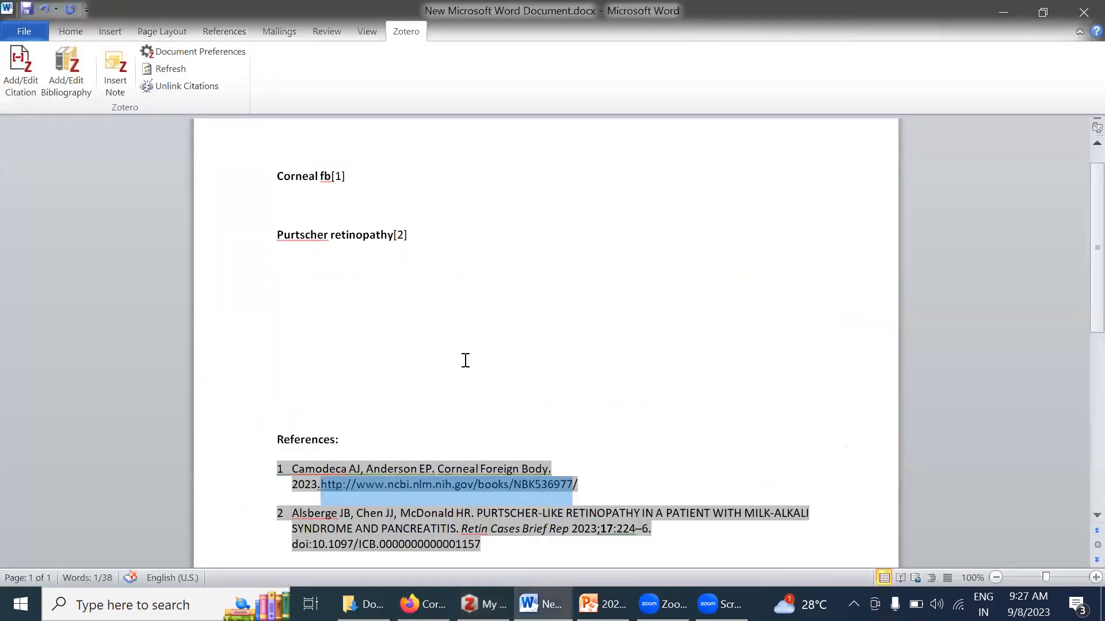
left_click(329, 449)
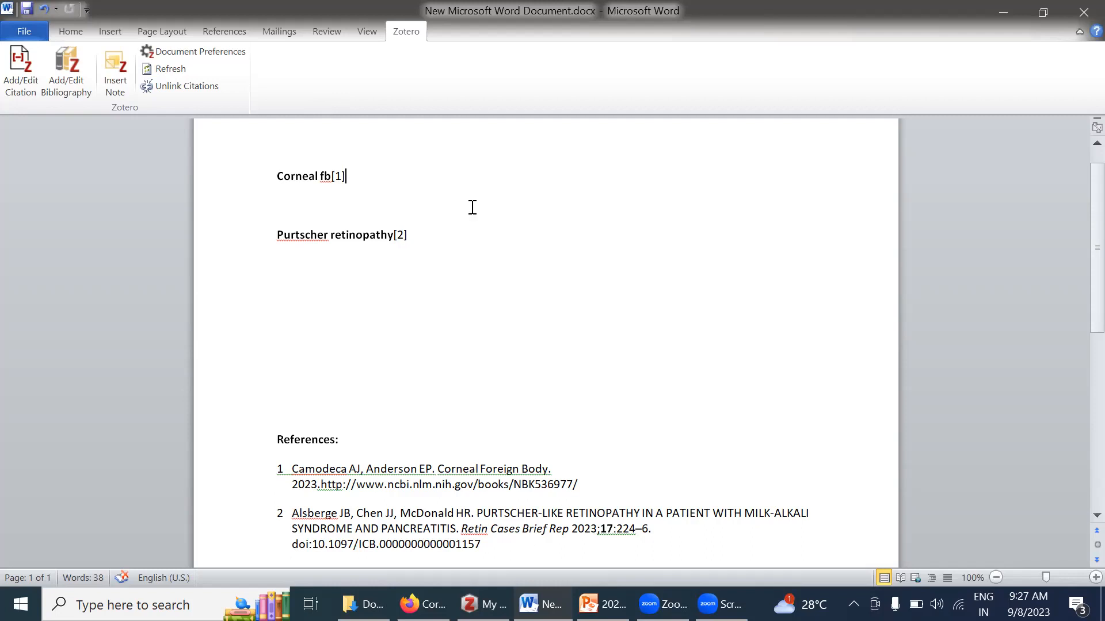
left_click_drag(272, 176, 419, 254)
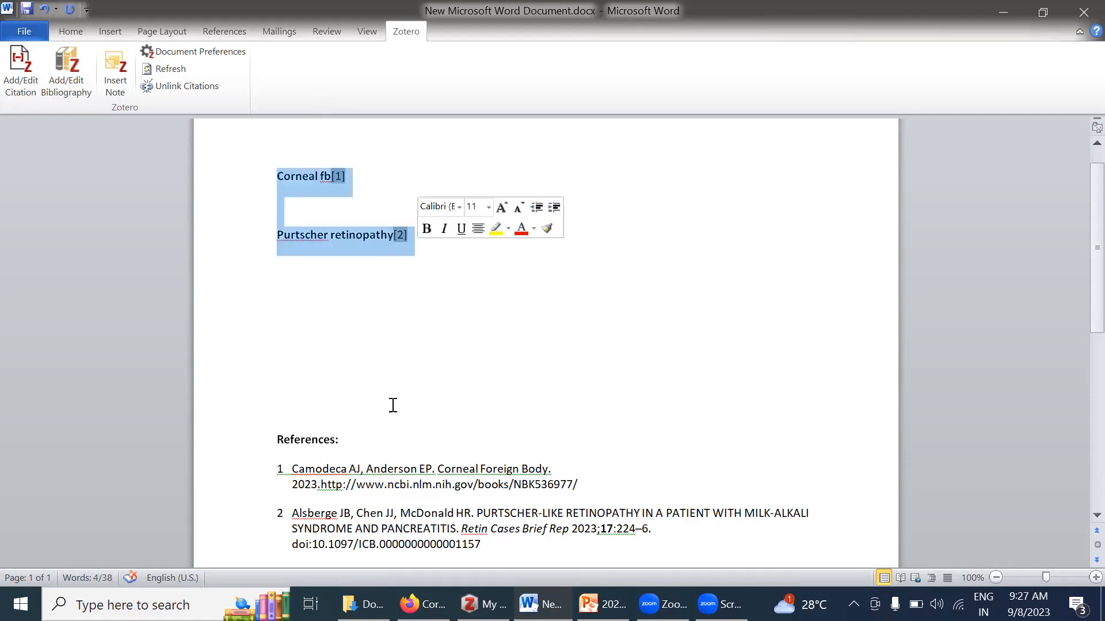